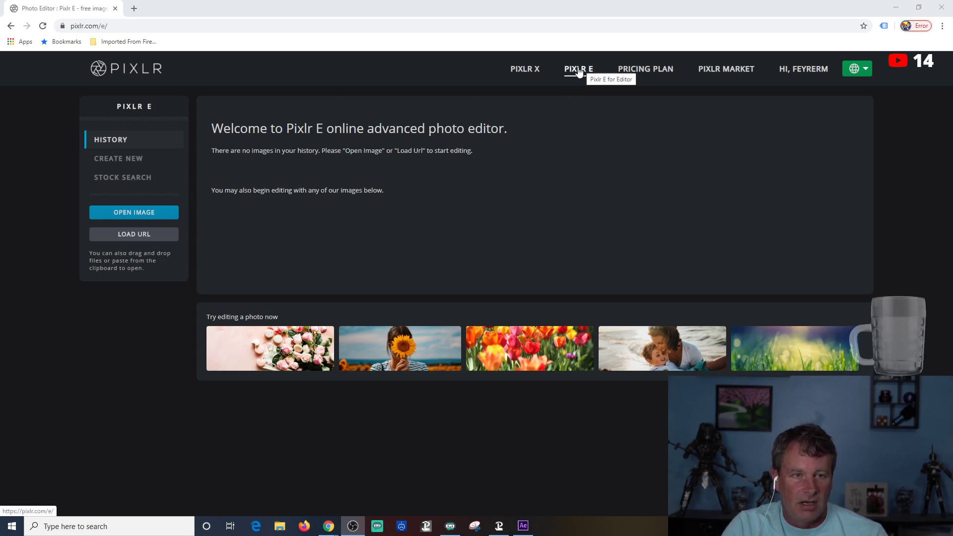
# Create a new transparent 1920 × 1080 Full HD document named stinger.
pyautogui.click(141, 158)
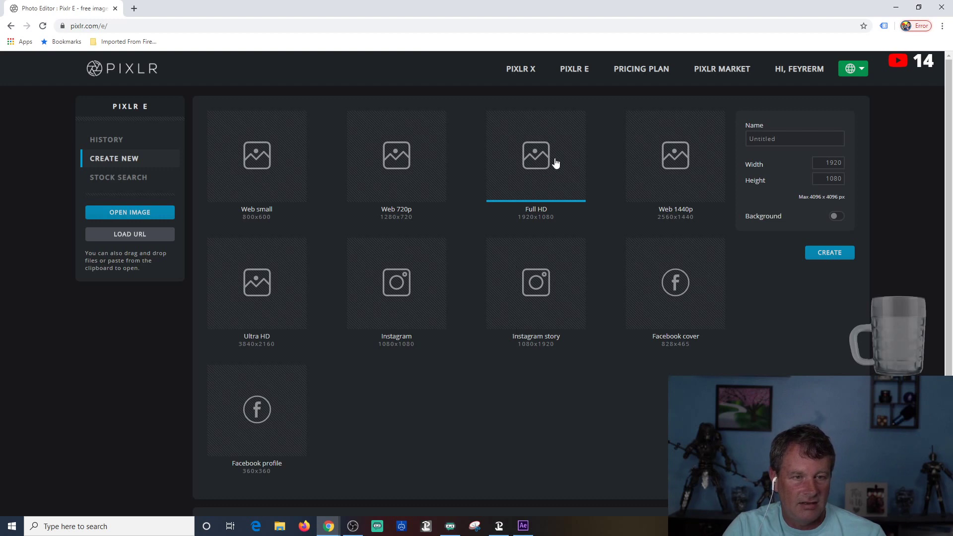
pyautogui.click(785, 141)
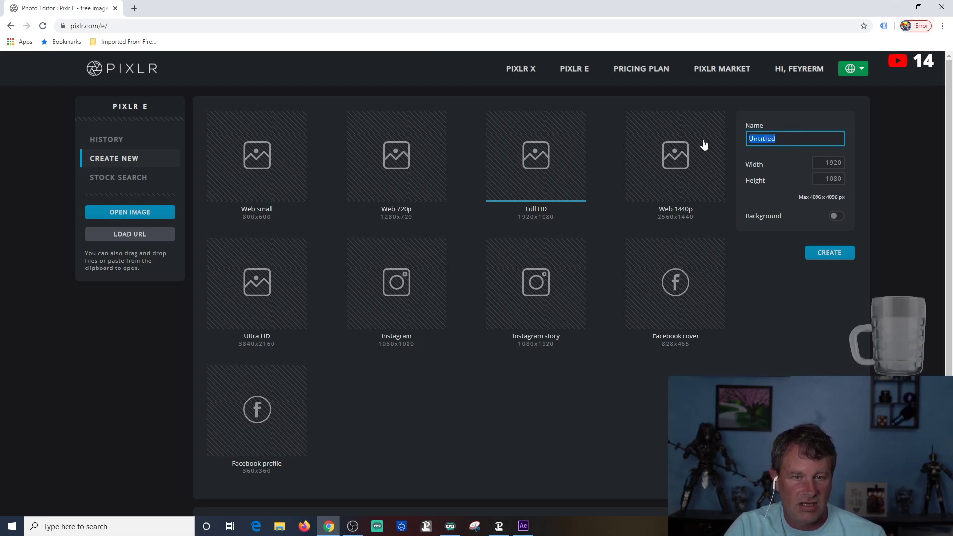
pyautogui.write('stinger')
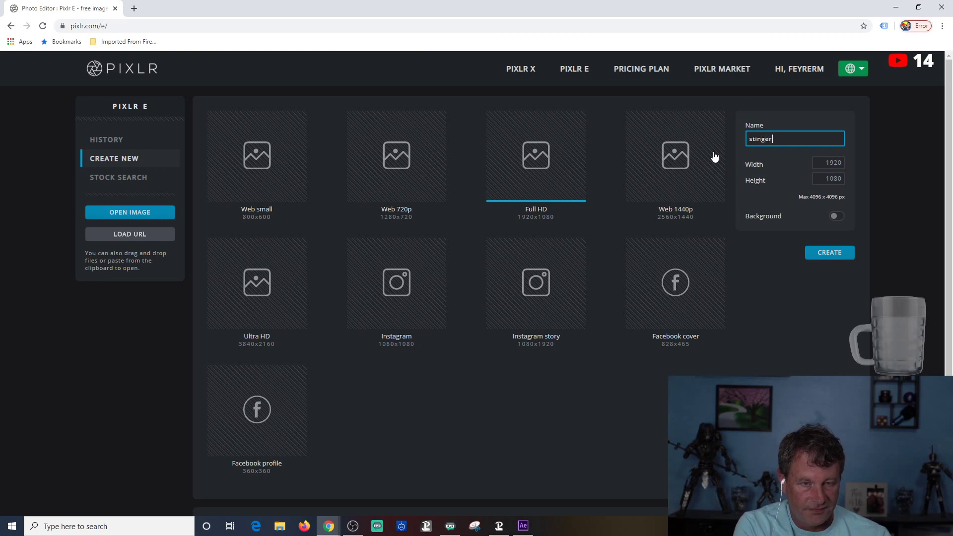
pyautogui.click(824, 253)
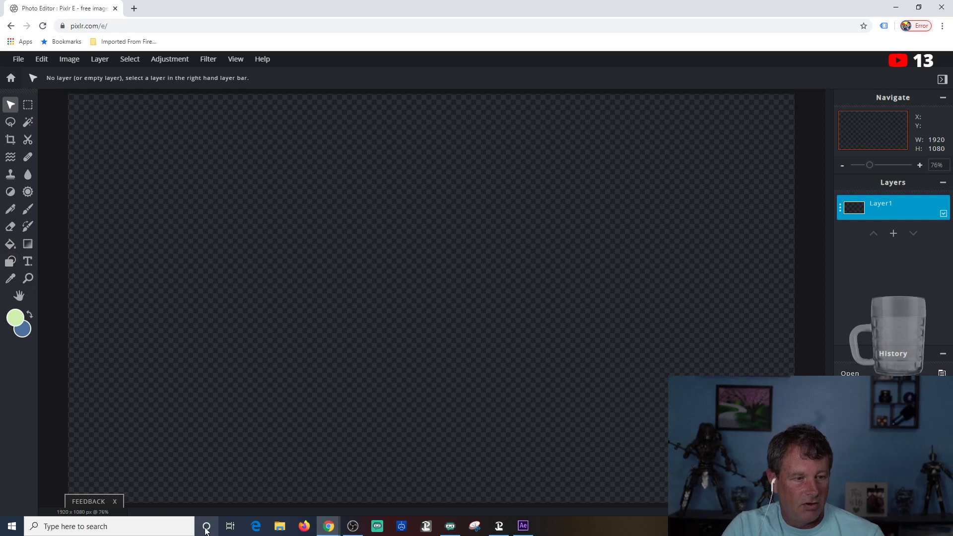
# Bring colors.jpg in from File Explorer and add it as a layer in the current document.
pyautogui.click(280, 527)
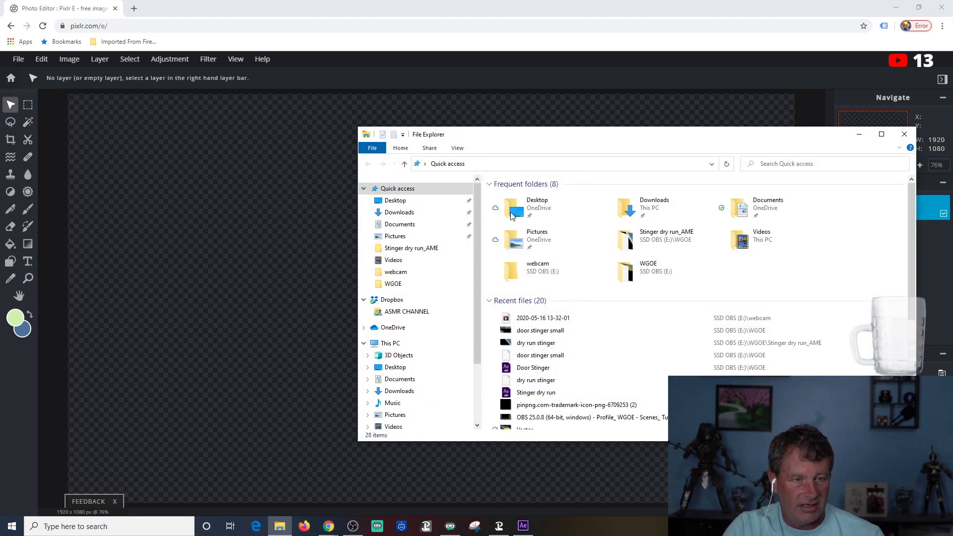
pyautogui.moveTo(535, 142); pyautogui.dragTo(952, 142)
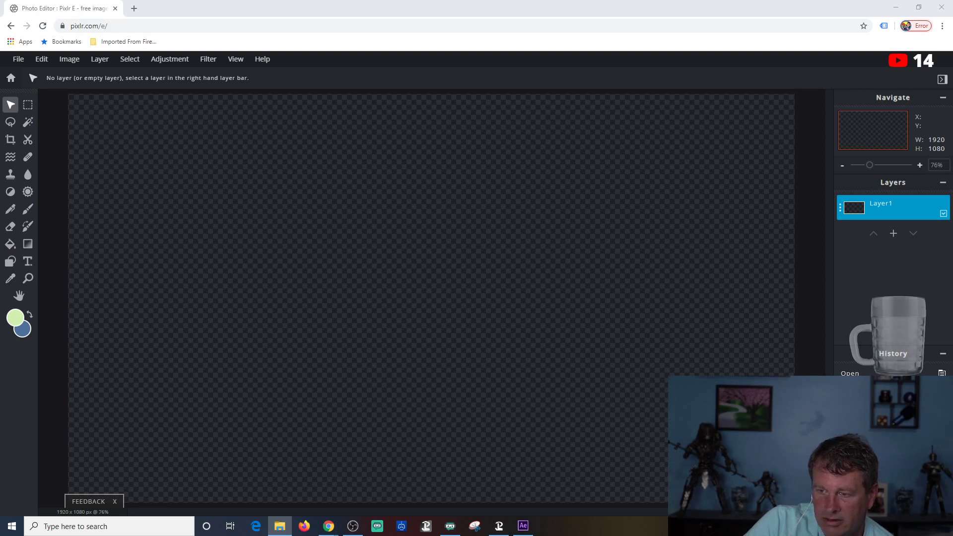
pyautogui.moveTo(859, 285); pyautogui.dragTo(356, 280)
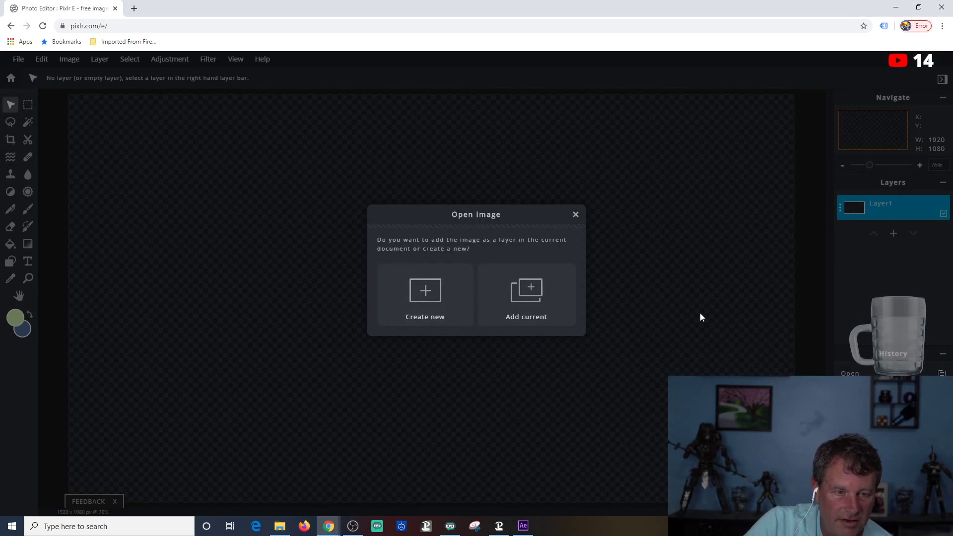
pyautogui.click(536, 313)
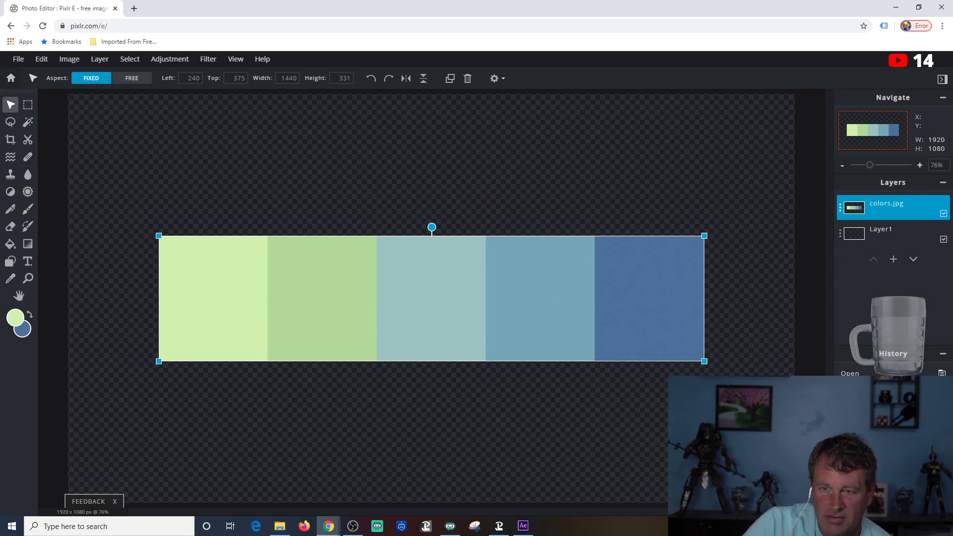
# Set the fill colour to light green #D0F0AF, sampled from the first swatch of the palette image.
pyautogui.click(23, 331)
pyautogui.click(195, 294)
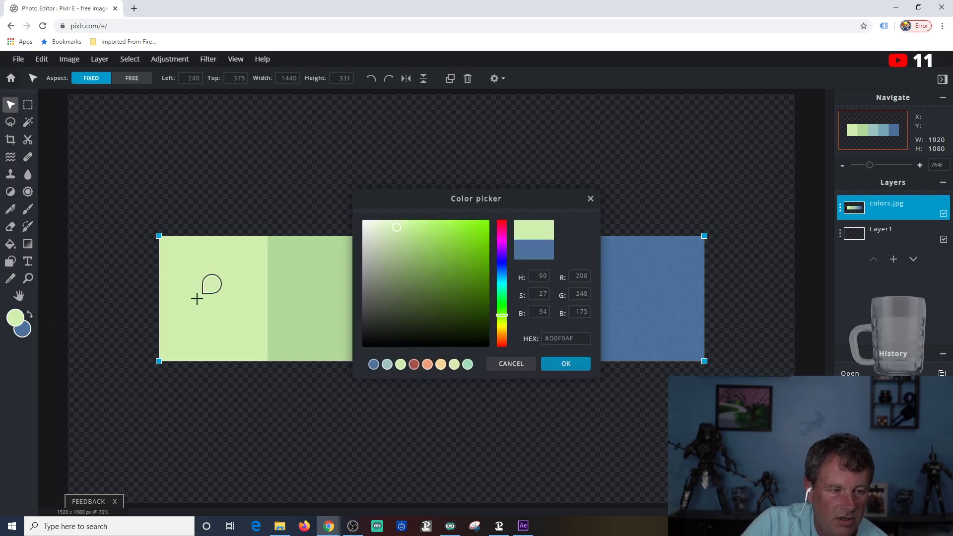
pyautogui.click(568, 363)
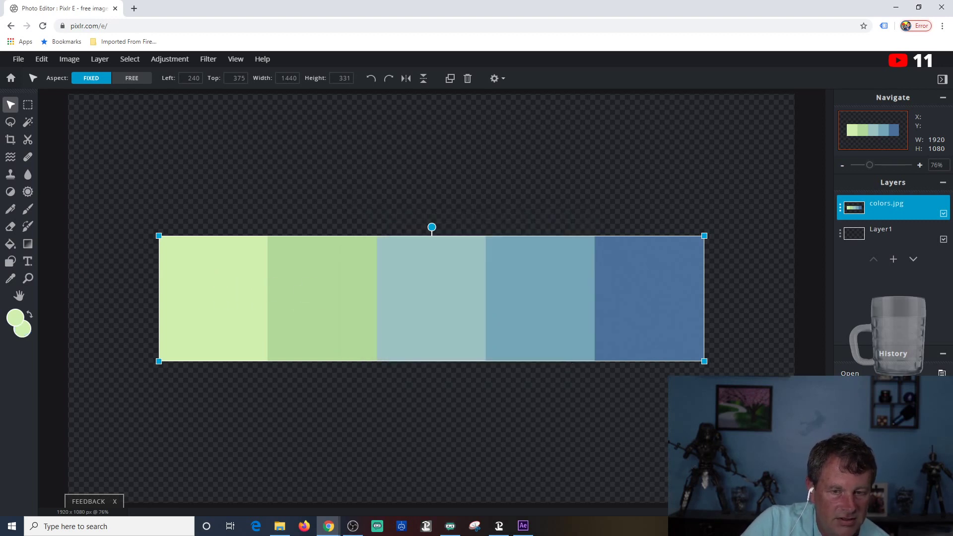
# Draw a filled light green rectangle covering the whole canvas on Layer1.
pyautogui.click(884, 229)
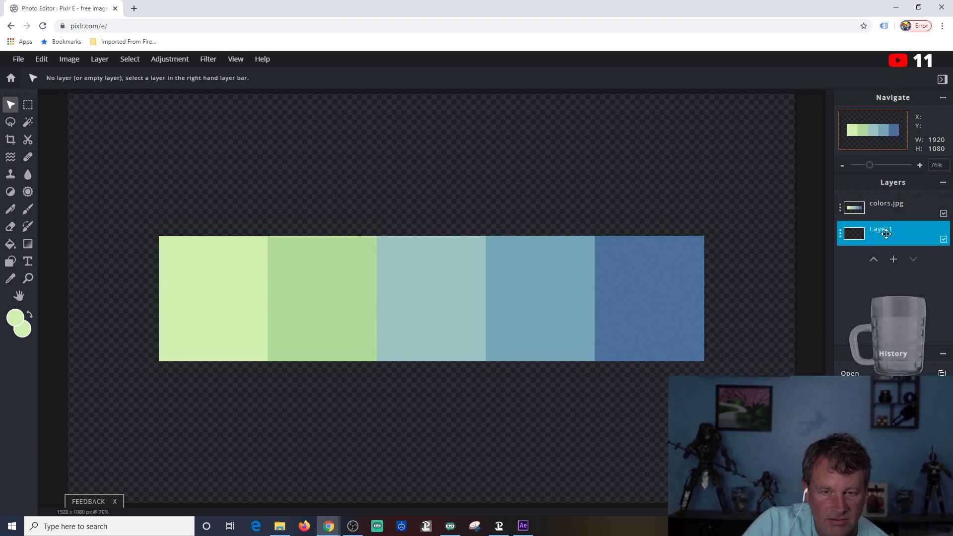
pyautogui.click(10, 261)
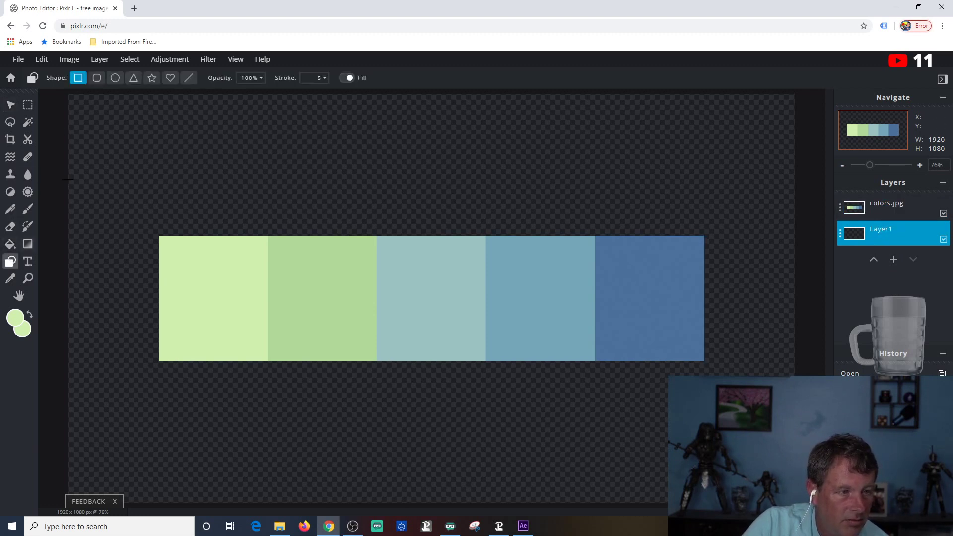
pyautogui.moveTo(63, 89); pyautogui.dragTo(814, 511)
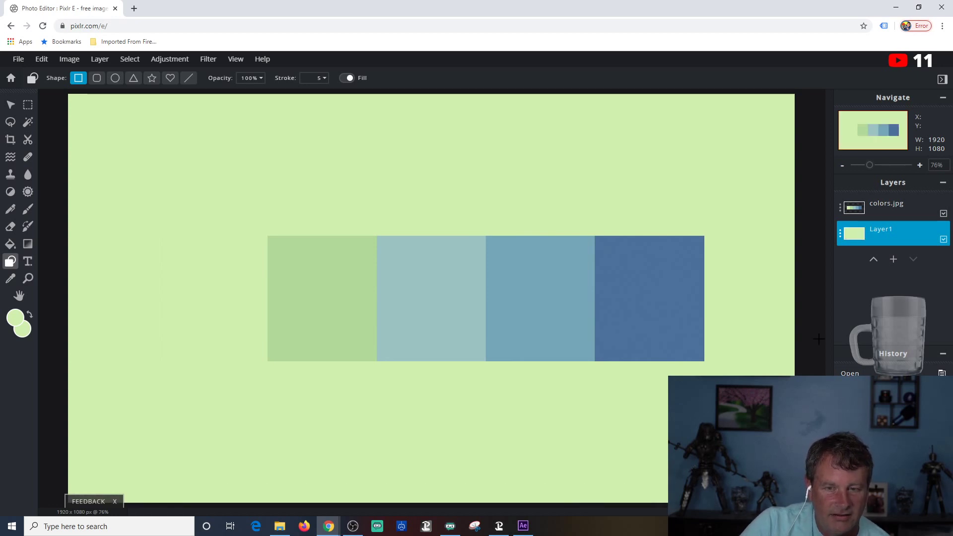
# On a new empty layer, draw a rectangle of about 1881 × 1048 px inside the canvas edges, filled with the palette's #9CC3C2.
pyautogui.click(893, 259)
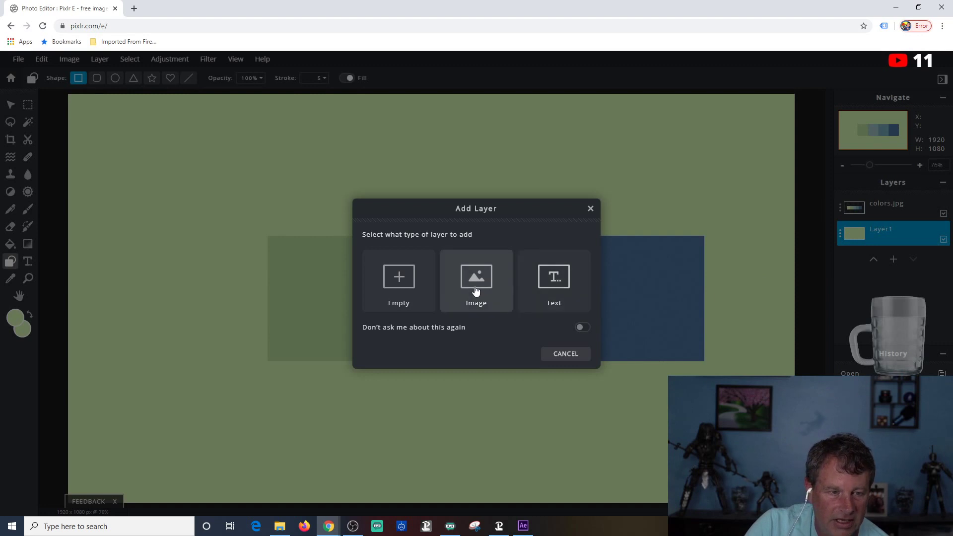
pyautogui.click(414, 292)
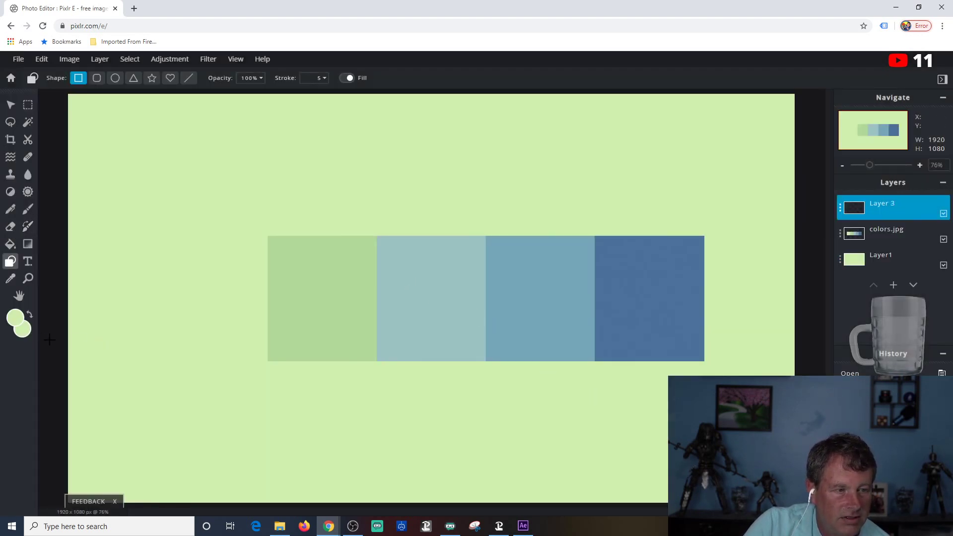
pyautogui.click(23, 331)
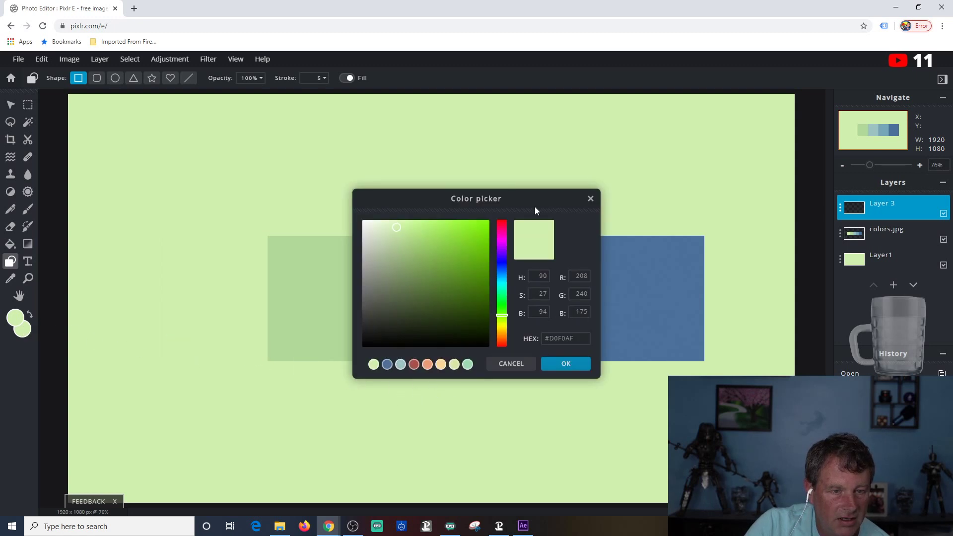
pyautogui.moveTo(535, 208); pyautogui.dragTo(387, 83)
pyautogui.click(418, 317)
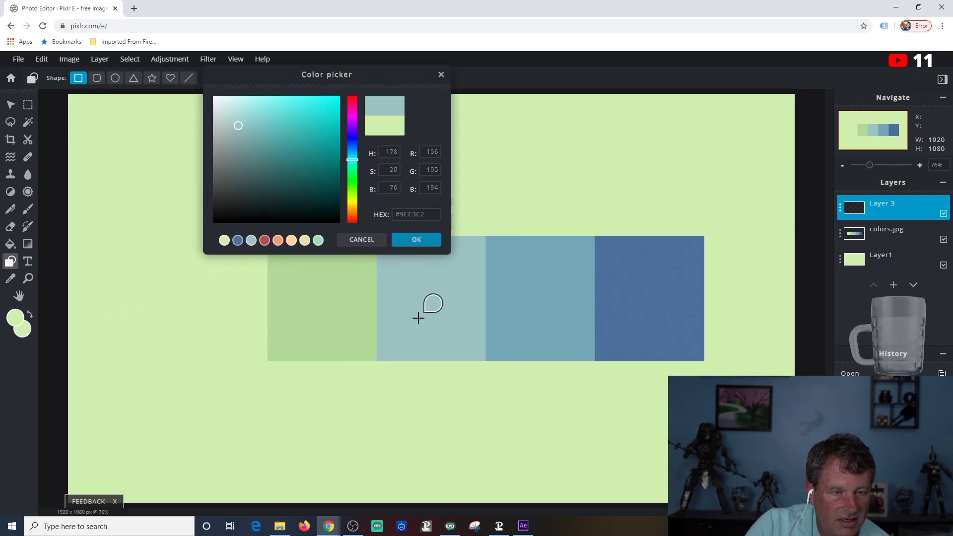
pyautogui.click(417, 240)
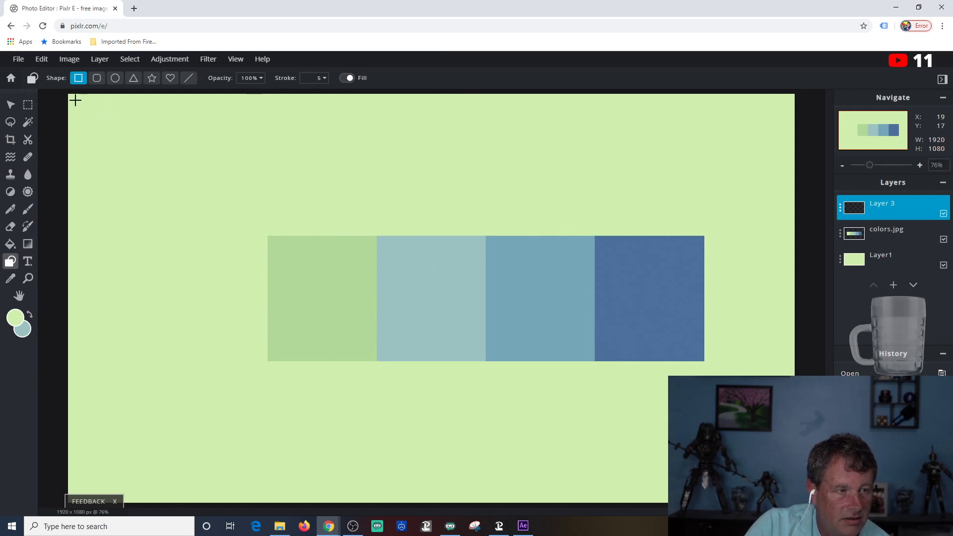
pyautogui.moveTo(75, 101); pyautogui.dragTo(782, 494)
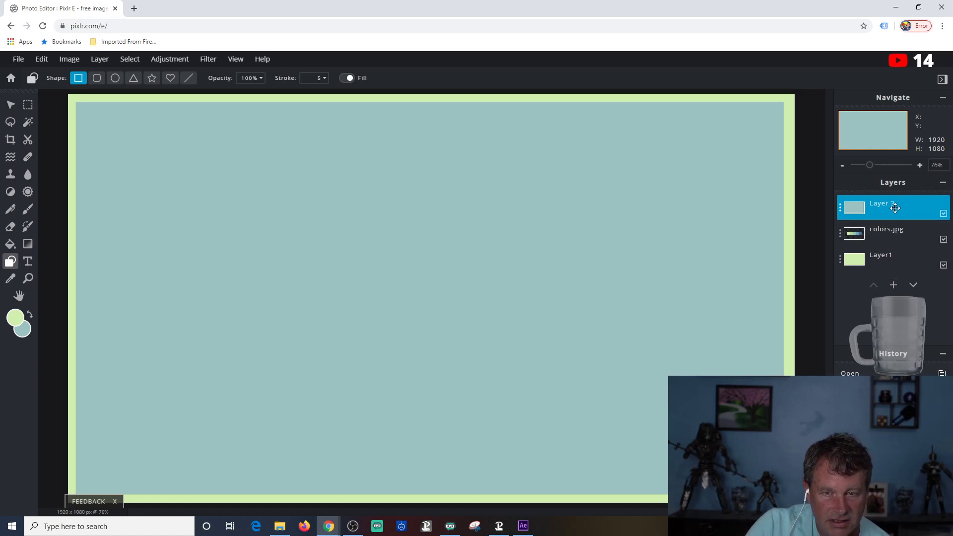
# Uncover the palette, sample its dark blue #4B709A as the fill colour, and place Layer 3 between colors.jpg and Layer1.
pyautogui.moveTo(895, 208); pyautogui.dragTo(893, 268)
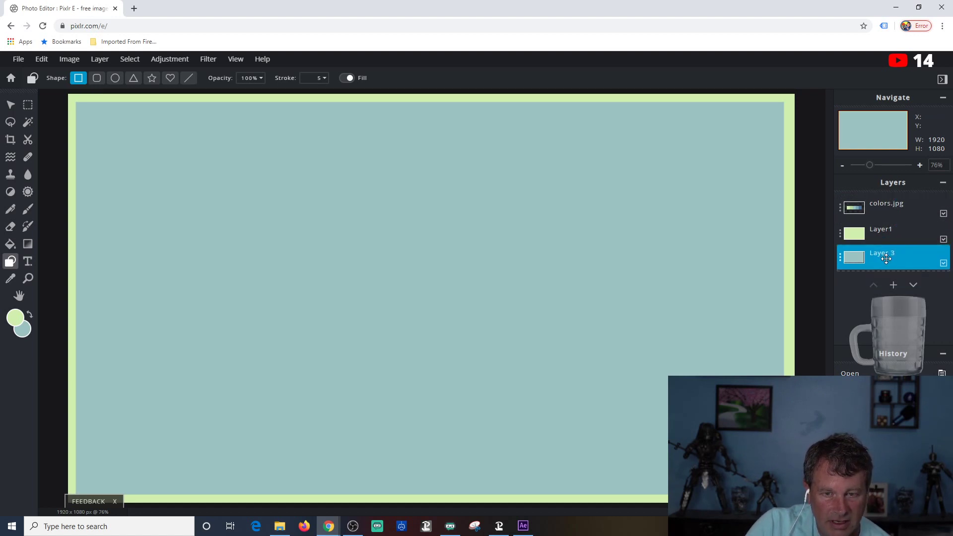
pyautogui.click(22, 327)
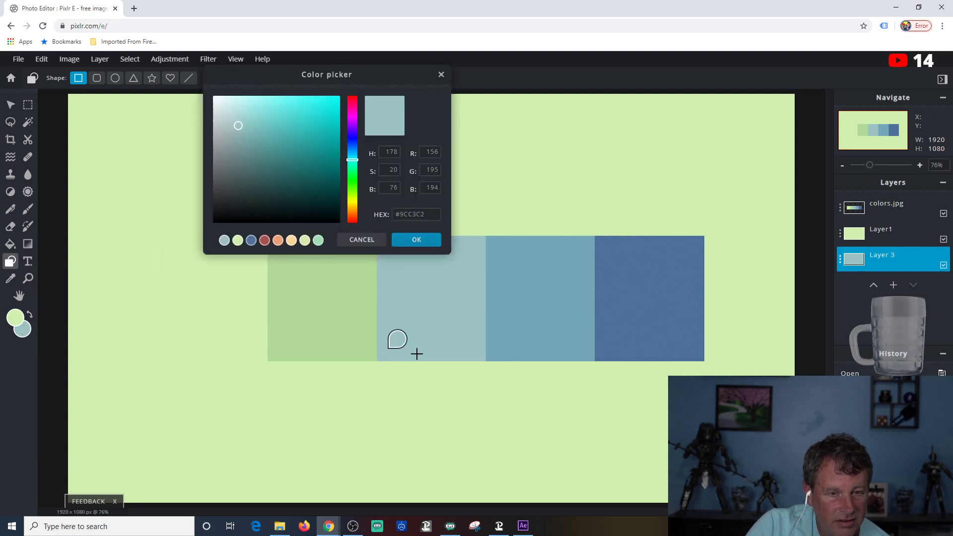
pyautogui.click(636, 307)
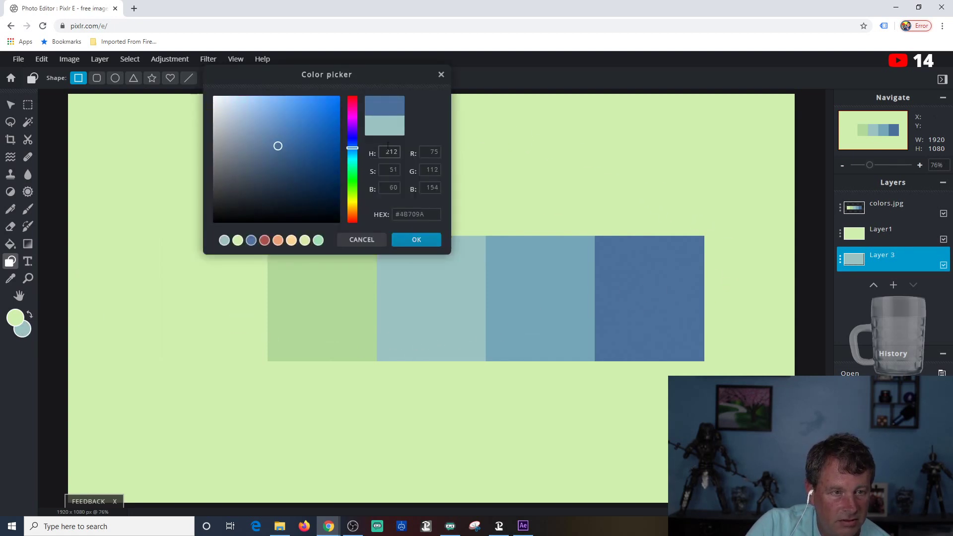
pyautogui.click(416, 240)
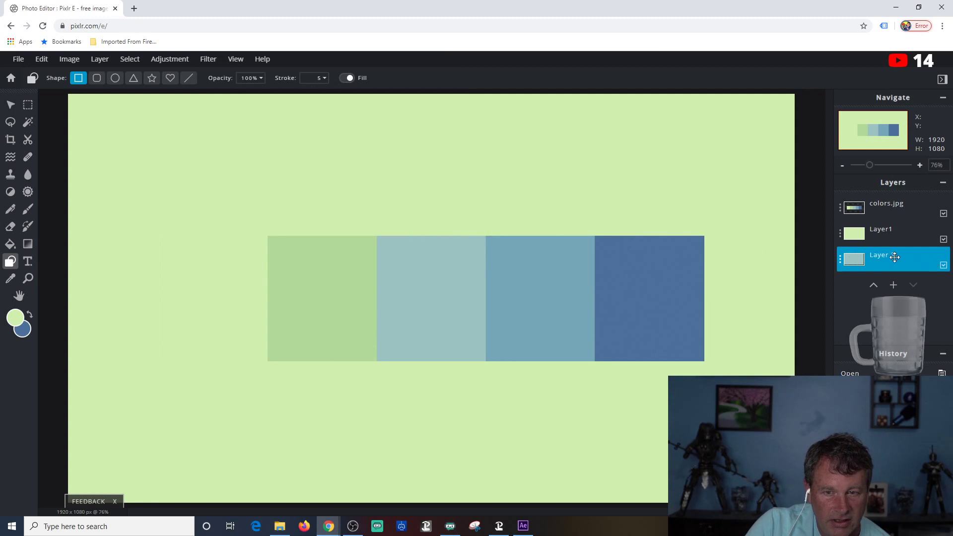
pyautogui.moveTo(895, 258); pyautogui.dragTo(896, 231)
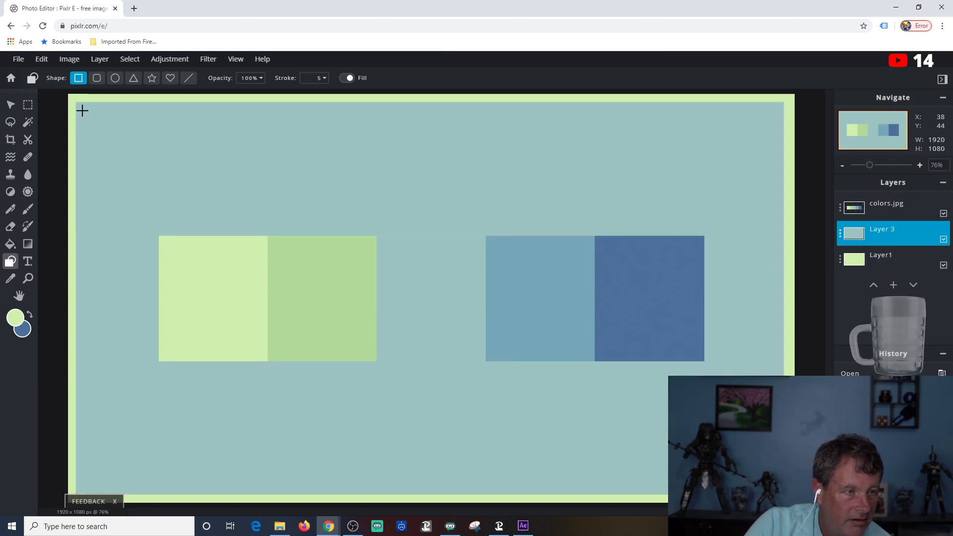
# Try a blue inset rectangle on Layer 3, set the shape stroke to 0, and undo the rectangle.
pyautogui.moveTo(82, 111); pyautogui.dragTo(771, 488)
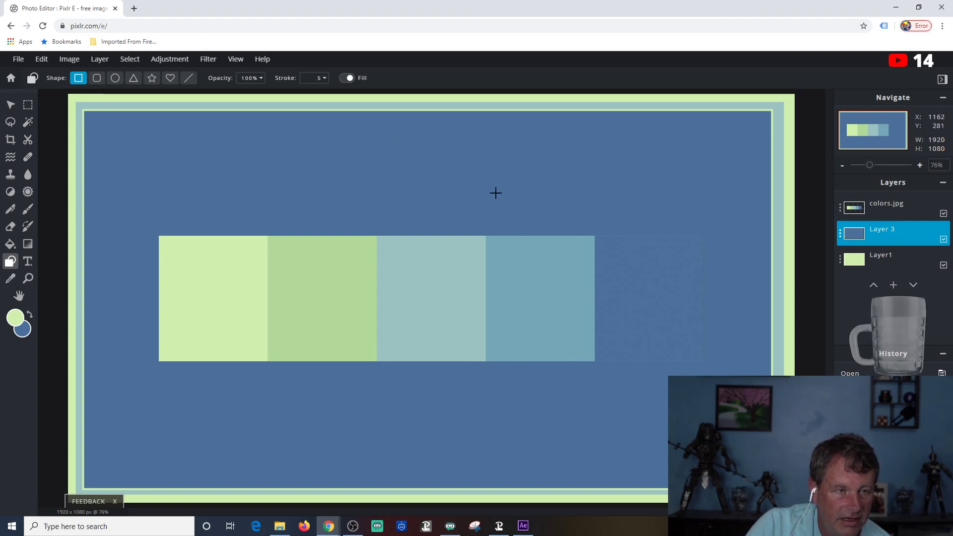
pyautogui.click(317, 78)
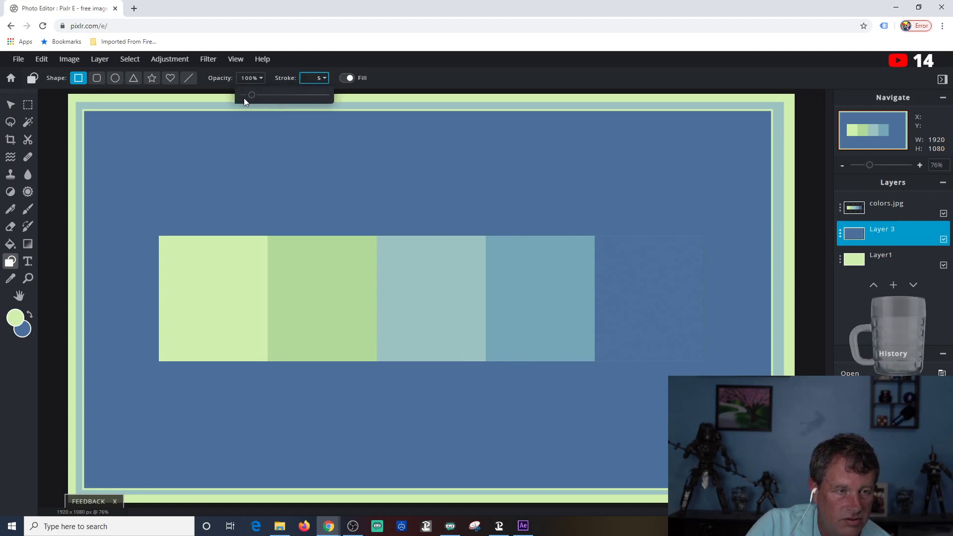
pyautogui.moveTo(248, 94); pyautogui.dragTo(187, 102)
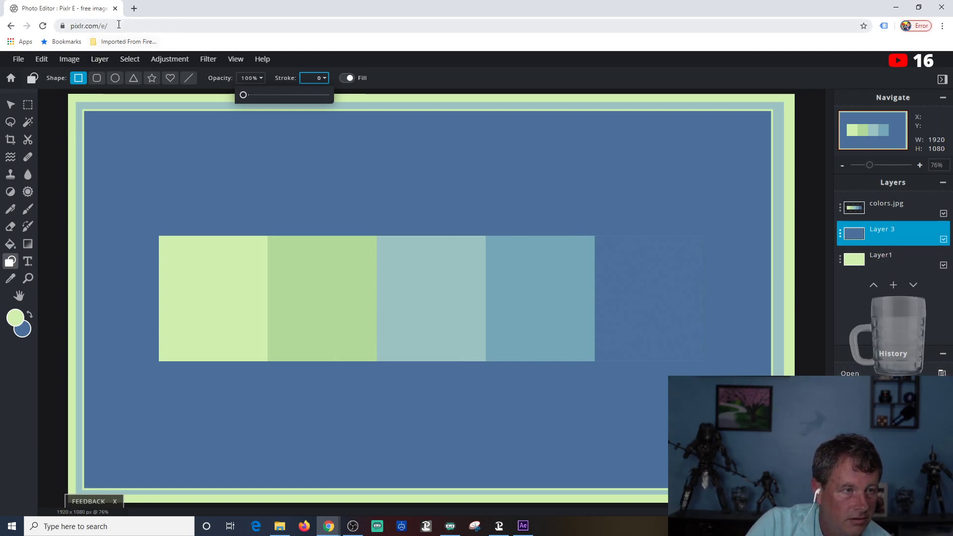
pyautogui.hotkey('ctrl', 'z')
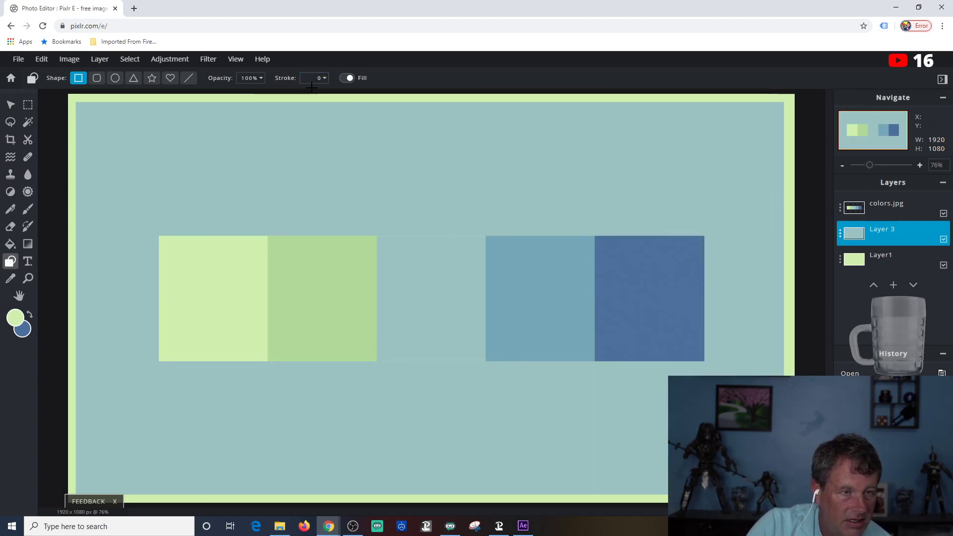
# Add another empty layer and draw a blue rectangle of about 1828 × 993 px inside the teal one.
pyautogui.click(893, 285)
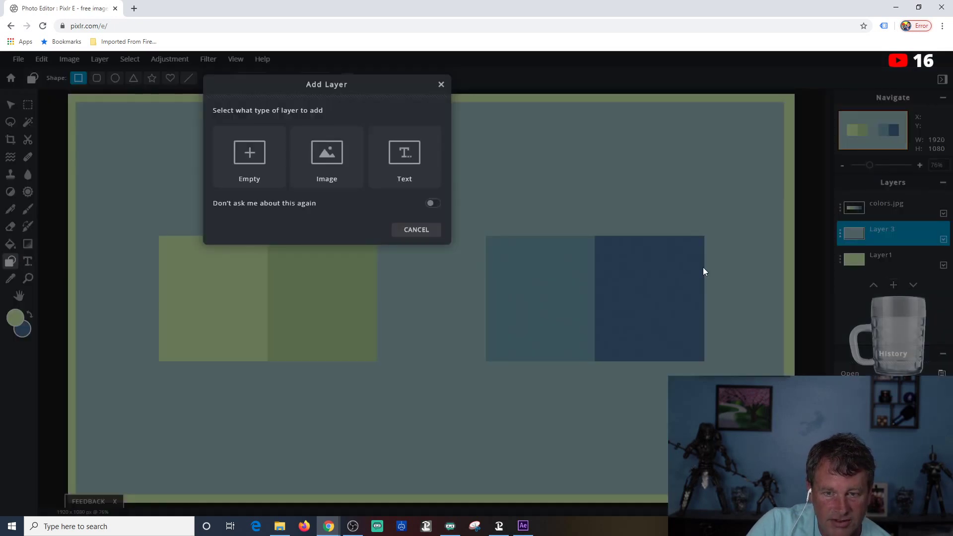
pyautogui.click(257, 162)
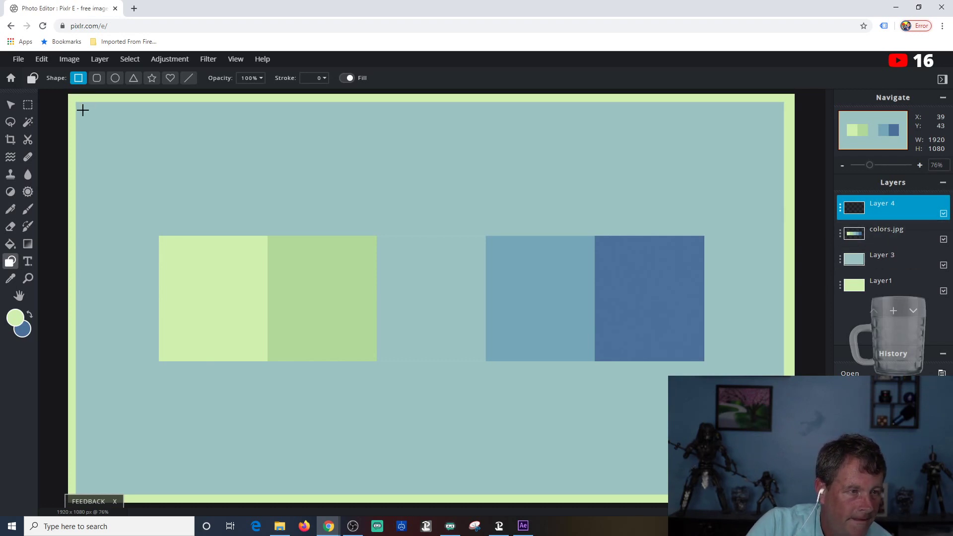
pyautogui.moveTo(83, 110); pyautogui.dragTo(775, 485)
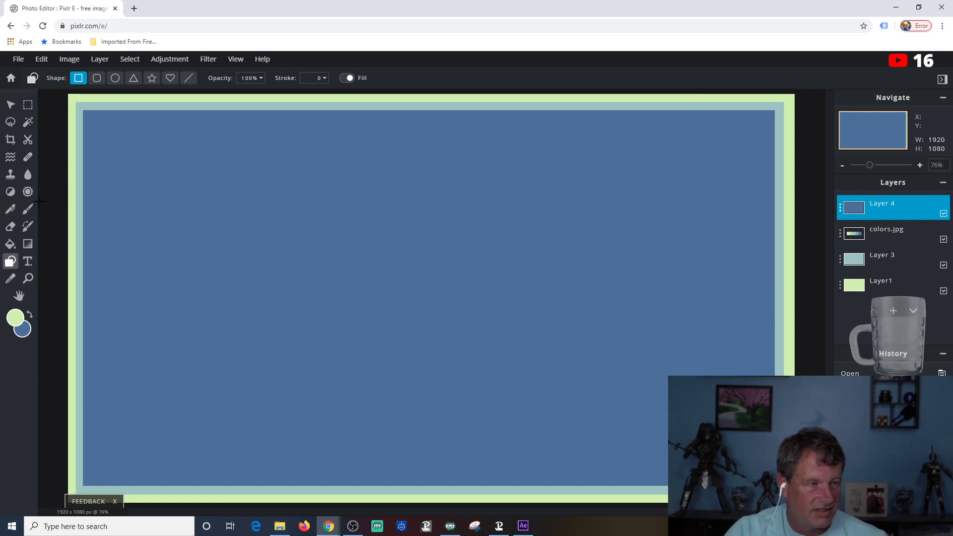
# Resize the blue rectangle with free aspect to about 1783 × 966 px, starting at about left 60, top 57.
pyautogui.click(9, 106)
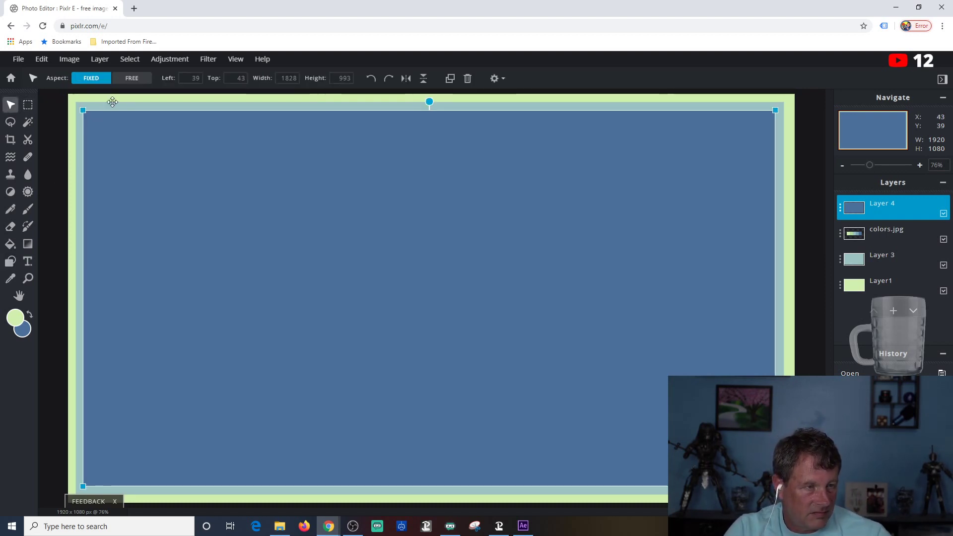
pyautogui.click(132, 78)
pyautogui.moveTo(83, 110); pyautogui.dragTo(92, 117)
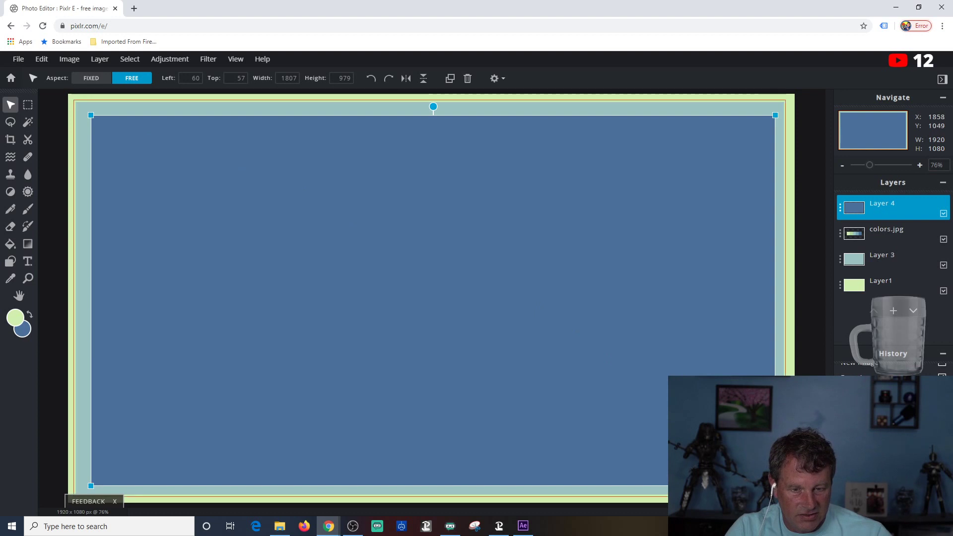
pyautogui.moveTo(777, 484); pyautogui.dragTo(765, 477)
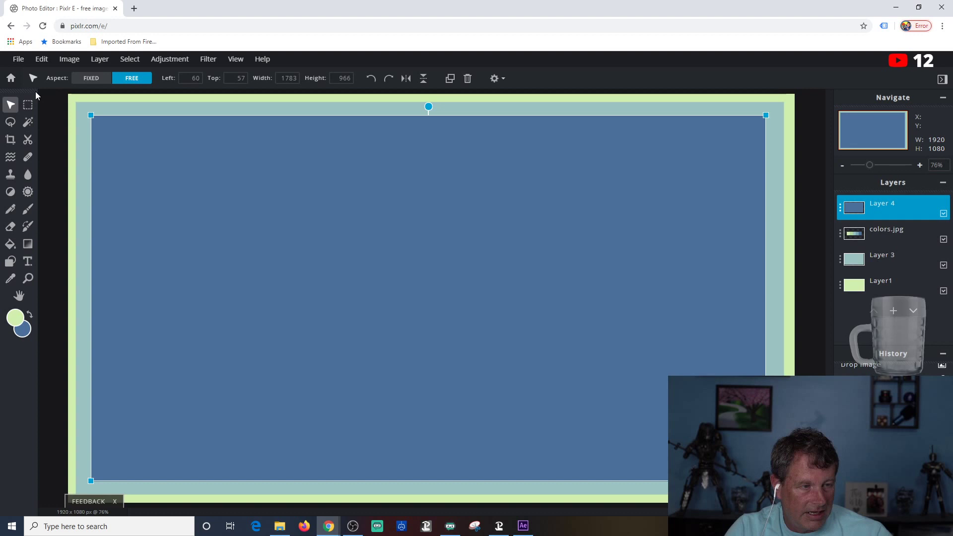
# Try resizing Layer 3's teal rectangle with fixed aspect to about 1851 × 1031 px, starting at about left 29, top 24.
pyautogui.click(88, 106)
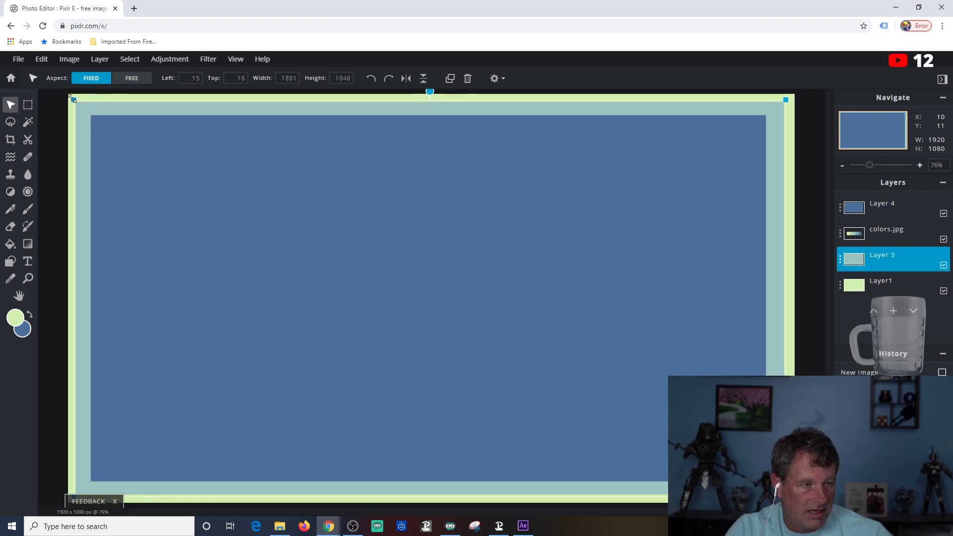
pyautogui.moveTo(73, 100); pyautogui.dragTo(79, 114)
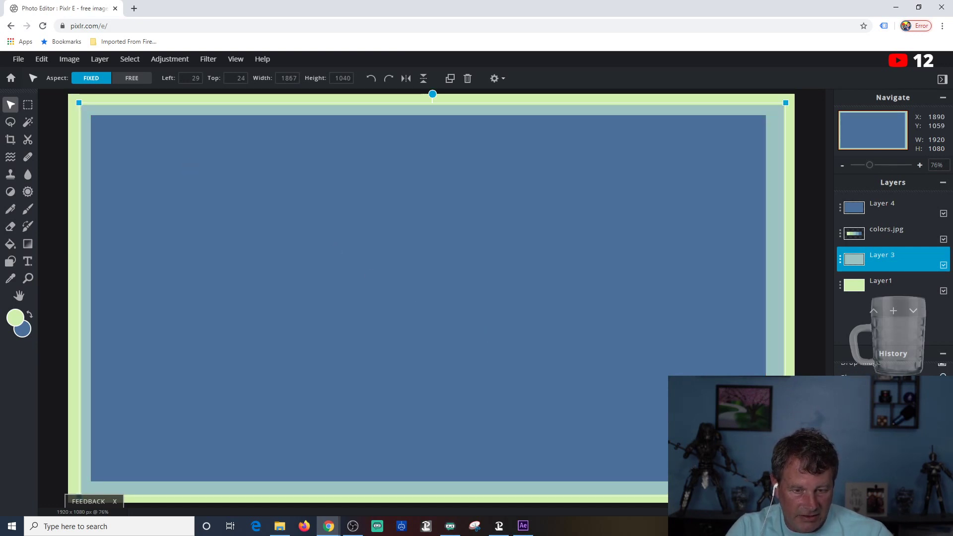
pyautogui.moveTo(782, 495); pyautogui.dragTo(777, 492)
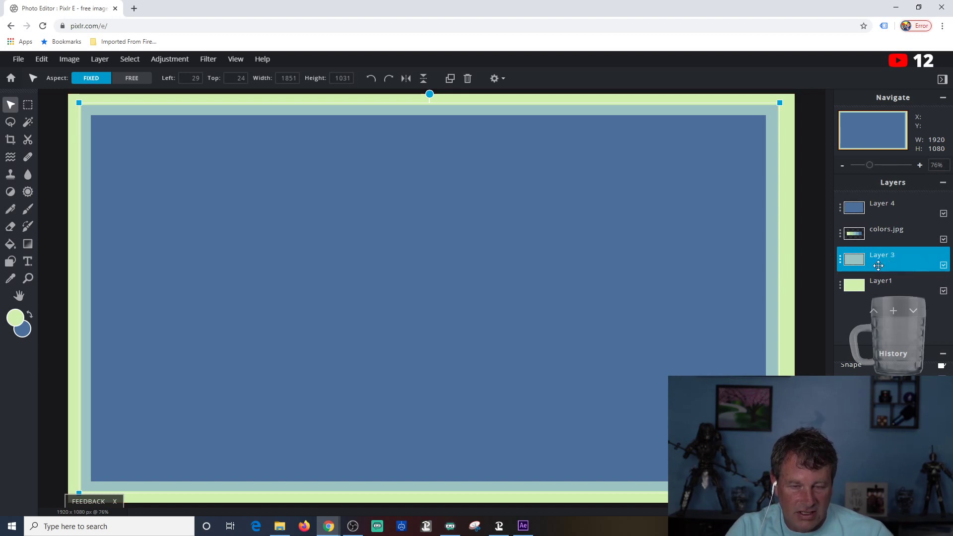
# Delete Layer 3 with its teal rectangle, and move Layer 4 below colors.jpg.
pyautogui.click(840, 260)
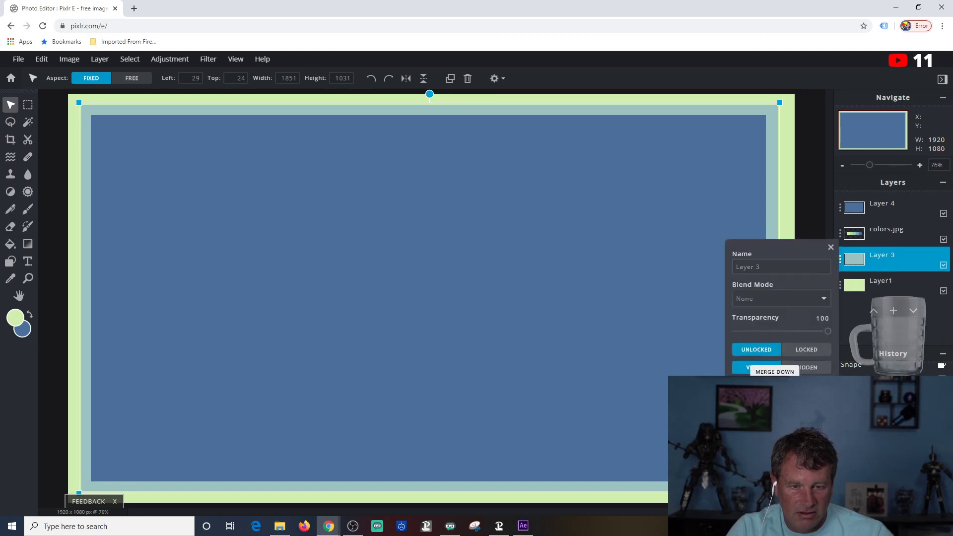
pyautogui.click(756, 391)
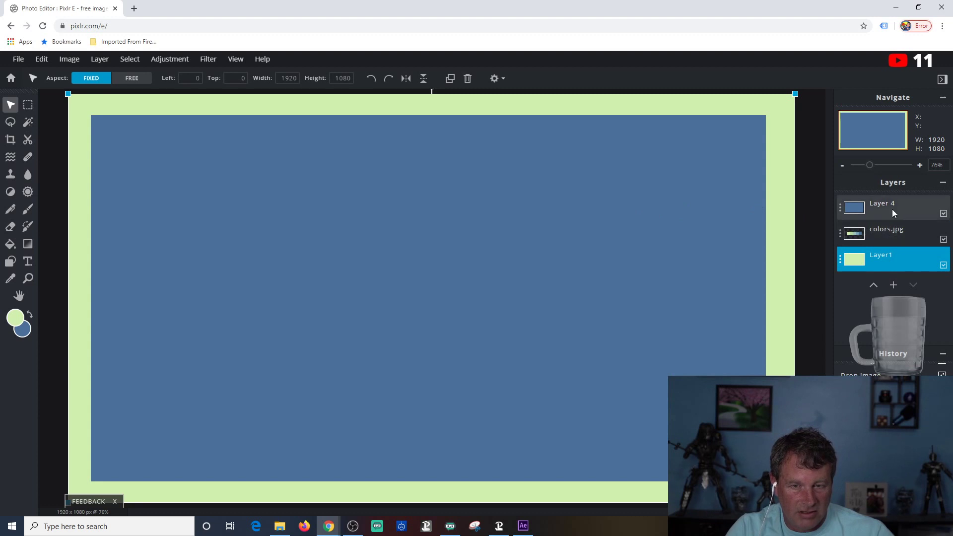
pyautogui.moveTo(892, 210); pyautogui.dragTo(878, 233)
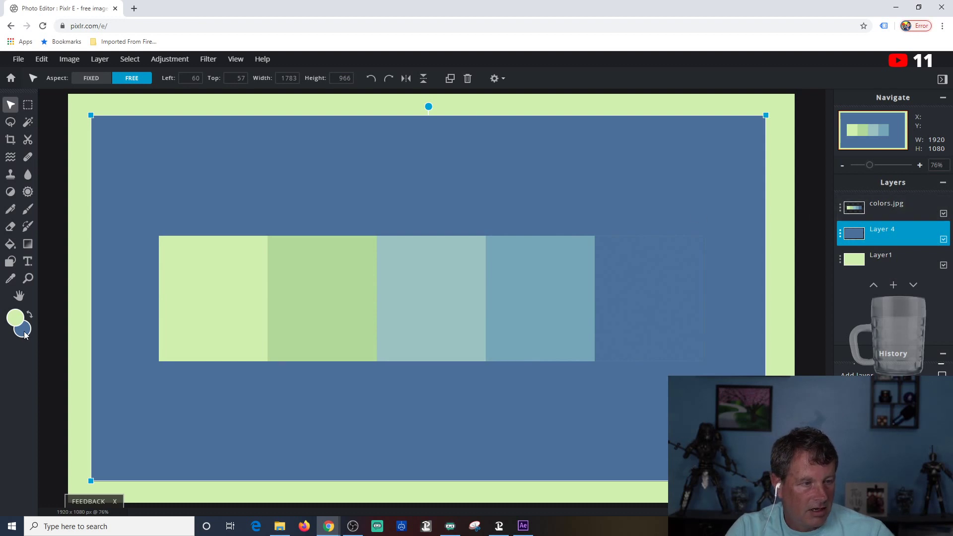
# Sample the palette's middle teal #9CC3C2 as the fill colour, keeping the light green as the other colour.
pyautogui.click(14, 317)
pyautogui.click(411, 311)
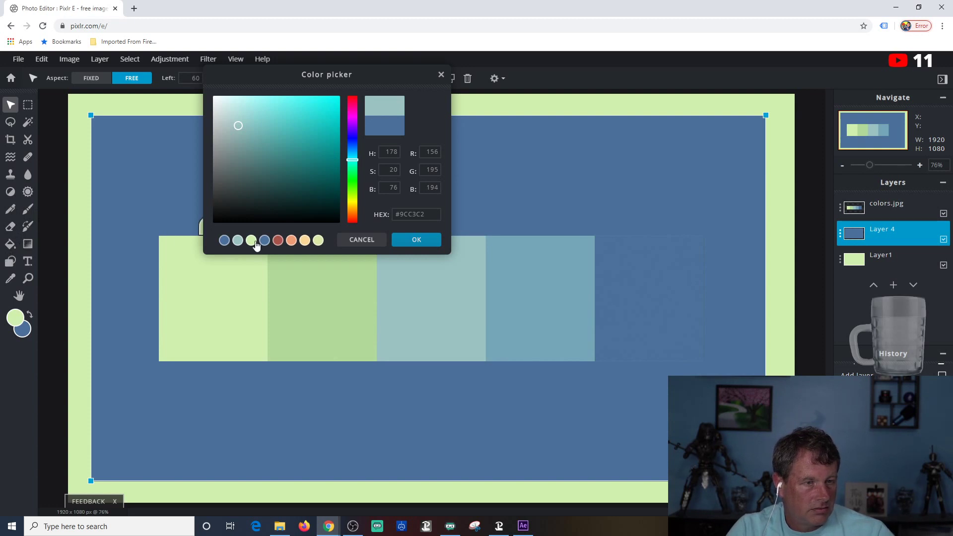
pyautogui.click(417, 239)
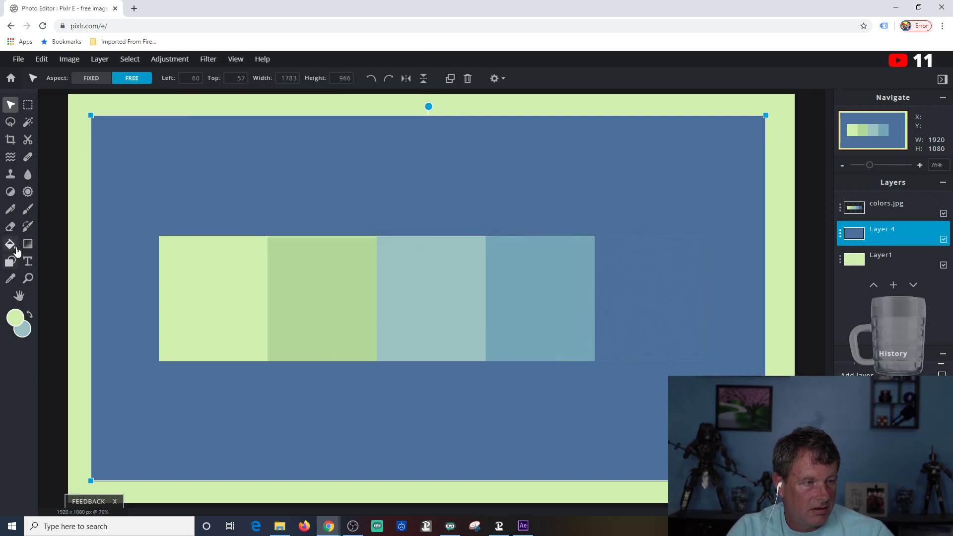
# Try a teal inset rectangle drawn directly on Layer 4, and undo it.
pyautogui.click(10, 261)
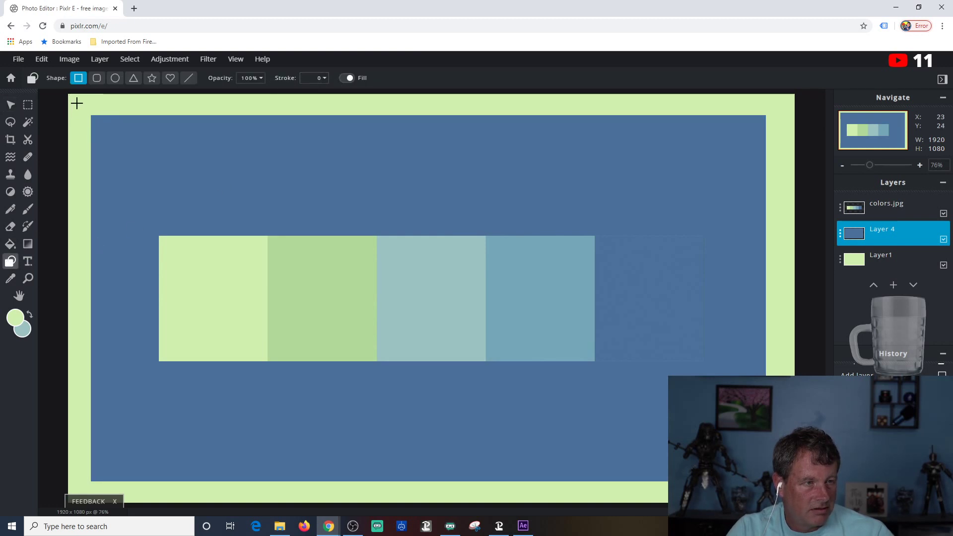
pyautogui.moveTo(77, 102); pyautogui.dragTo(781, 493)
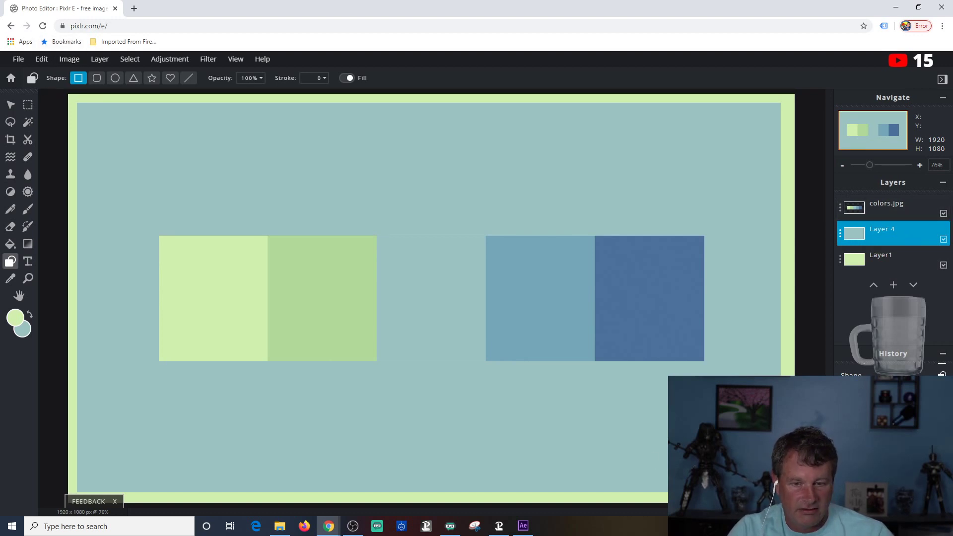
pyautogui.hotkey('ctrl', 'z')
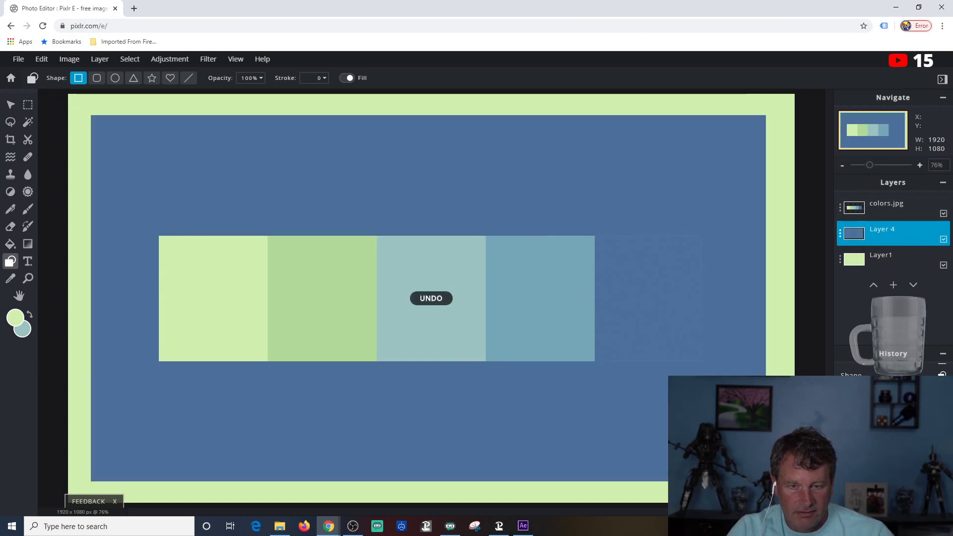
# Draw a teal rectangle just inside the green one on a new empty layer, and place that layer between Layer 4 and Layer1.
pyautogui.click(893, 285)
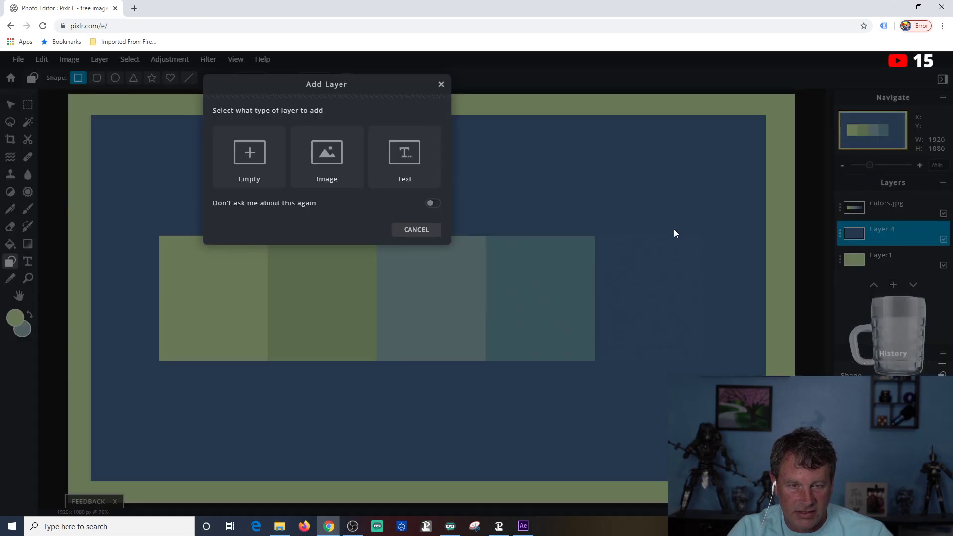
pyautogui.click(258, 165)
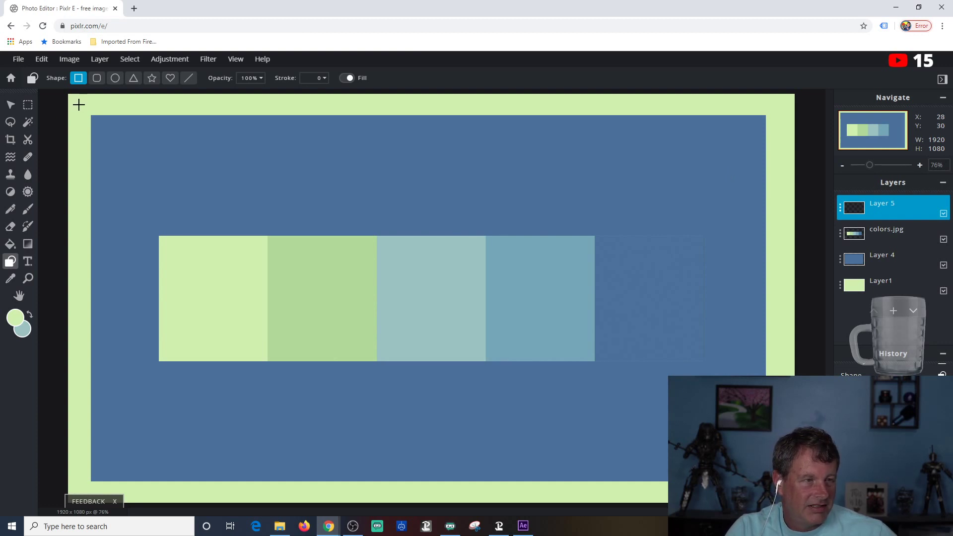
pyautogui.moveTo(79, 103); pyautogui.dragTo(781, 491)
pyautogui.moveTo(853, 199); pyautogui.dragTo(893, 261)
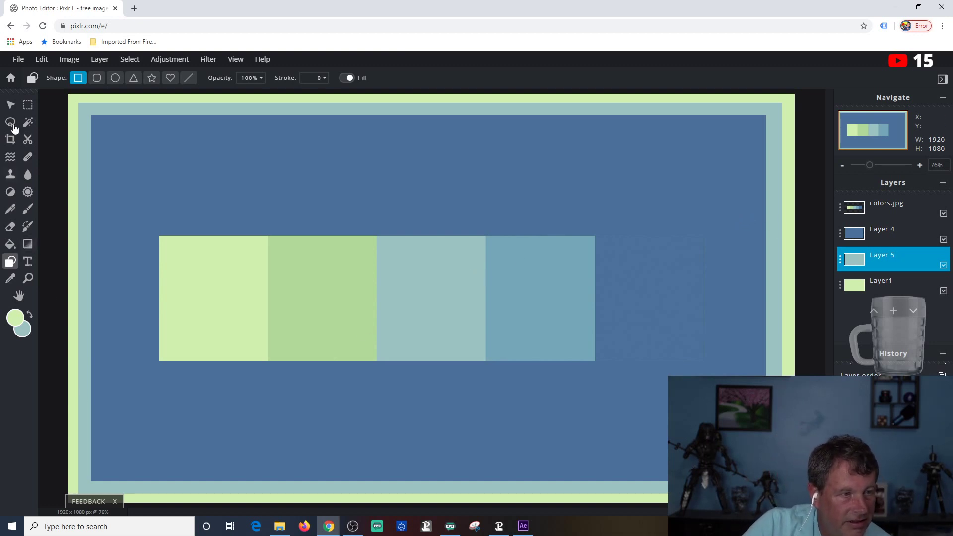
# Trim the teal rectangle to about 1853 × 1031 px and the blue one to about 1770 × 962 px at left 68, top 61.
pyautogui.click(11, 105)
pyautogui.click(125, 147)
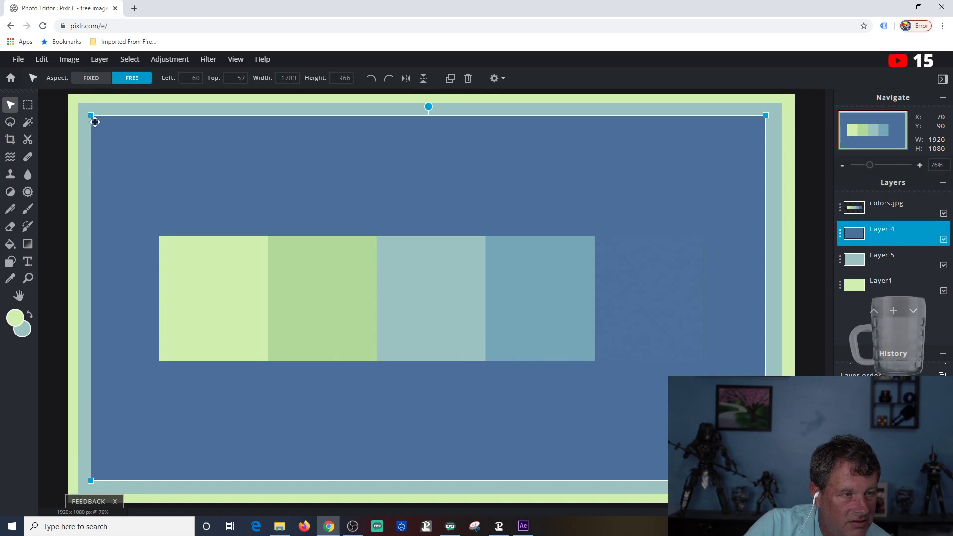
pyautogui.moveTo(91, 115); pyautogui.dragTo(96, 116)
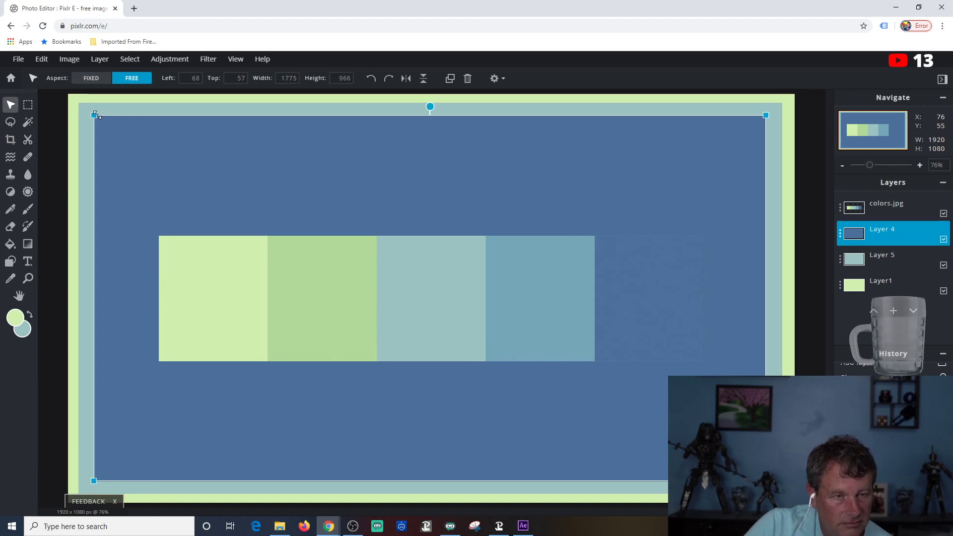
pyautogui.click(770, 149)
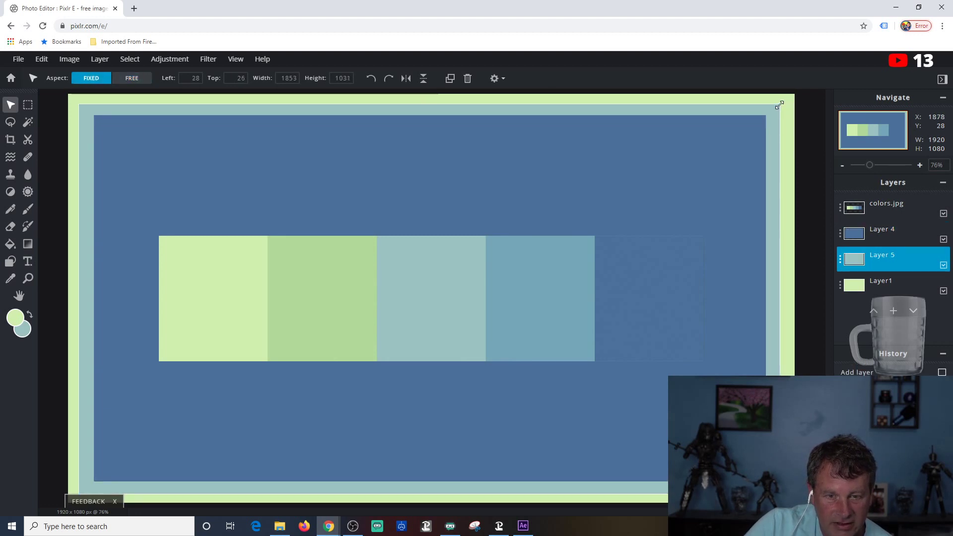
pyautogui.click(765, 116)
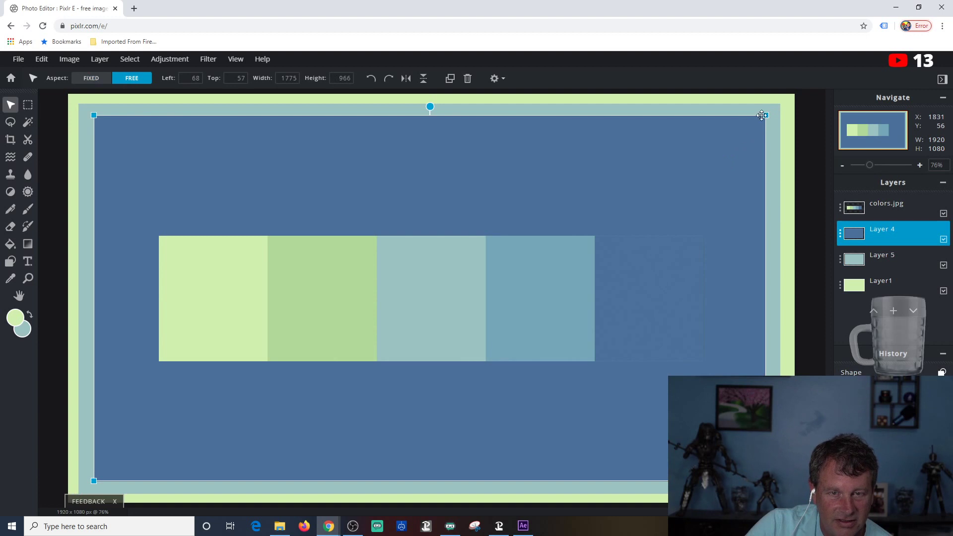
pyautogui.moveTo(764, 115); pyautogui.dragTo(763, 114)
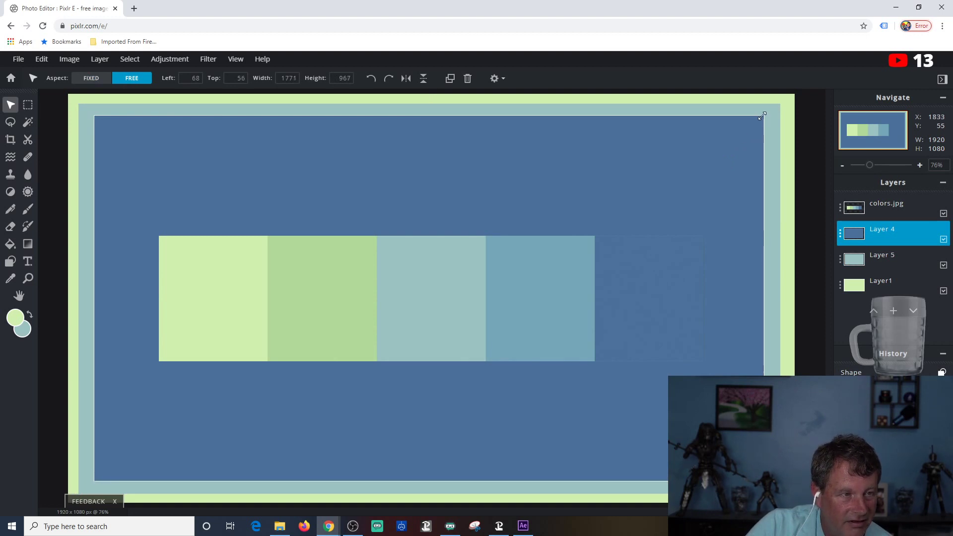
pyautogui.moveTo(761, 115); pyautogui.dragTo(762, 117)
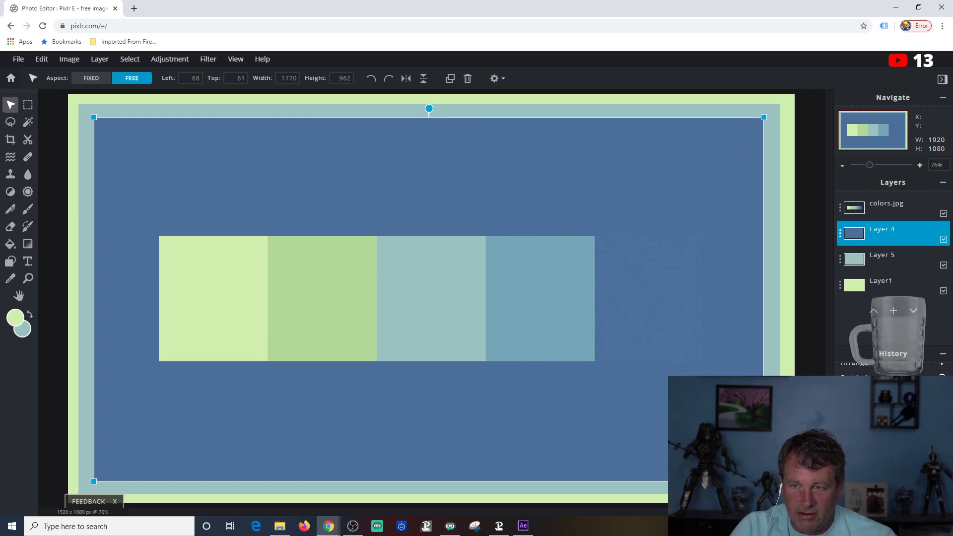
# Hide the colors.jpg palette layer and save the image as a PNG named stinger Wall.
pyautogui.hotkey('alt', 'Tab')
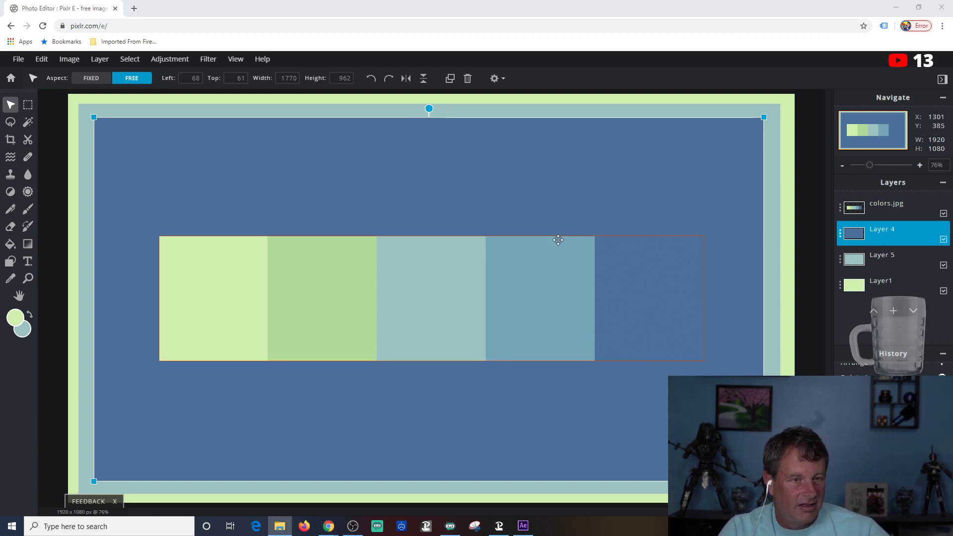
pyautogui.click(943, 214)
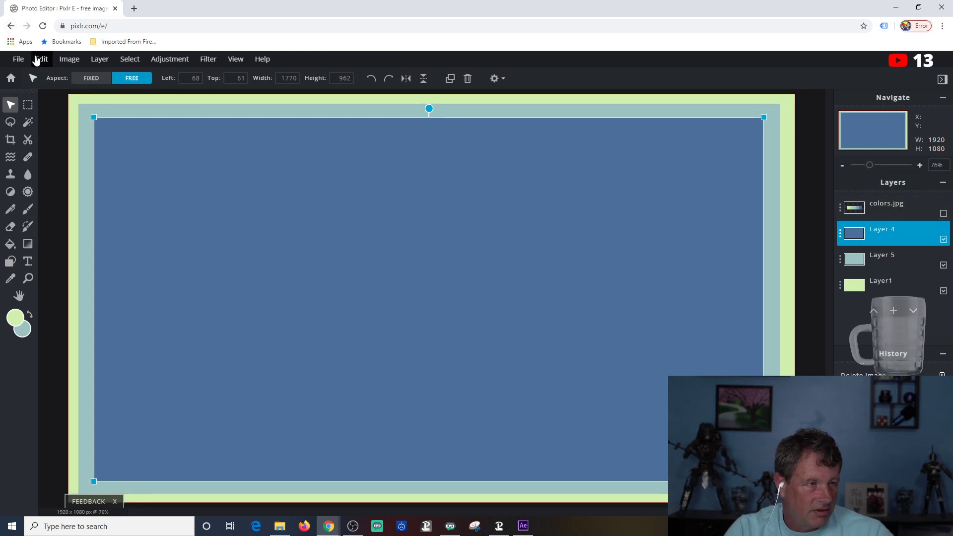
pyautogui.click(18, 59)
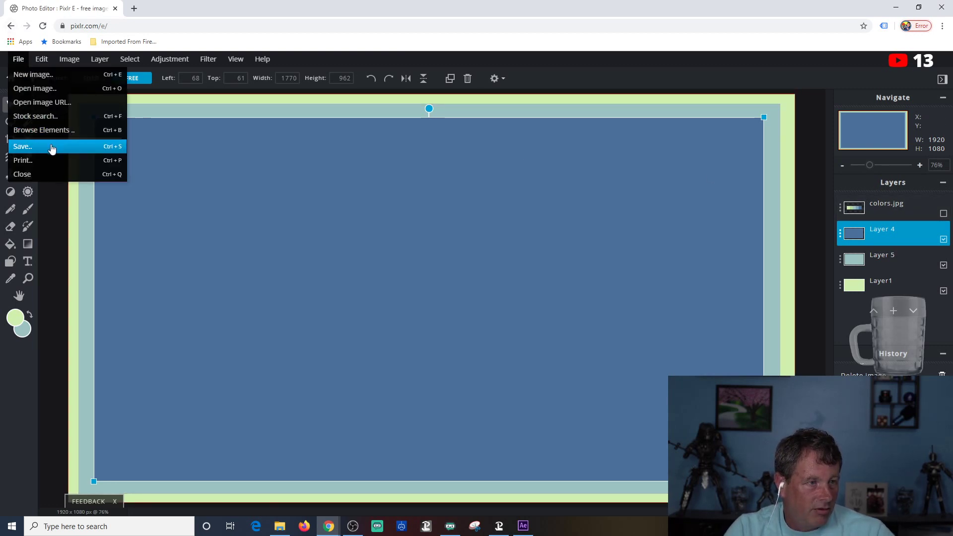
pyautogui.click(52, 147)
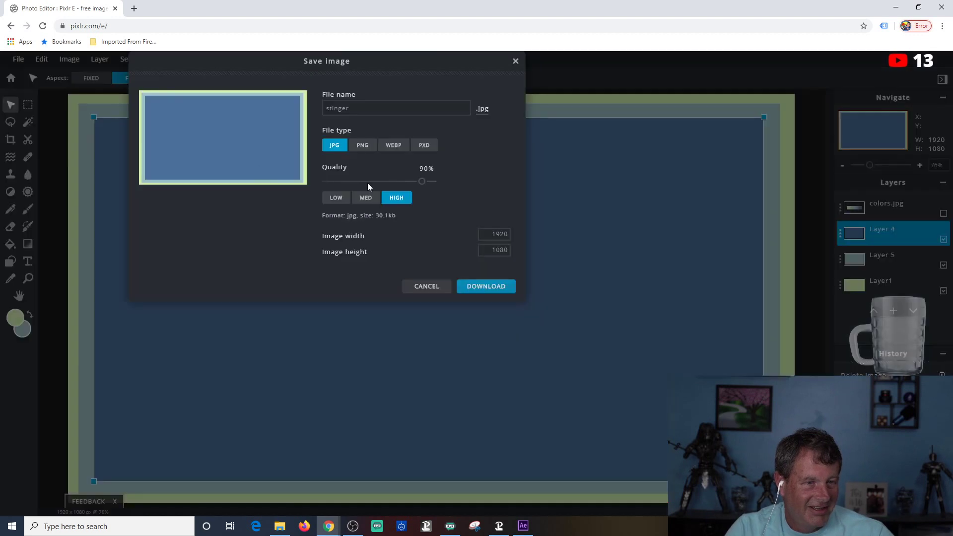
pyautogui.click(362, 145)
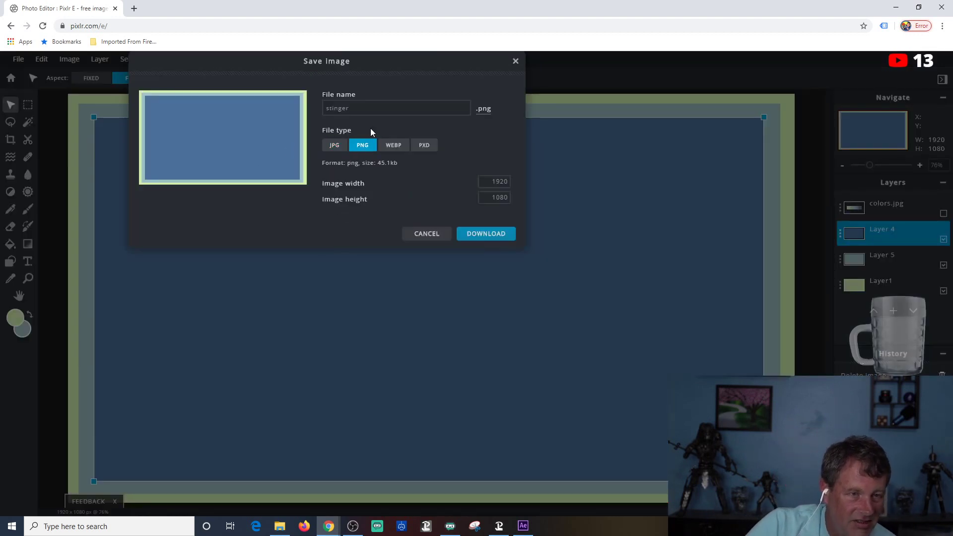
pyautogui.click(370, 108)
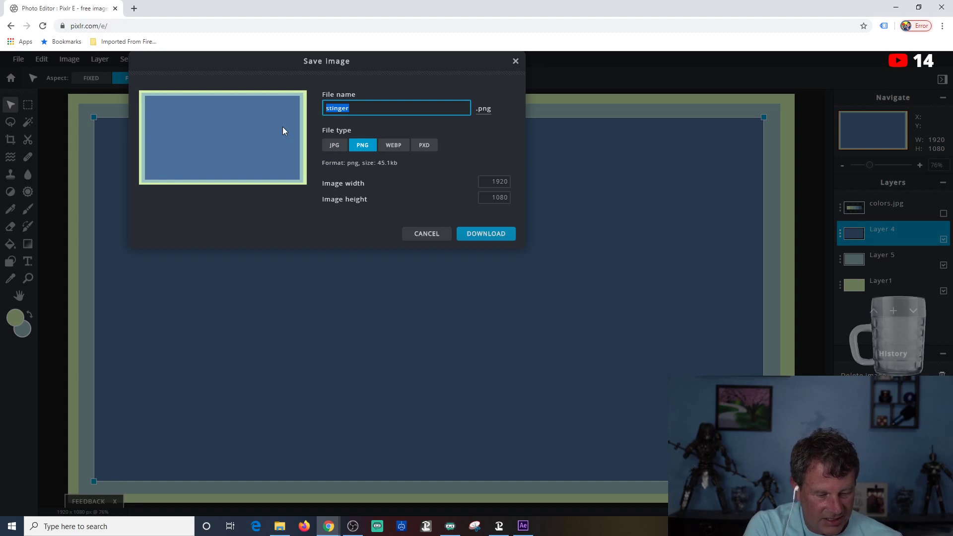
pyautogui.write('stin')
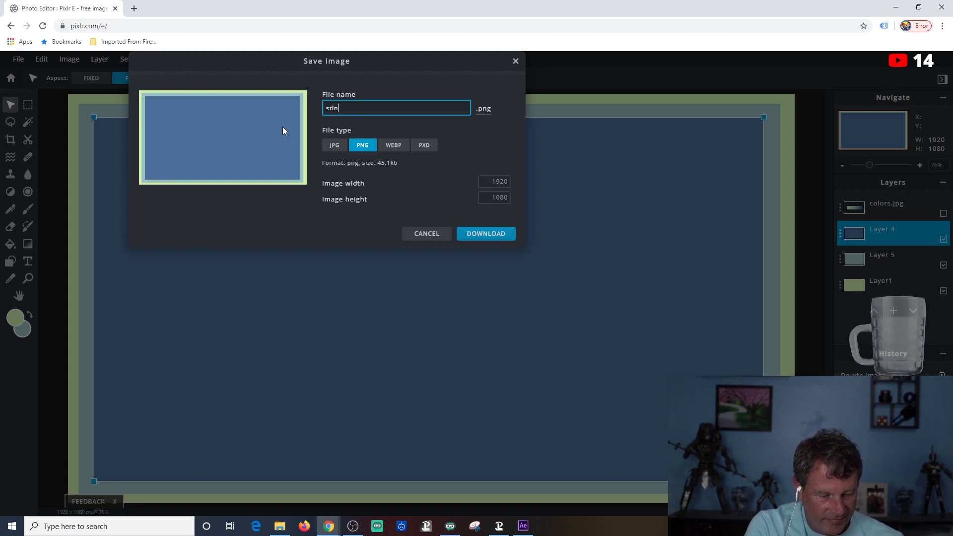
pyautogui.write('ger Wa')
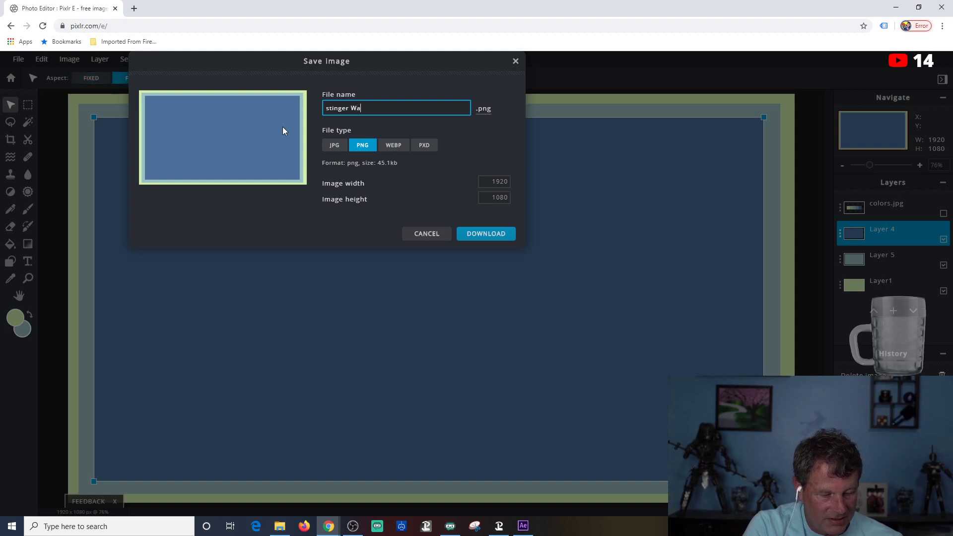
pyautogui.write('ll')
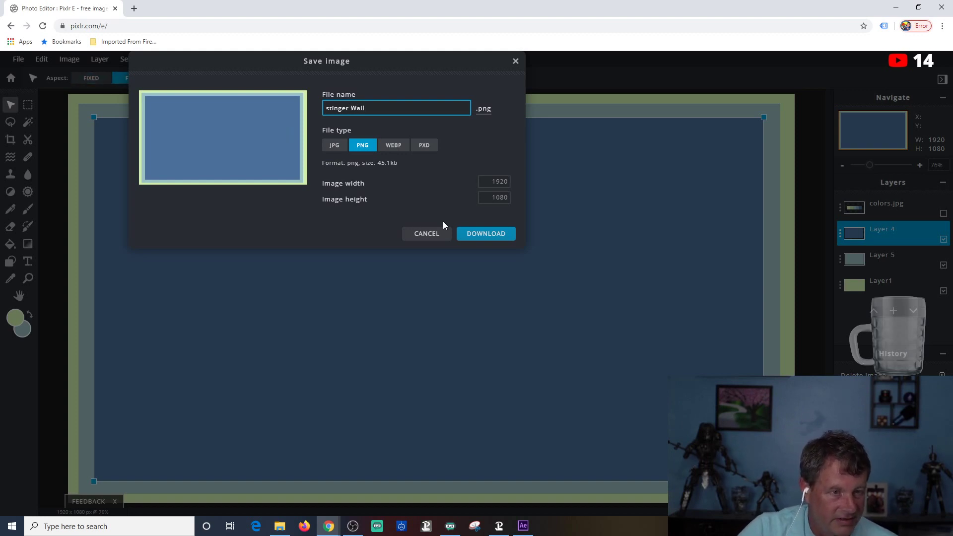
pyautogui.click(486, 240)
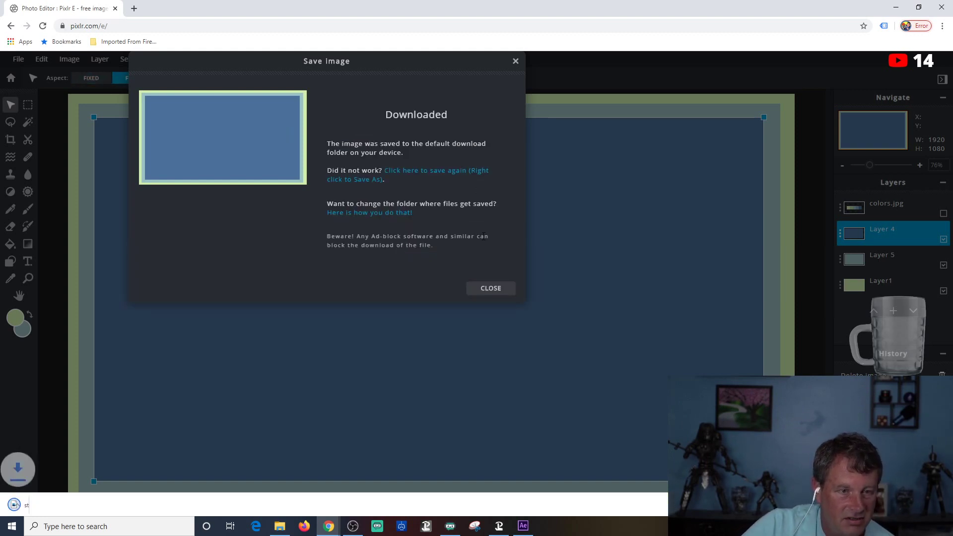
pyautogui.click(492, 286)
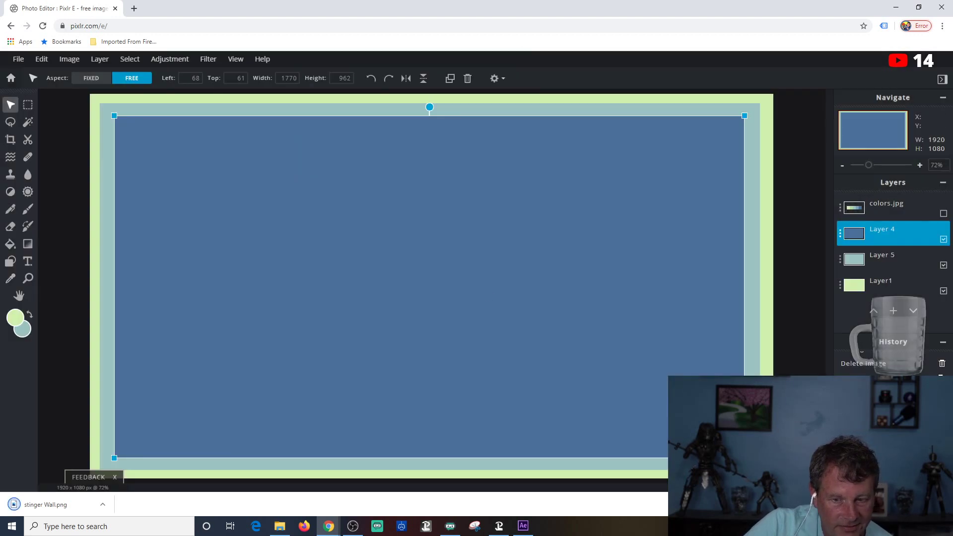
pyautogui.click(943, 504)
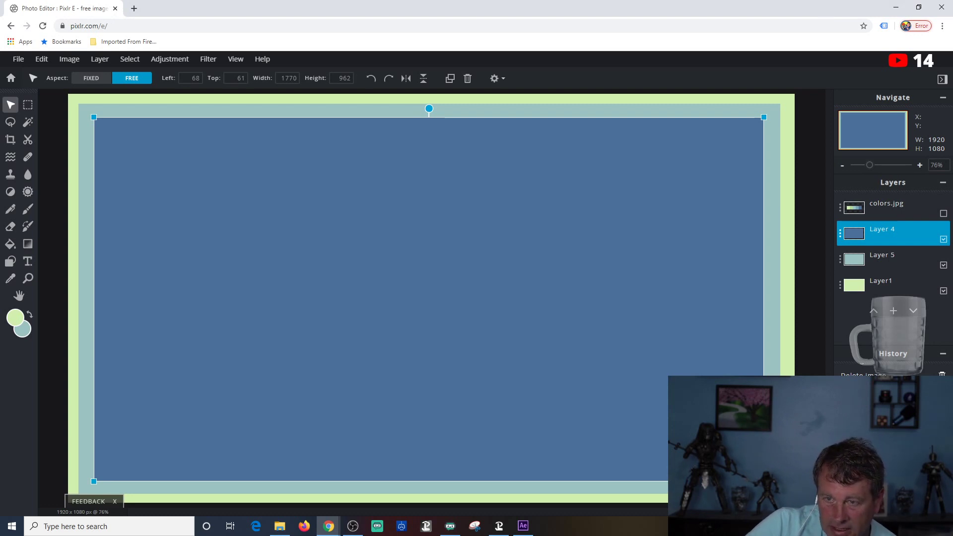
# Switch to Adobe After Effects and maximize its window.
pyautogui.hotkey('alt', 'Tab')
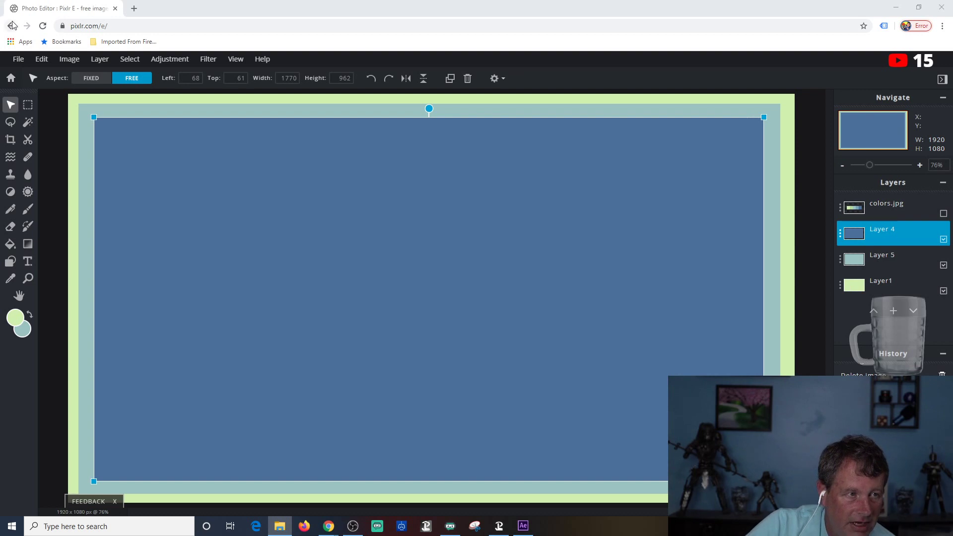
pyautogui.click(941, 8)
pyautogui.moveTo(439, 13)
pyautogui.mouseDown()
pyautogui.moveTo(446, 19)
pyautogui.moveTo(441, 5)
pyautogui.moveTo(441, 17)
pyautogui.mouseUp()
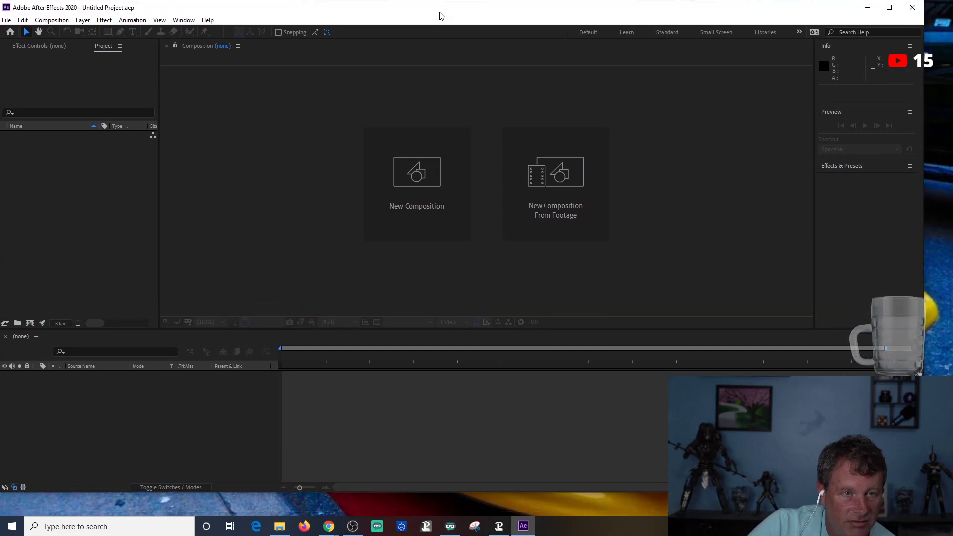
pyautogui.doubleClick(441, 16)
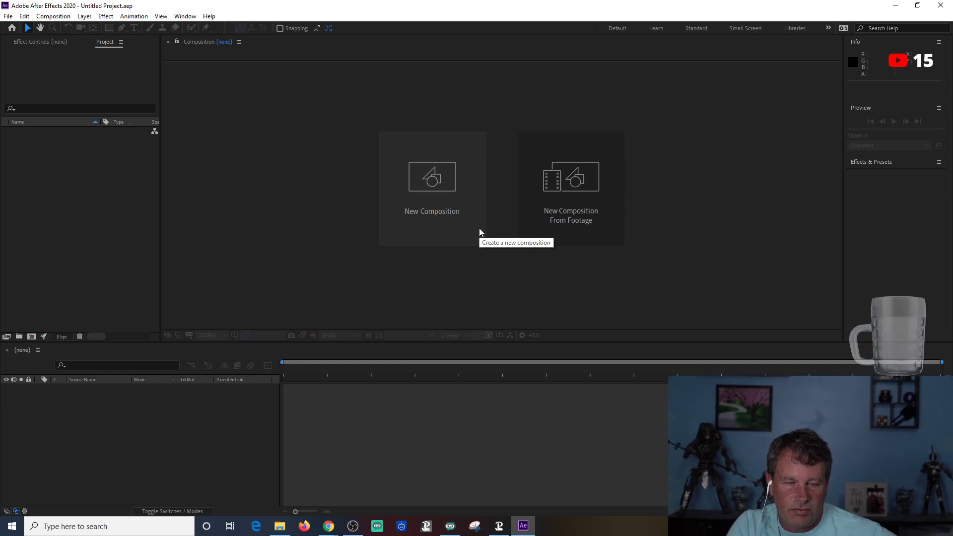
# Create a new 1920 × 1080 composition at 30 fps named Stinner wall with a duration of 0:00:03:00.
pyautogui.click(441, 187)
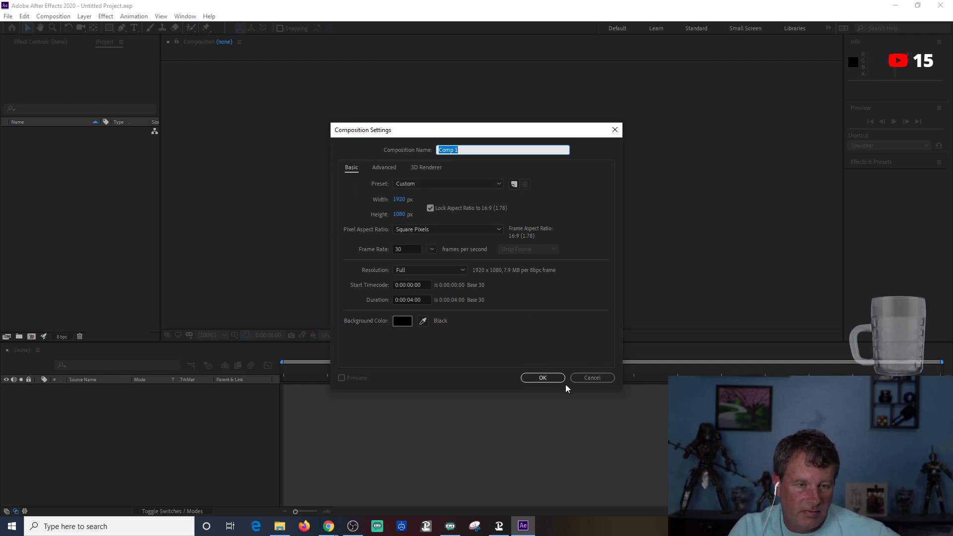
pyautogui.click(583, 378)
pyautogui.click(432, 196)
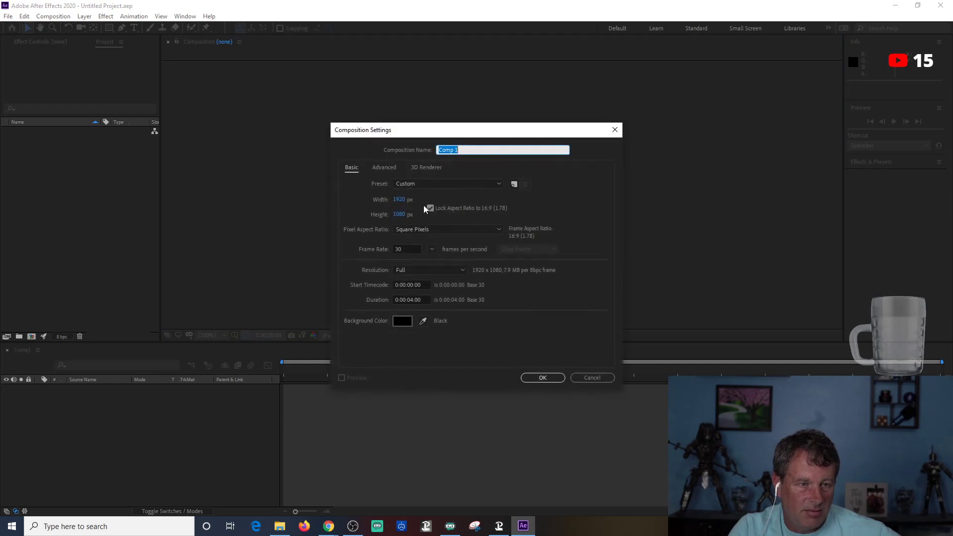
pyautogui.write('Stinner wall')
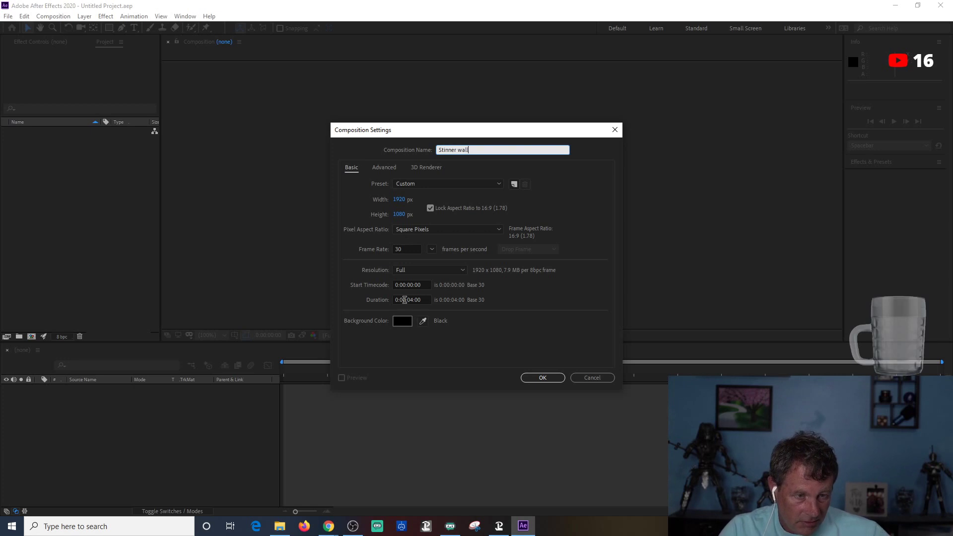
pyautogui.click(412, 300)
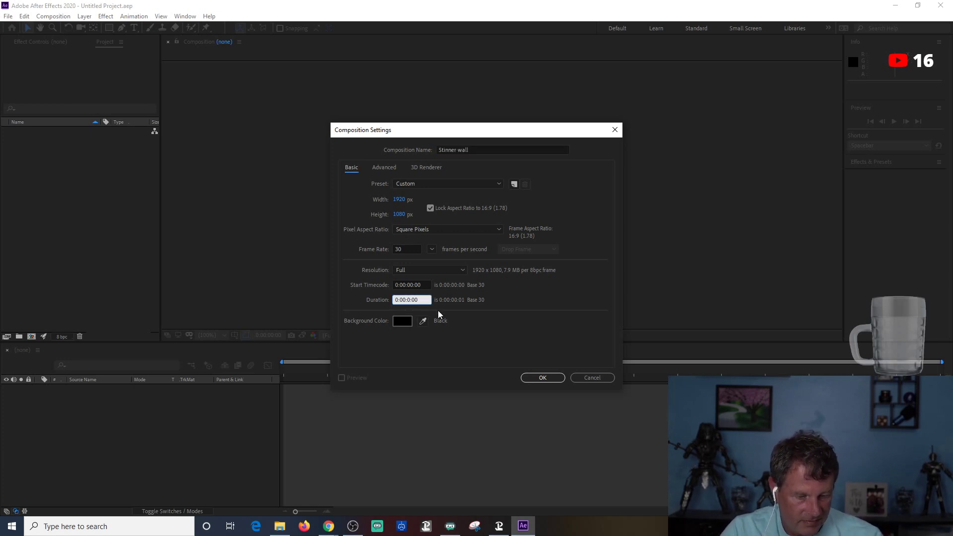
pyautogui.write('2')
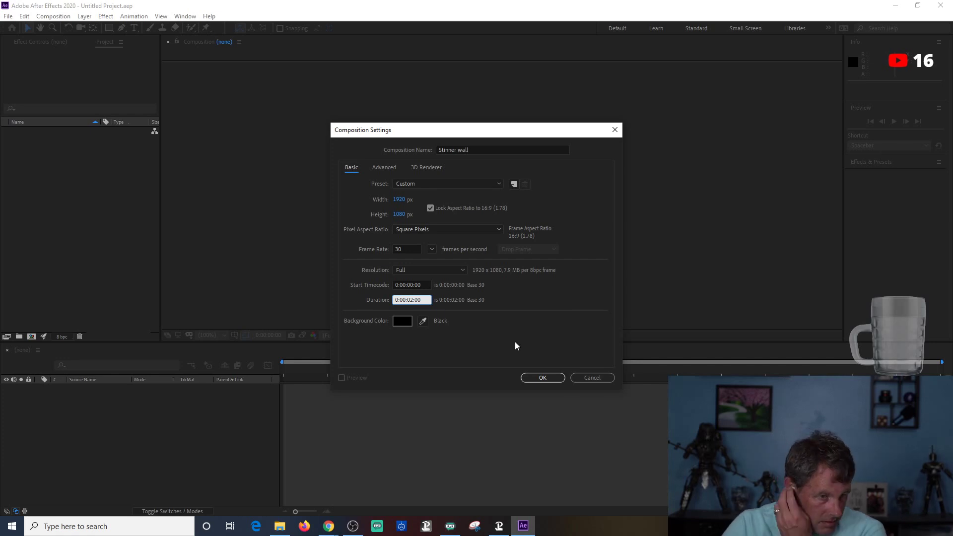
pyautogui.press('BackSpace')
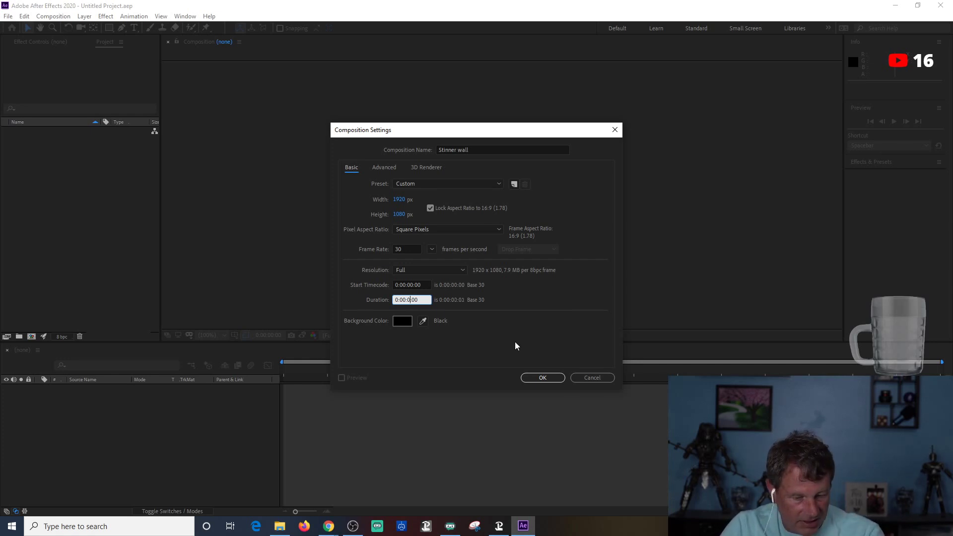
pyautogui.write('3')
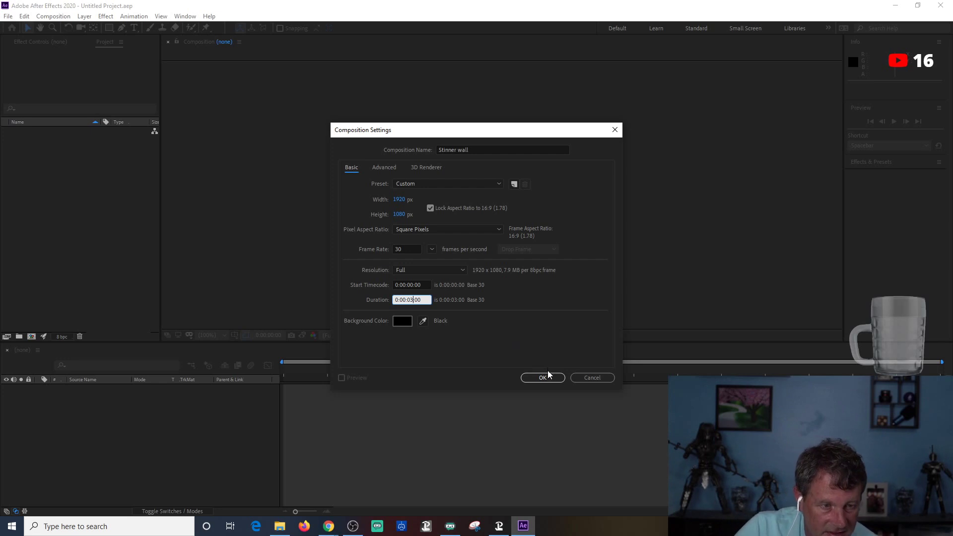
pyautogui.click(526, 378)
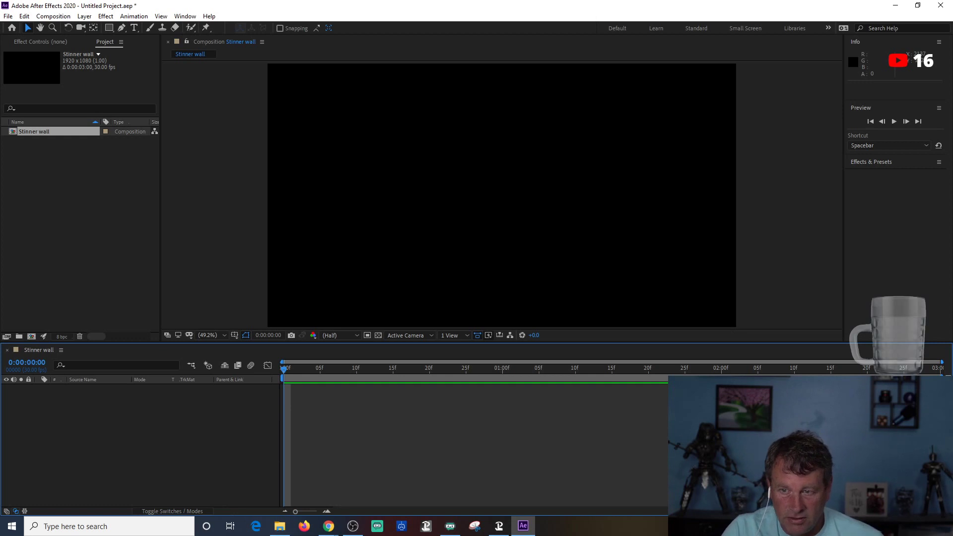
# Import stinger Wall.png into the project and add it as a layer to the Stinner wall composition.
pyautogui.press('super+e')
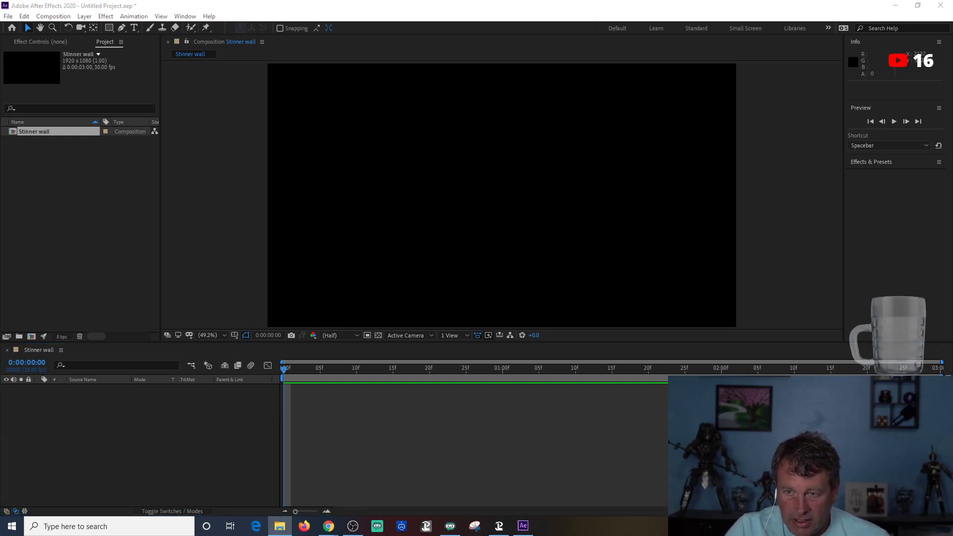
pyautogui.moveTo(304, 214); pyautogui.dragTo(109, 216)
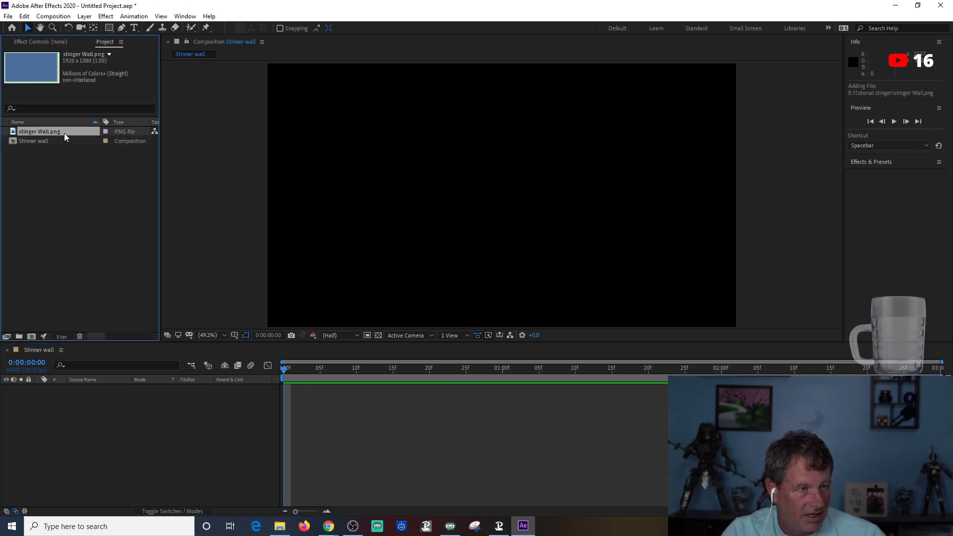
pyautogui.moveTo(64, 131); pyautogui.dragTo(91, 436)
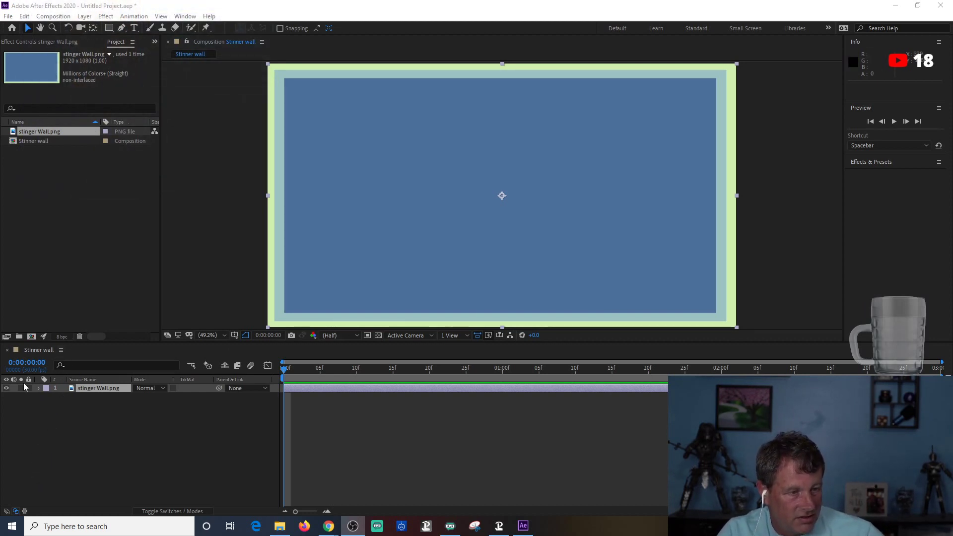
# Rotate the stinger Wall.png layer to 65° and unlink its scale, stretching it to 122 × 229% so blue fills the frame.
pyautogui.click(38, 388)
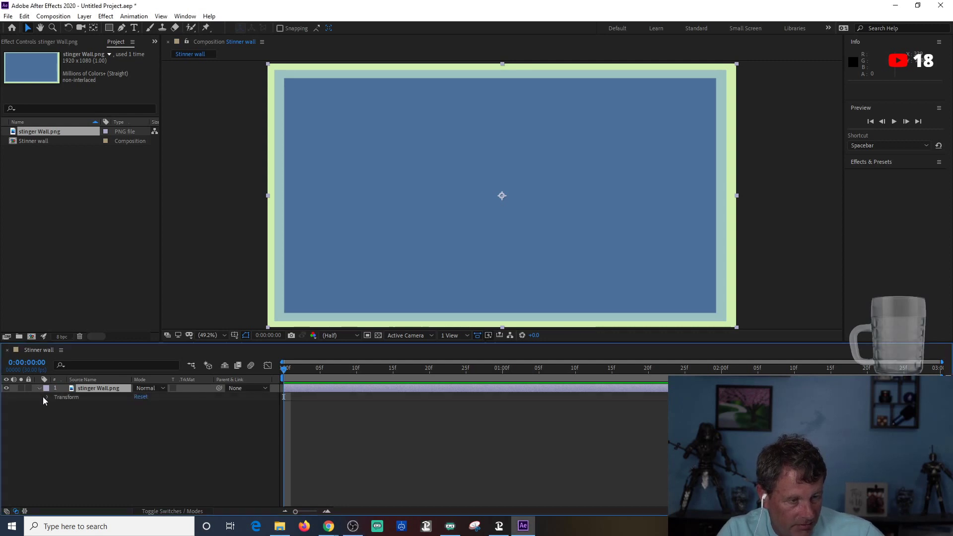
pyautogui.click(43, 397)
pyautogui.click(47, 397)
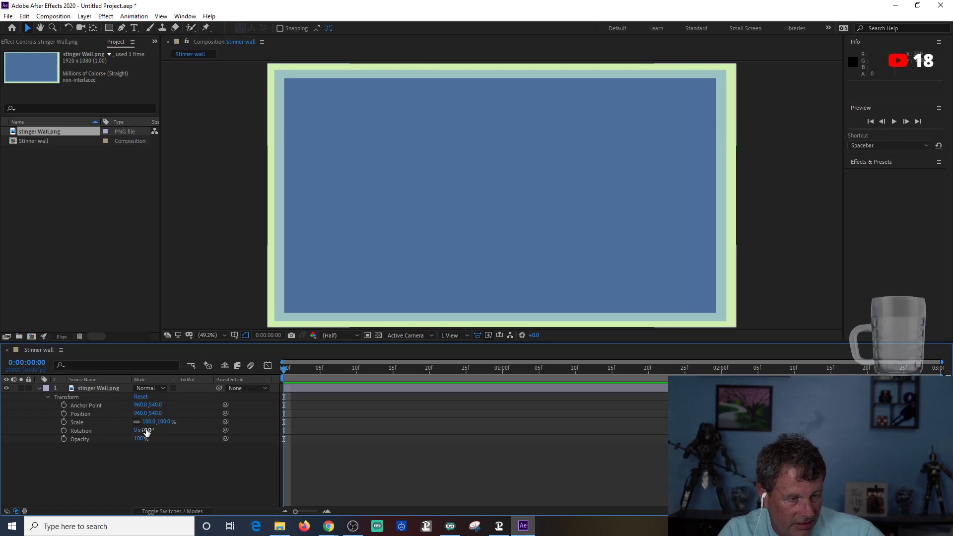
pyautogui.moveTo(145, 430); pyautogui.dragTo(173, 435)
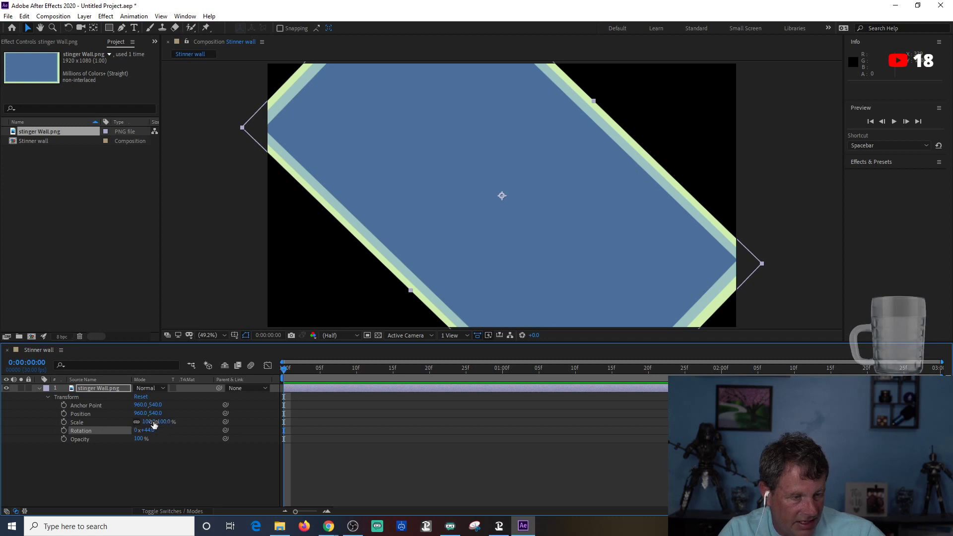
pyautogui.click(137, 422)
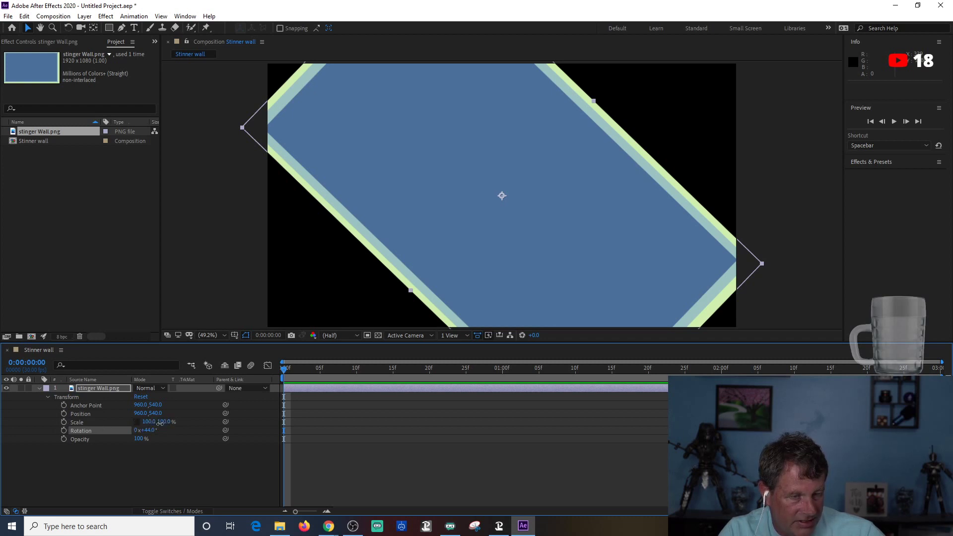
pyautogui.moveTo(163, 421); pyautogui.dragTo(191, 434)
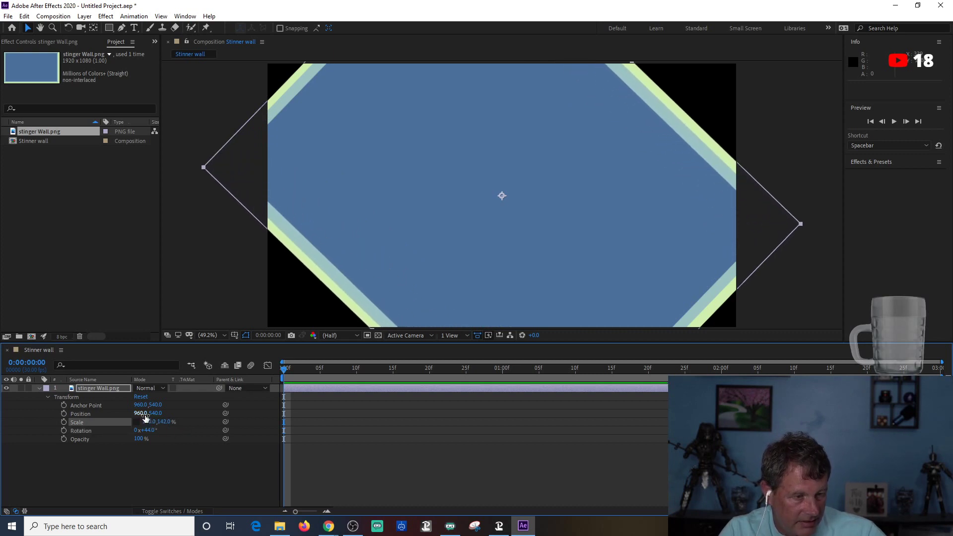
pyautogui.moveTo(147, 421); pyautogui.dragTo(219, 433)
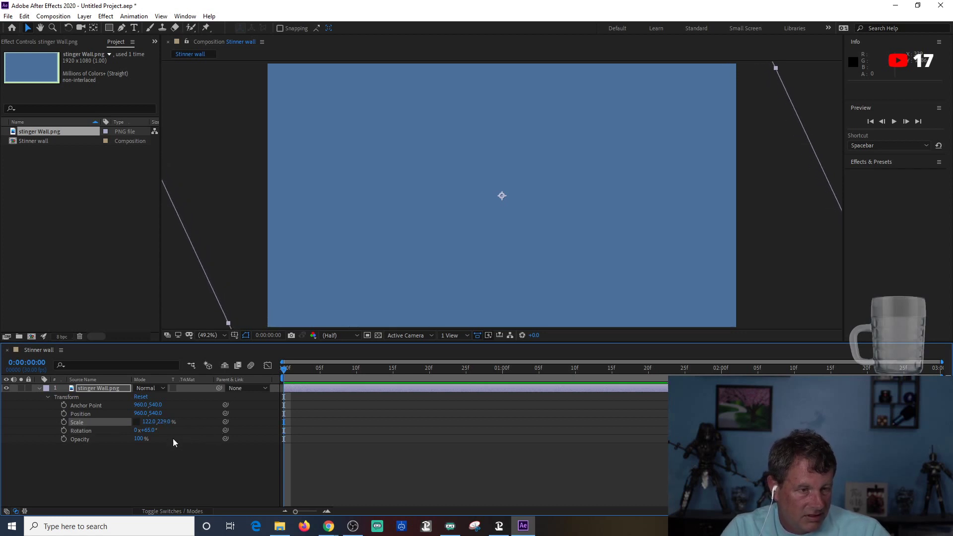
pyautogui.click(39, 388)
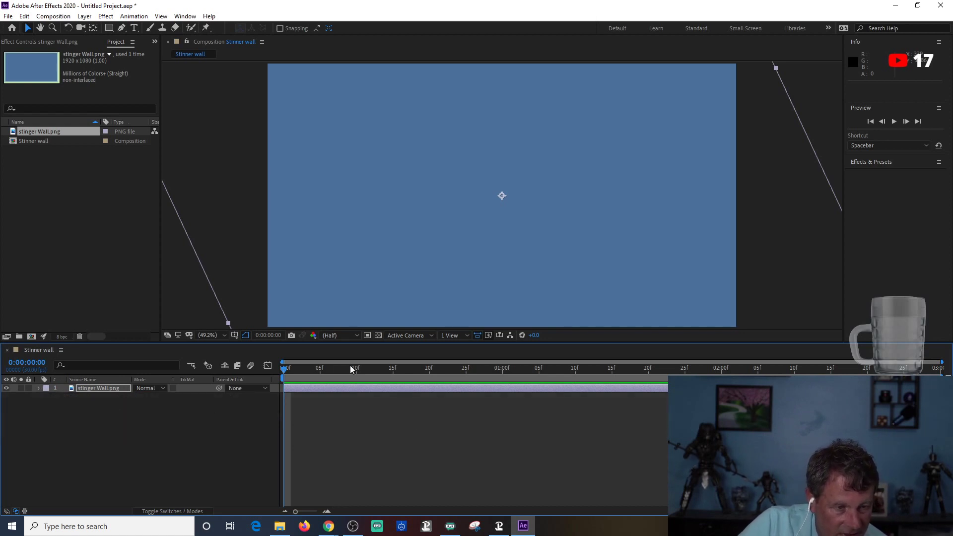
# Start position keyframing on the wall layer at 0:00:01:15 with the wall centred at 960, 540.
pyautogui.moveTo(284, 370); pyautogui.dragTo(613, 408)
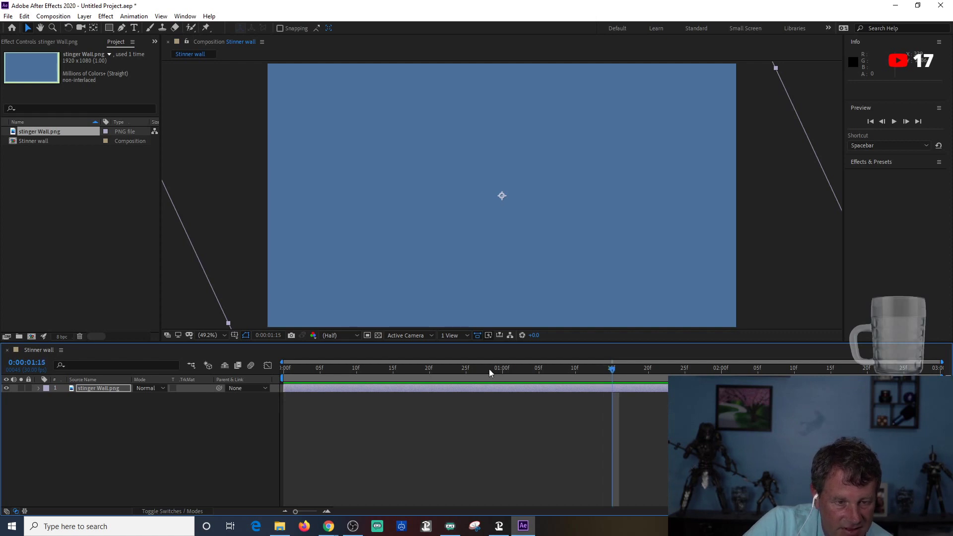
pyautogui.click(38, 387)
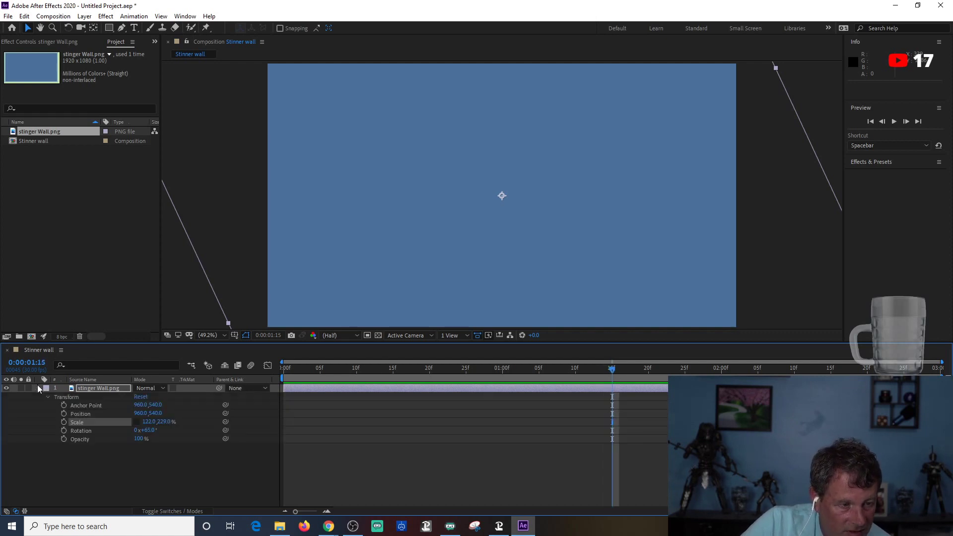
pyautogui.click(63, 413)
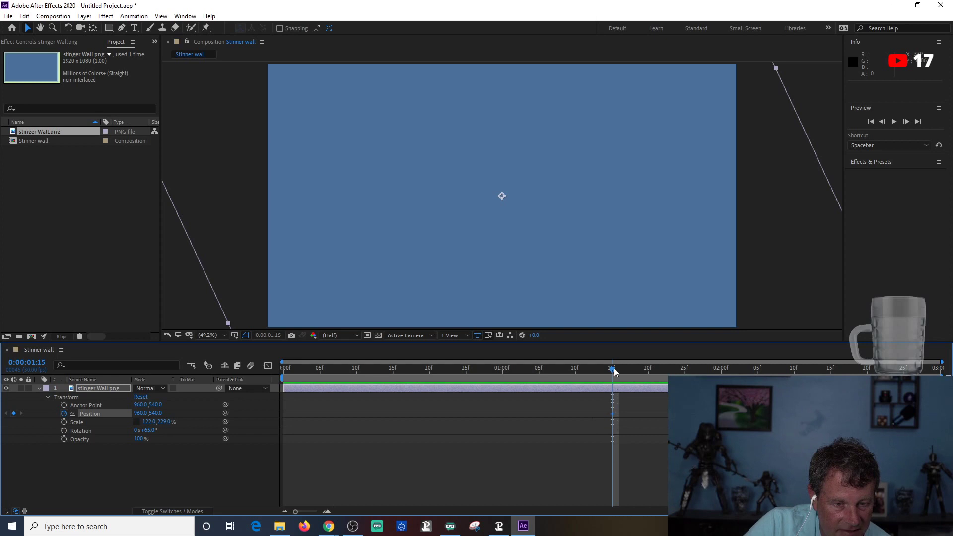
# Add a position keyframe at 0:00:00:00 with the wall completely off the frame's left side, at about -1667, 540.
pyautogui.moveTo(614, 371); pyautogui.dragTo(250, 375)
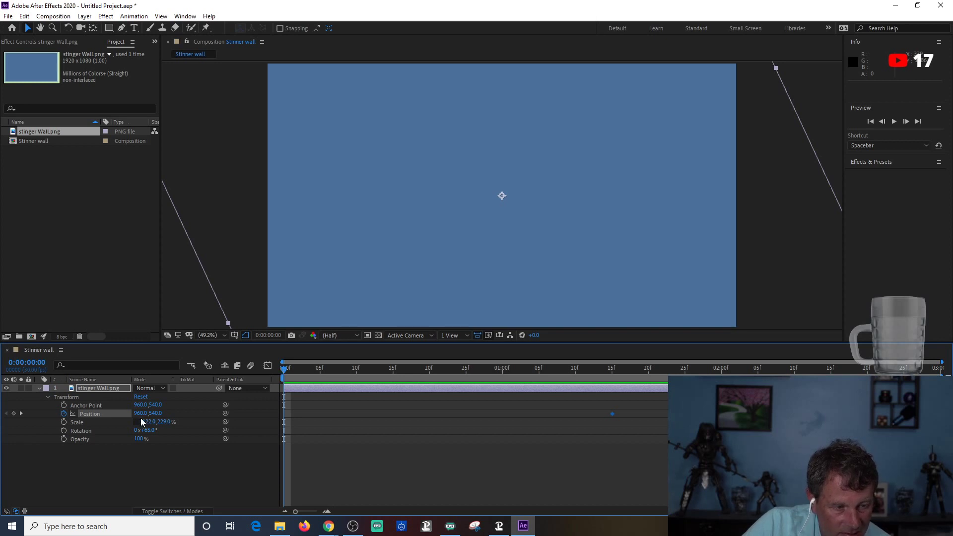
pyautogui.moveTo(140, 416); pyautogui.dragTo(52, 502)
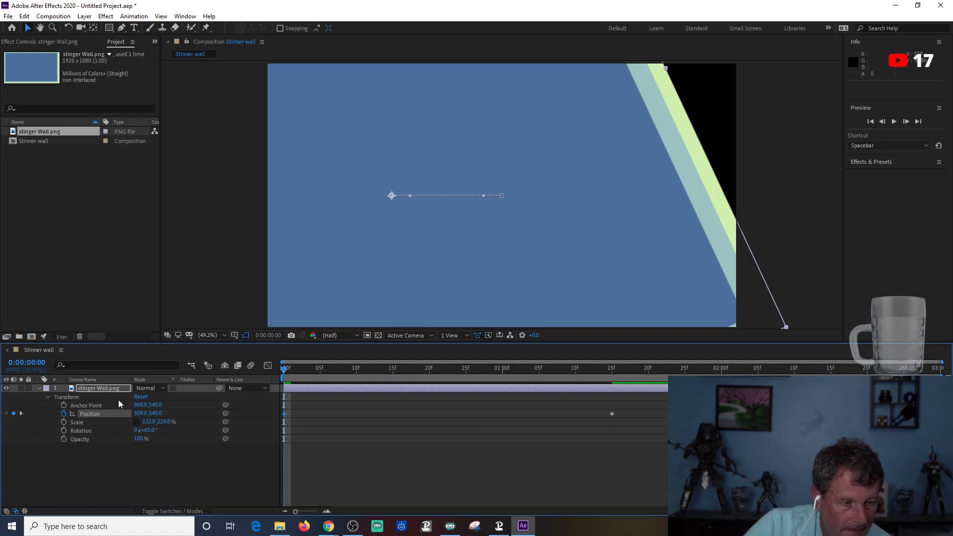
pyautogui.moveTo(535, 225); pyautogui.dragTo(3, 229)
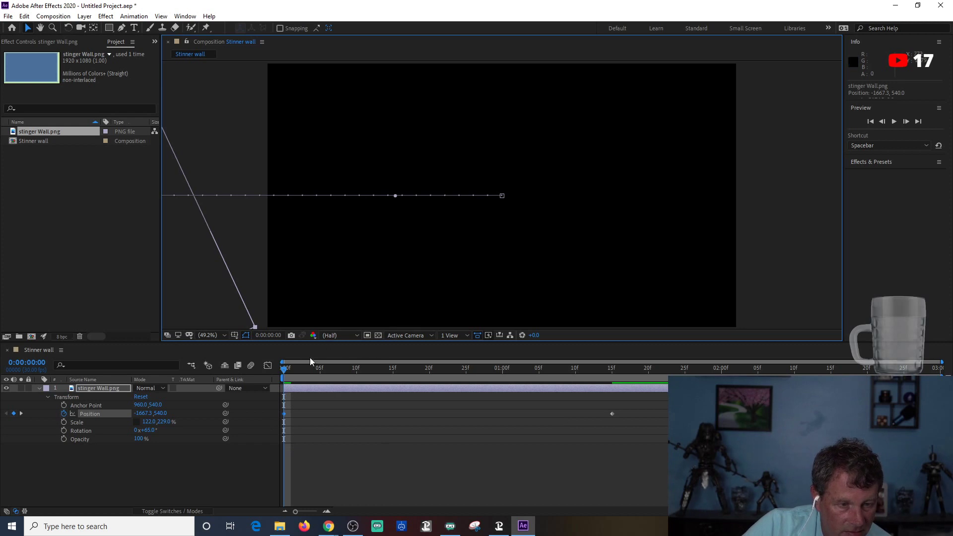
# Add a position keyframe at 0:00:02:29 with the wall completely off the frame's right side, at about 3621, 522.
pyautogui.moveTo(286, 369); pyautogui.dragTo(933, 370)
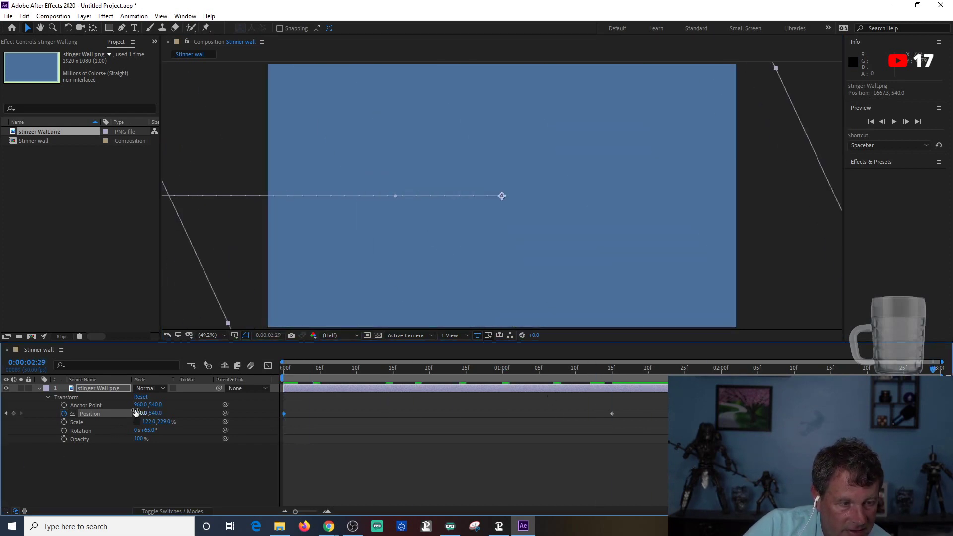
pyautogui.moveTo(136, 413); pyautogui.dragTo(898, 292)
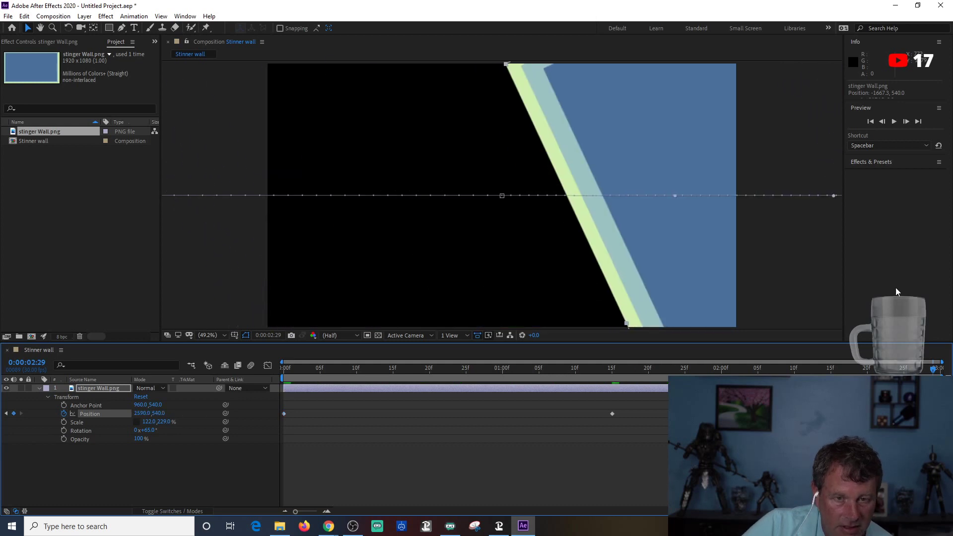
pyautogui.moveTo(683, 237); pyautogui.dragTo(937, 235)
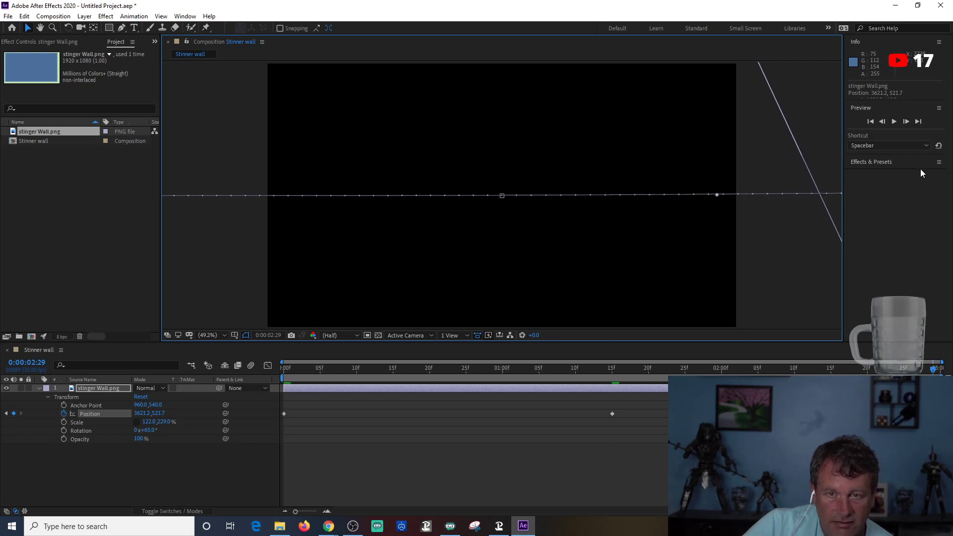
# Preview the wall sweep, adjust the layer's scale to 151 × 226% to hide its corner at the frame edge, and replay it.
pyautogui.click(893, 122)
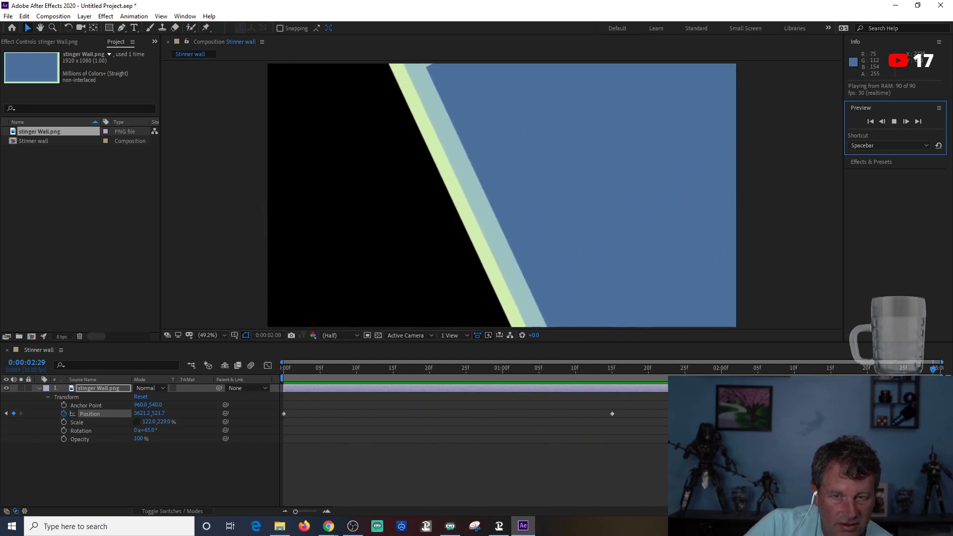
pyautogui.click(895, 122)
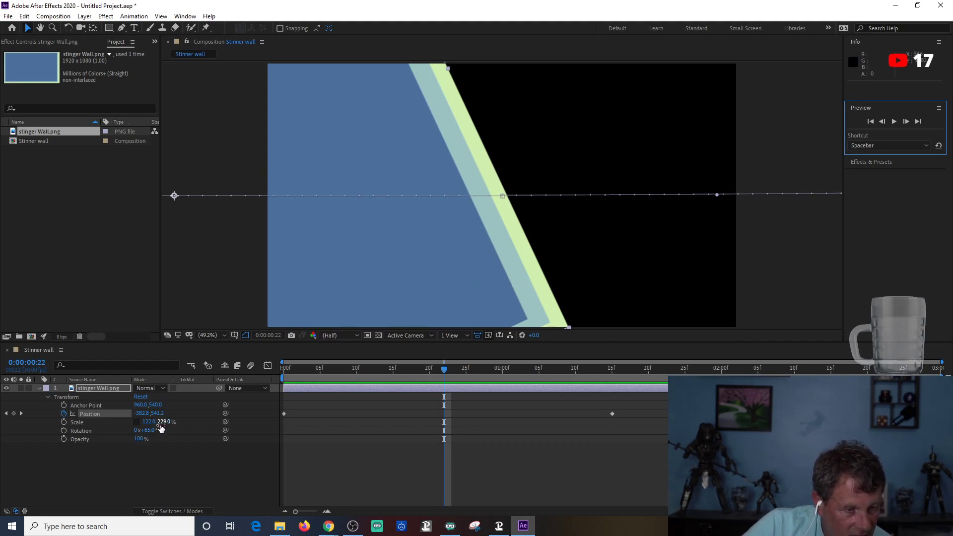
pyautogui.moveTo(163, 423)
pyautogui.mouseDown()
pyautogui.moveTo(149, 421)
pyautogui.moveTo(158, 423)
pyautogui.mouseUp()
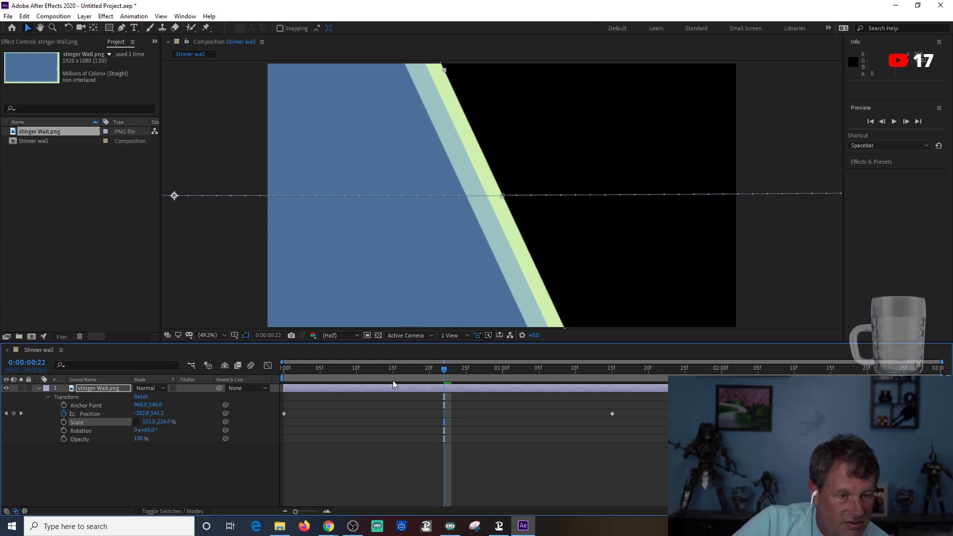
pyautogui.click(894, 121)
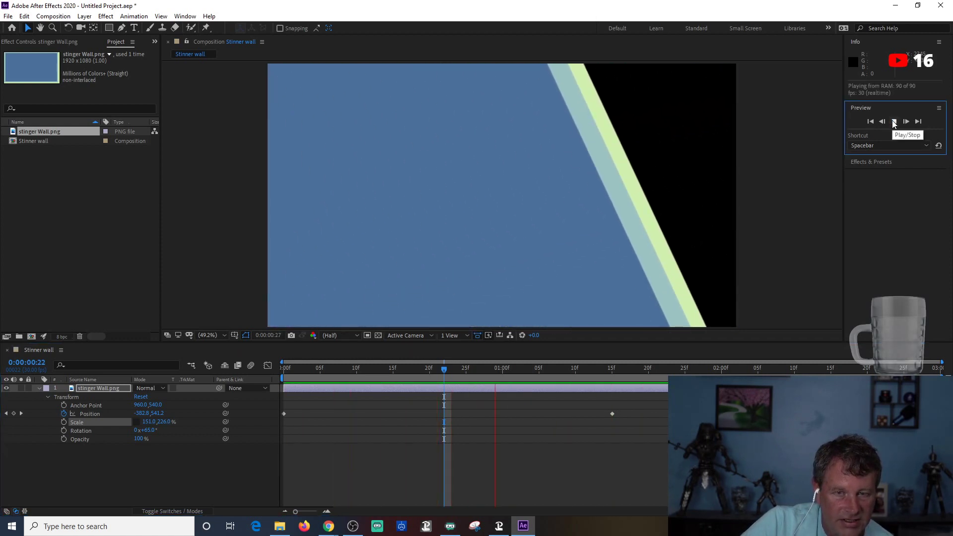
pyautogui.click(894, 121)
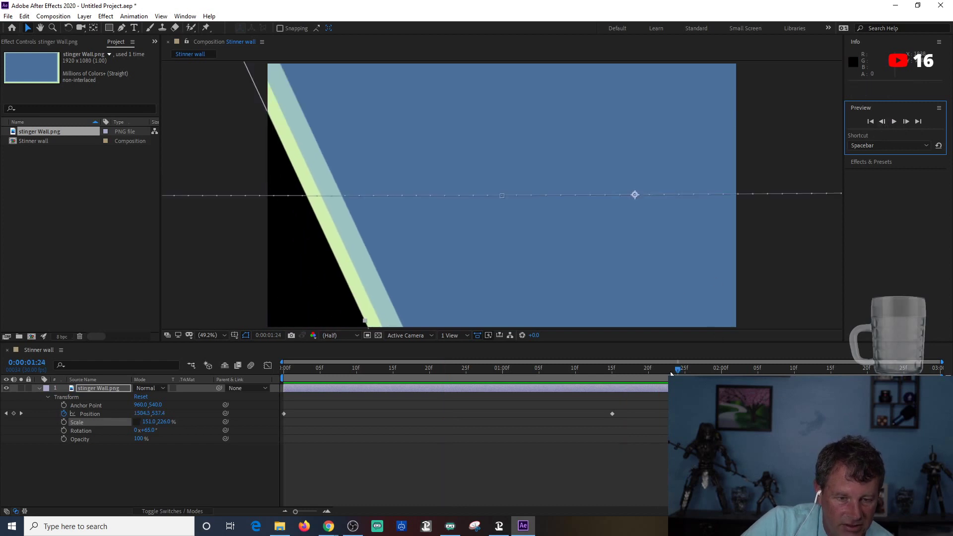
# Move the current time to 0:00:01:15, view Overlay.png and the pinpng trademark icon image, and close both images.
pyautogui.moveTo(678, 372); pyautogui.dragTo(612, 379)
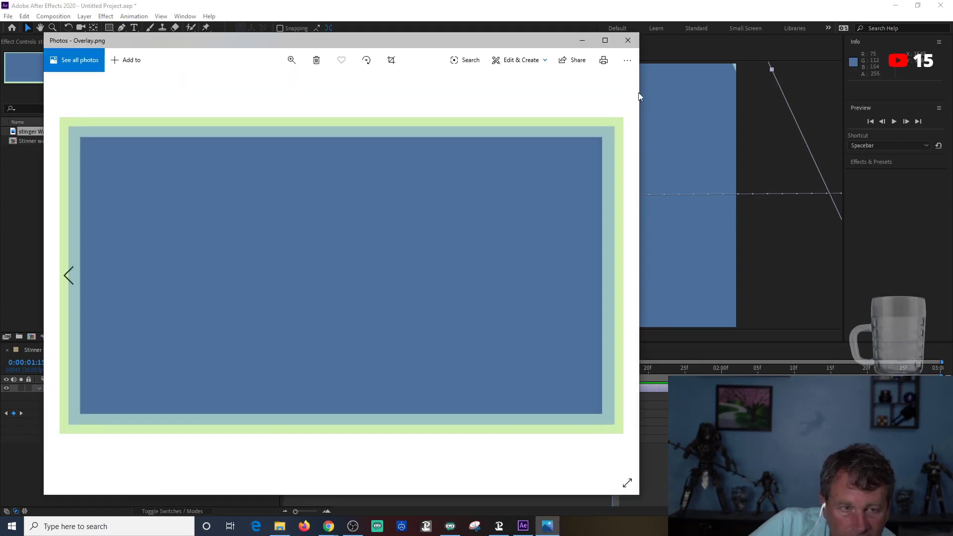
pyautogui.click(628, 40)
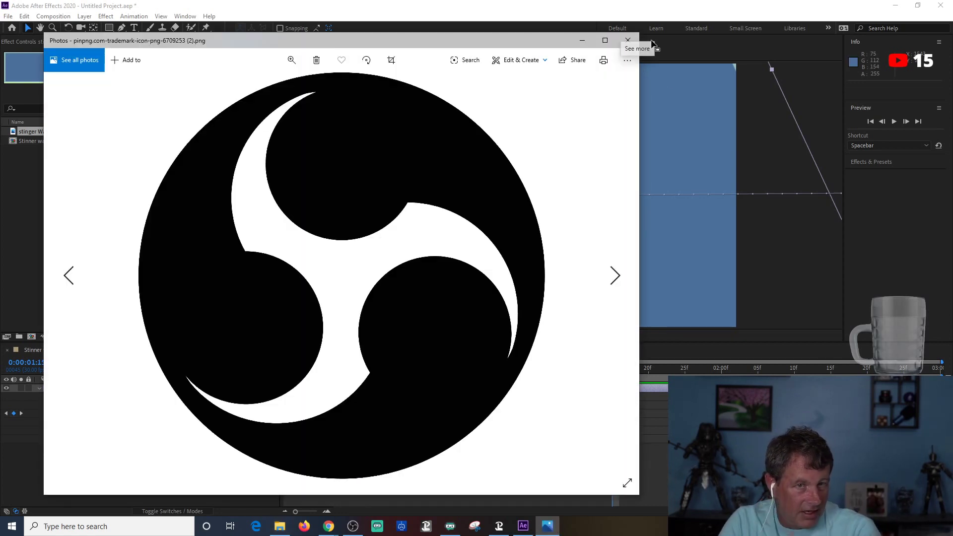
pyautogui.click(627, 41)
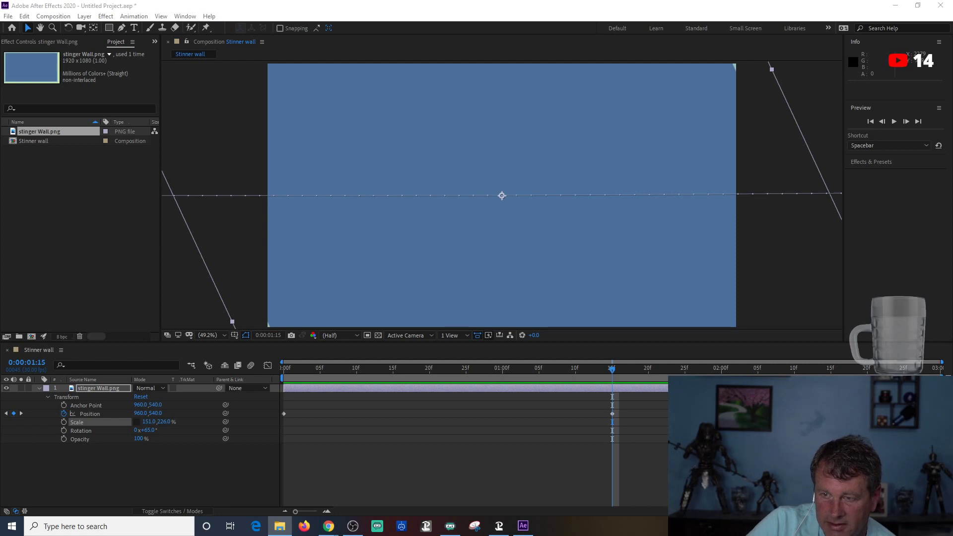
# Place the pinpng trademark icon image in the composition above the wall layer and scale it down to 53%.
pyautogui.moveTo(560, 208); pyautogui.dragTo(671, 261)
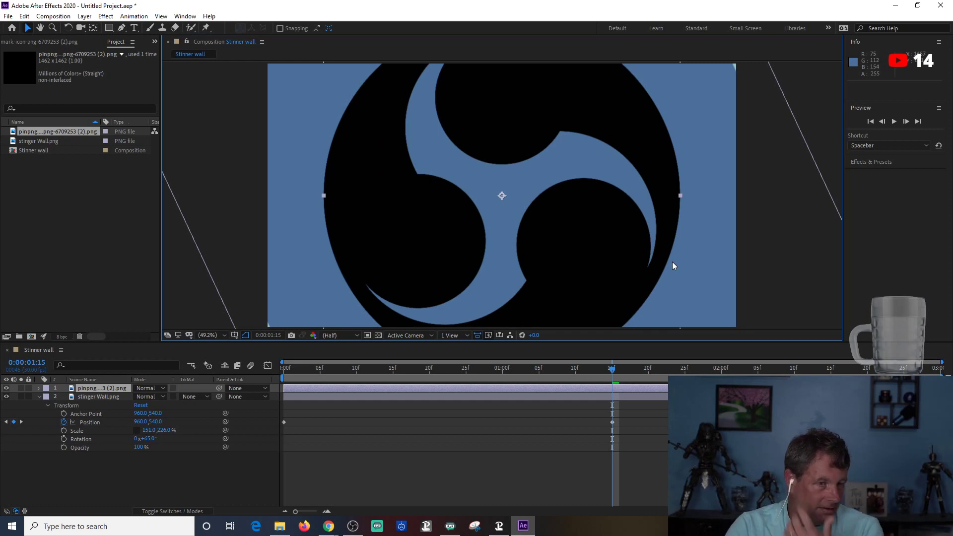
pyautogui.click(39, 395)
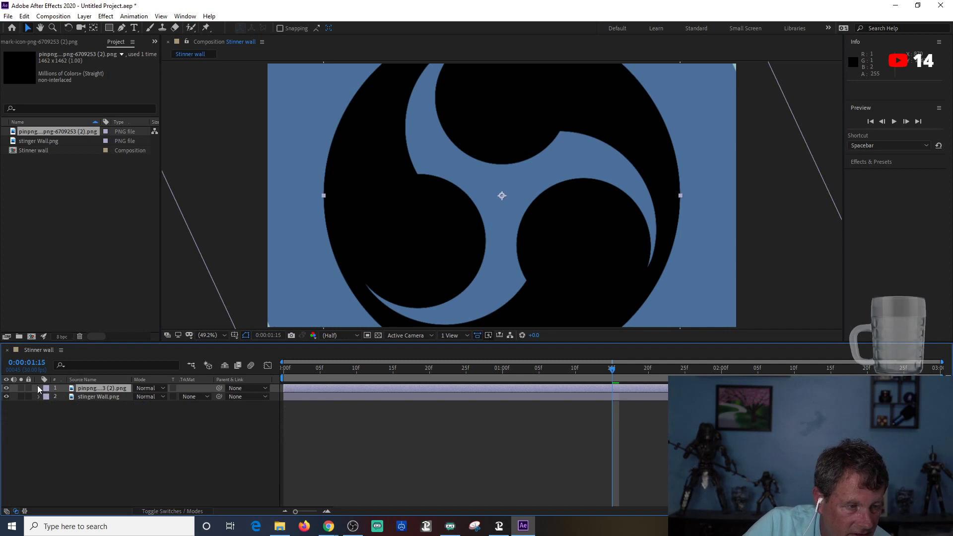
pyautogui.click(39, 388)
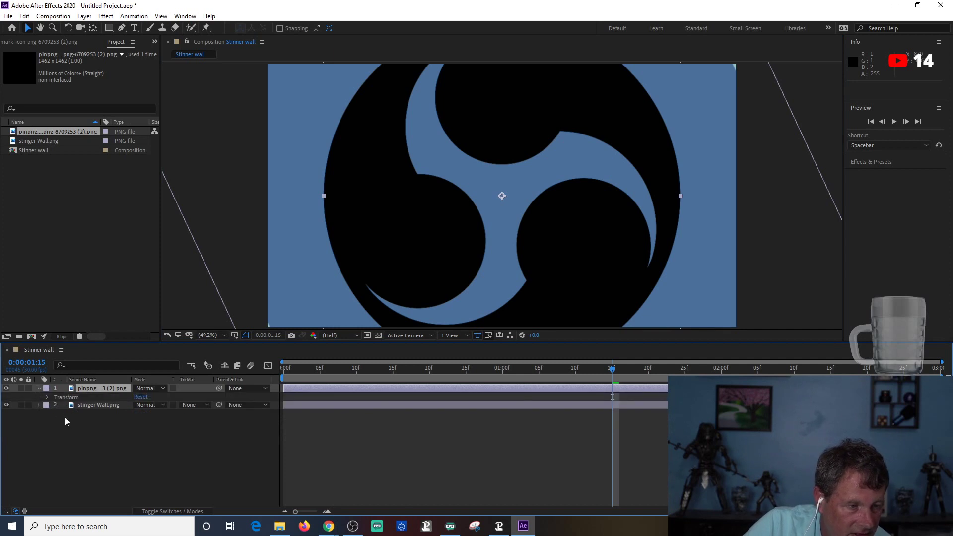
pyautogui.click(47, 397)
pyautogui.moveTo(148, 422); pyautogui.dragTo(134, 422)
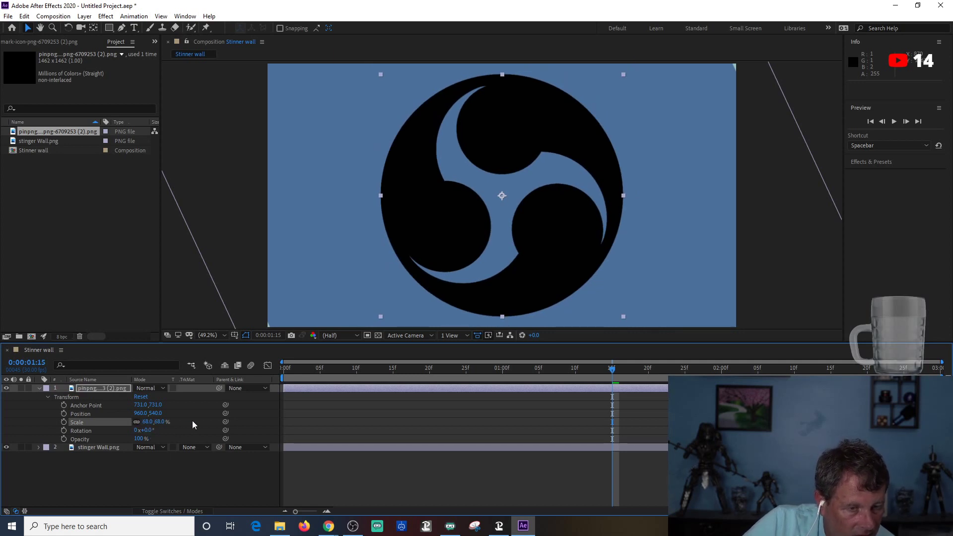
pyautogui.moveTo(145, 421); pyautogui.dragTo(138, 421)
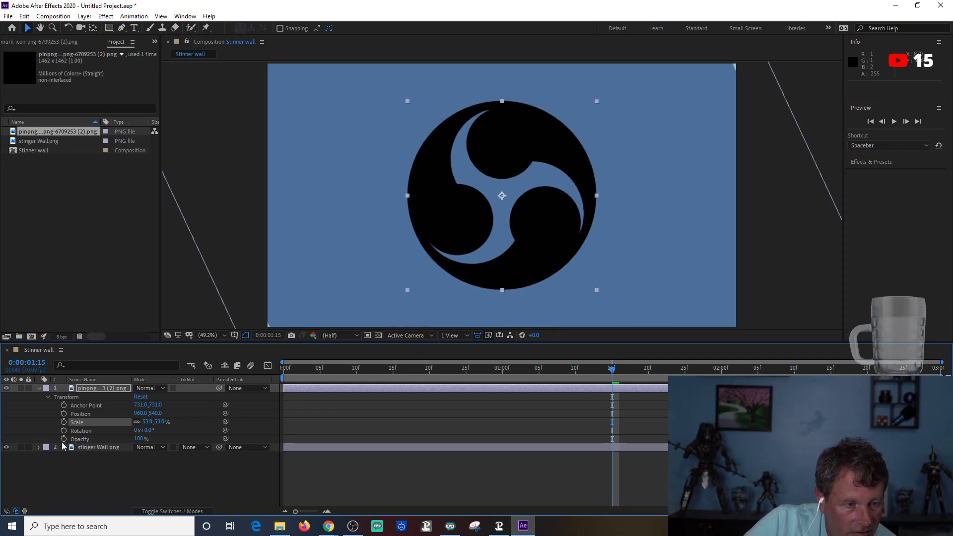
# Duplicate the stinger Wall.png layer, place the copy above the icon layer, and hide that copy.
pyautogui.click(88, 447)
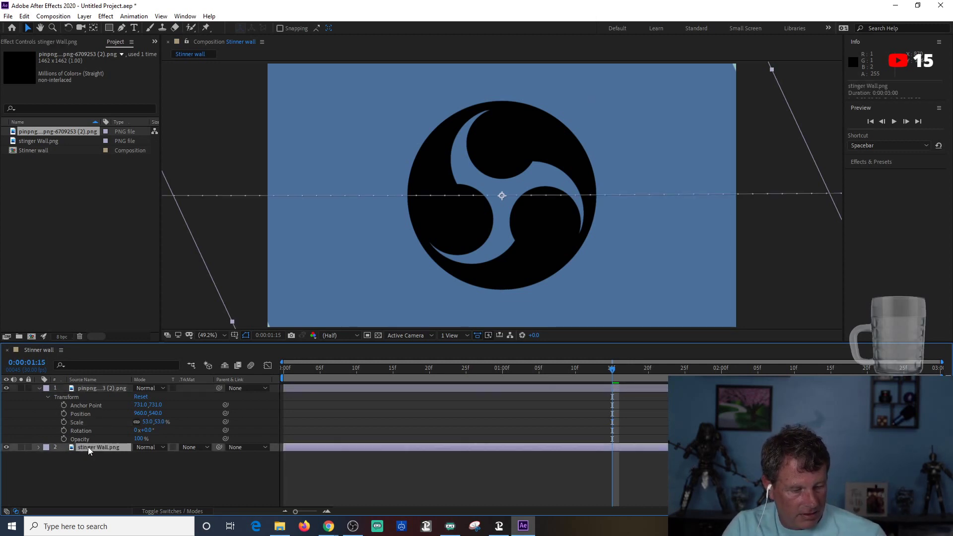
pyautogui.hotkey('ctrl', 'd')
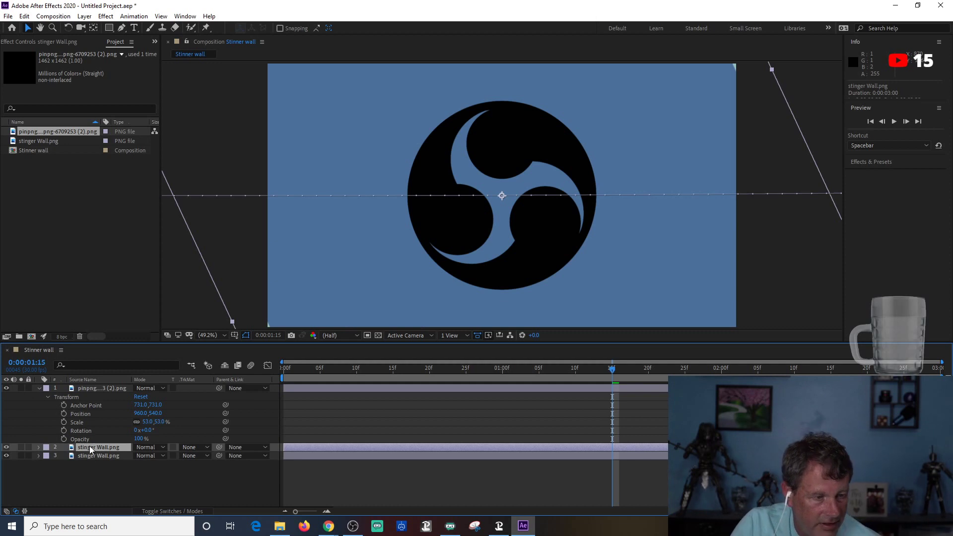
pyautogui.moveTo(88, 447); pyautogui.dragTo(88, 389)
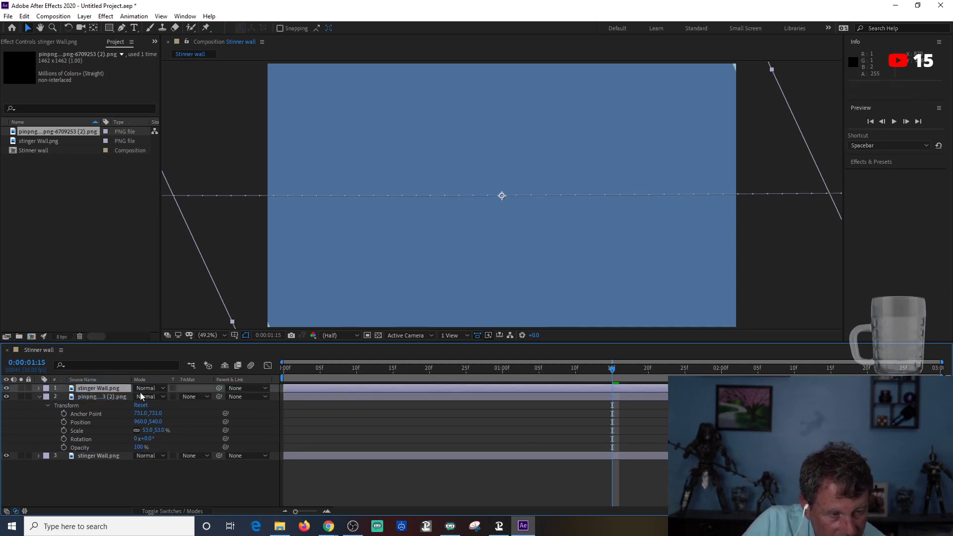
pyautogui.click(6, 389)
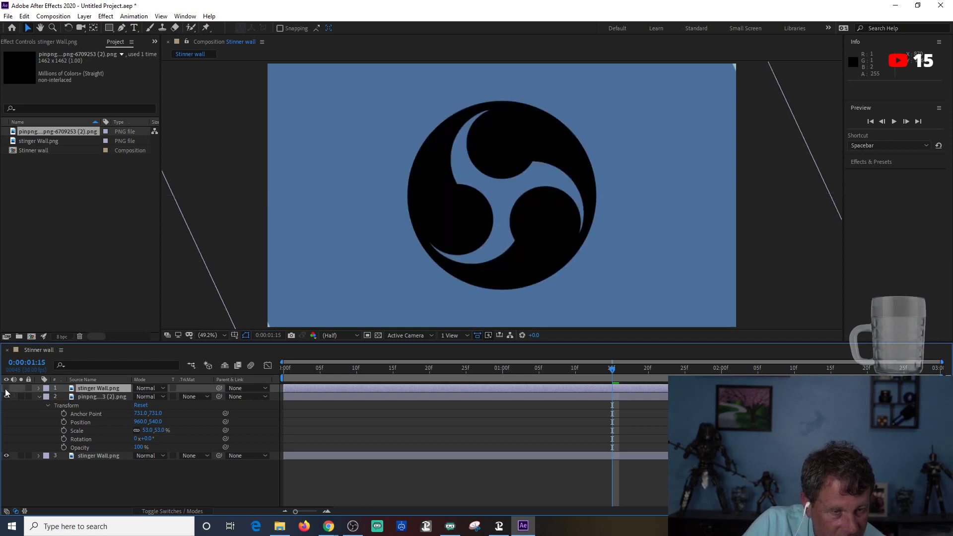
# Move the current time to 0:00:01:04 and apply a red Fill effect to the icon layer.
pyautogui.moveTo(612, 370); pyautogui.dragTo(532, 393)
pyautogui.click(543, 265)
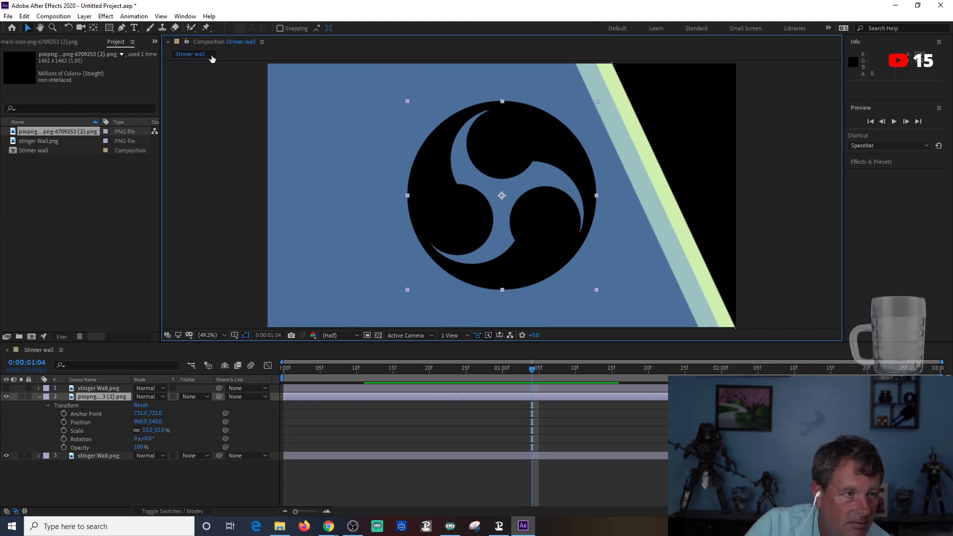
pyautogui.click(106, 16)
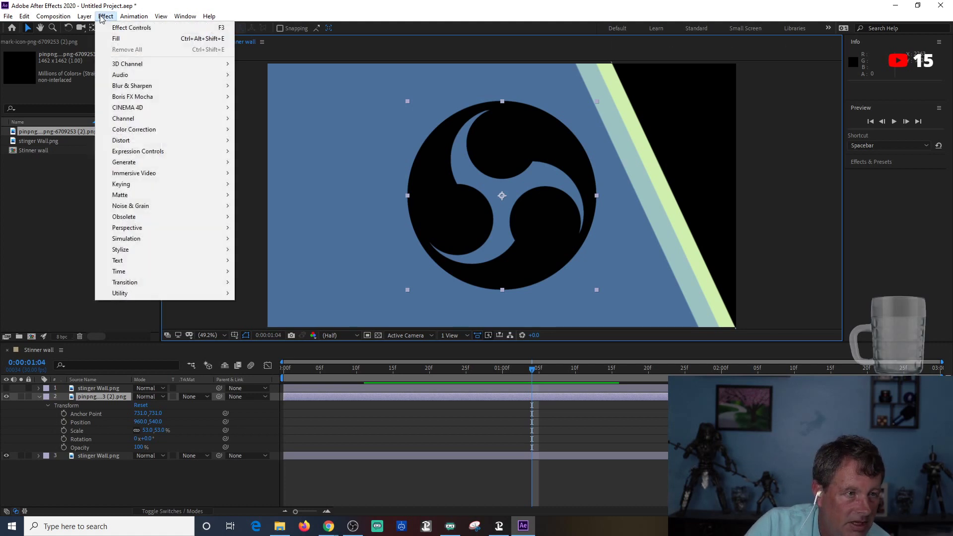
pyautogui.click(113, 39)
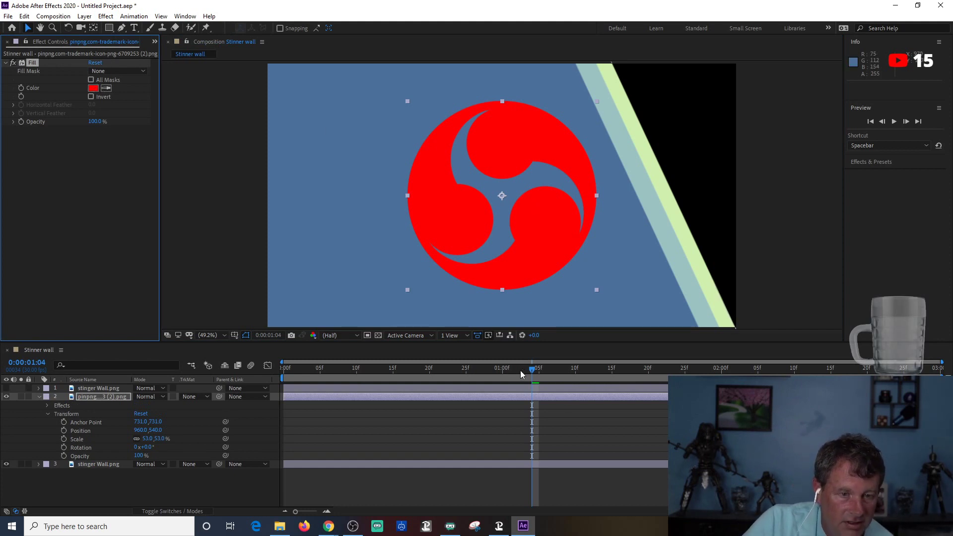
# Show the top wall copy and apply it as the icon layer's Alpha Matte, scrubbing the wall's edge across the icon.
pyautogui.moveTo(531, 370); pyautogui.dragTo(476, 386)
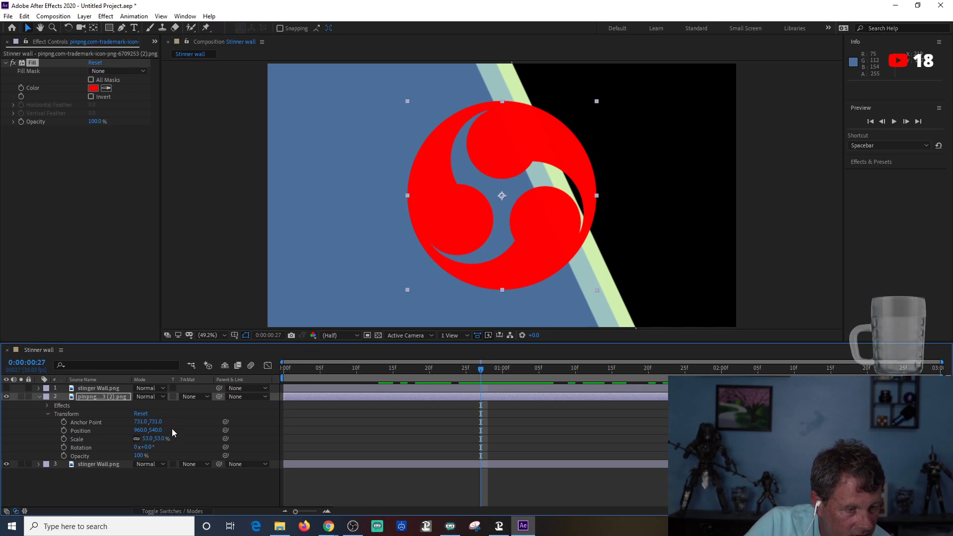
pyautogui.click(103, 388)
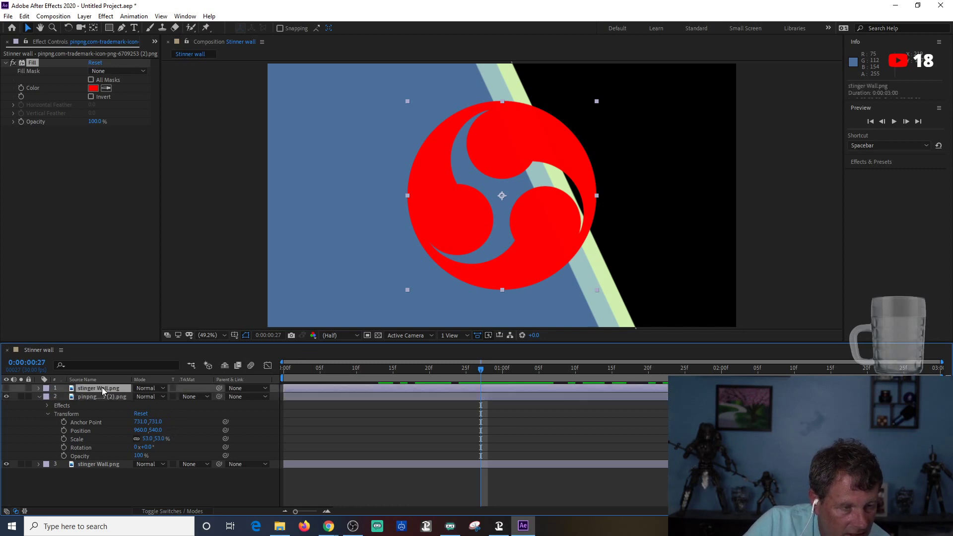
pyautogui.click(6, 388)
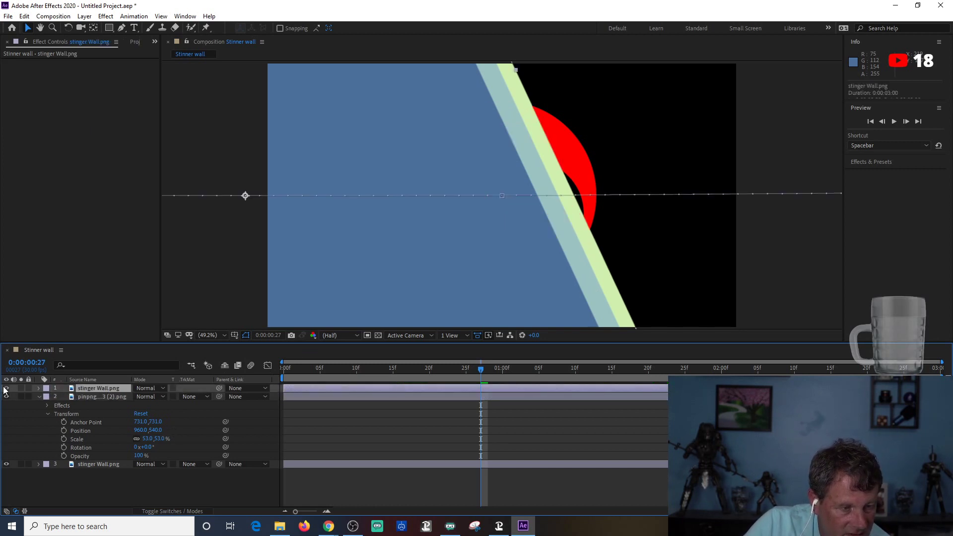
pyautogui.click(207, 396)
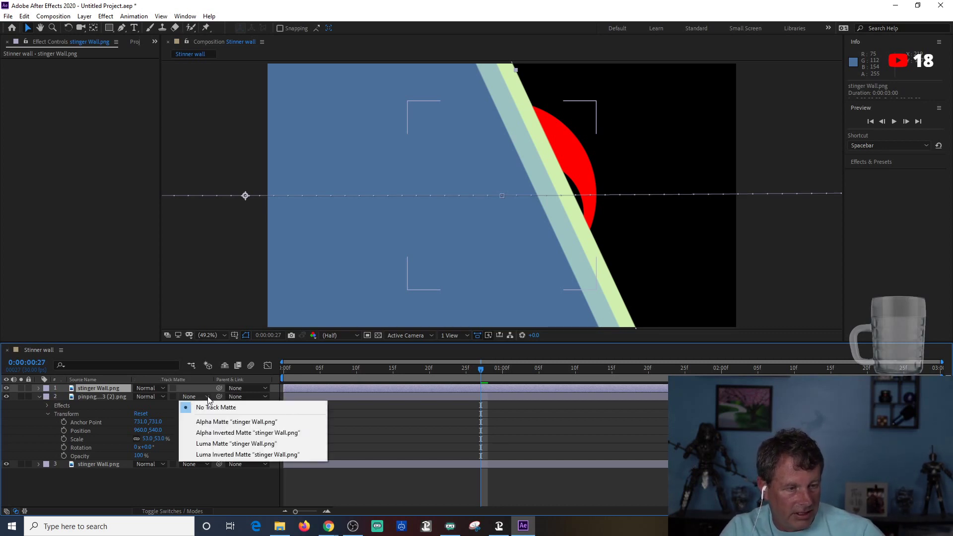
pyautogui.click(207, 423)
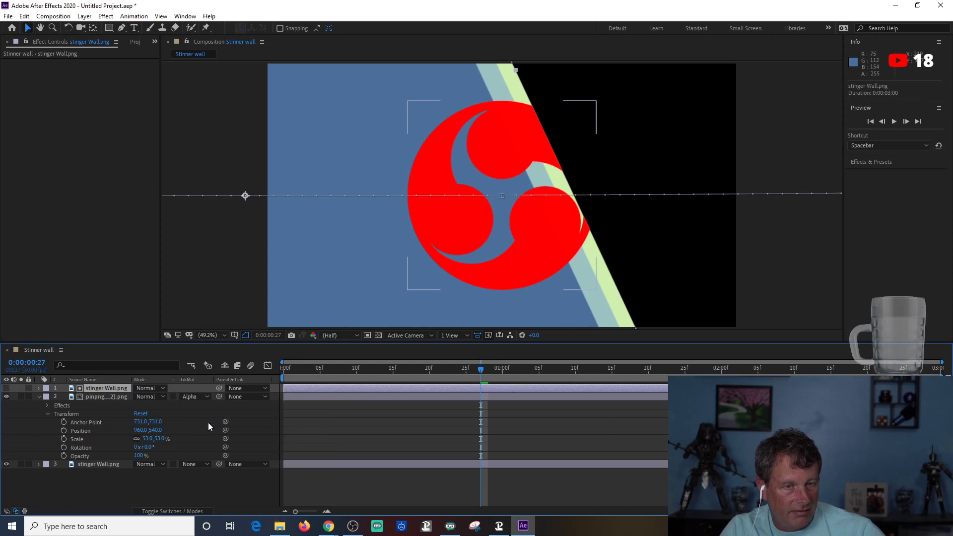
pyautogui.moveTo(482, 368); pyautogui.dragTo(535, 436)
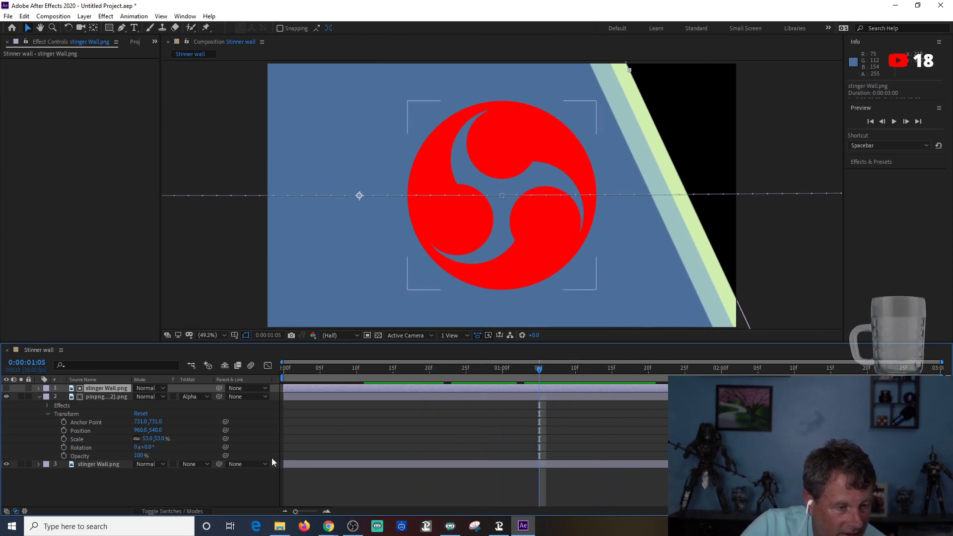
# Remove the Fill effect from the icon layer.
pyautogui.click(90, 397)
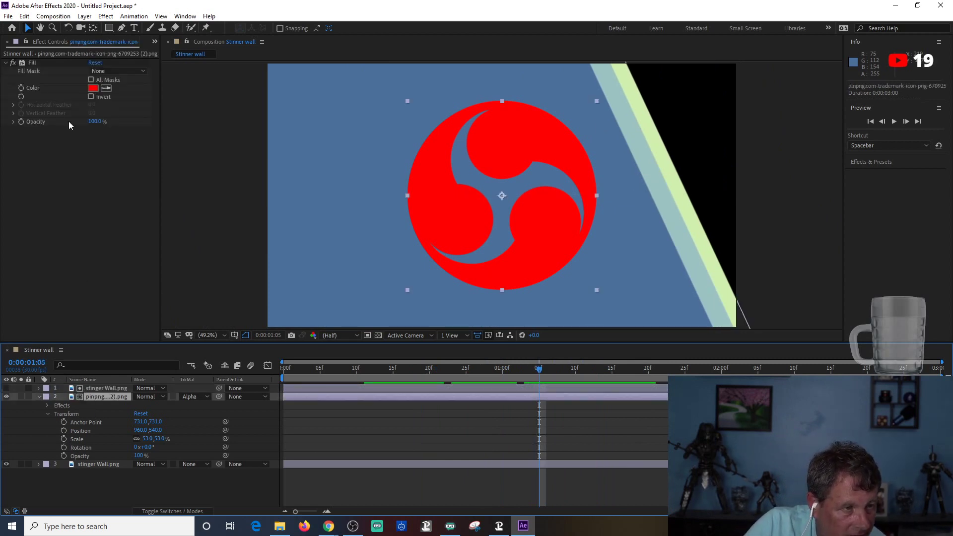
pyautogui.click(27, 62)
pyautogui.press('Delete')
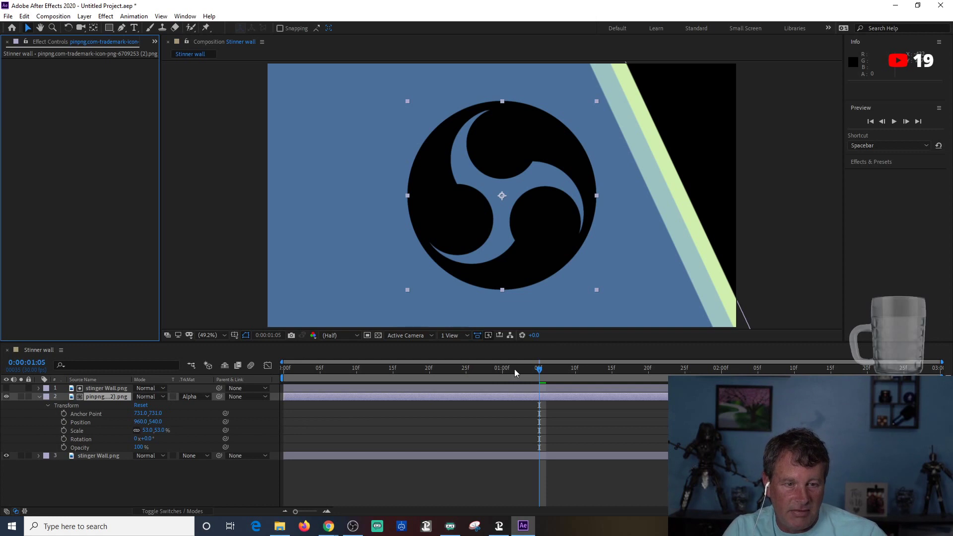
# Preview the matted icon as the wall sweeps across the frame, ending at 0:00:01:16.
pyautogui.moveTo(539, 369); pyautogui.dragTo(584, 370)
pyautogui.press('space')
pyautogui.press('space')
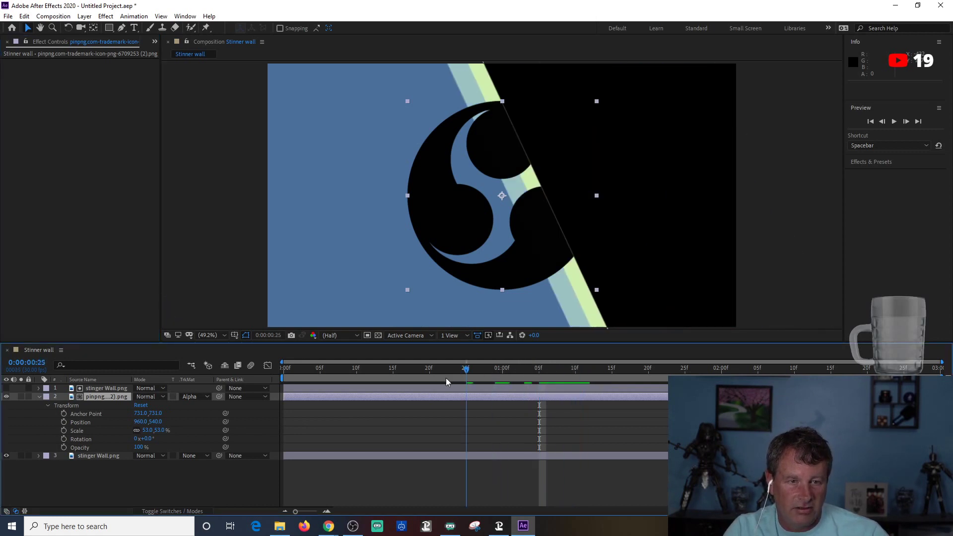
pyautogui.moveTo(778, 372); pyautogui.dragTo(616, 380)
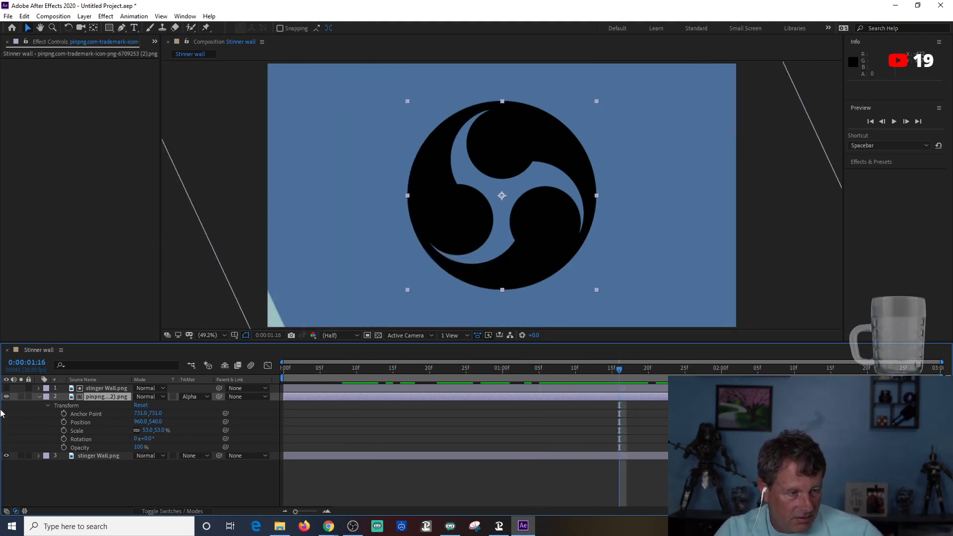
# Delete the top stinger Wall.png copy that serves as the icon's track matte.
pyautogui.click(38, 396)
pyautogui.click(112, 389)
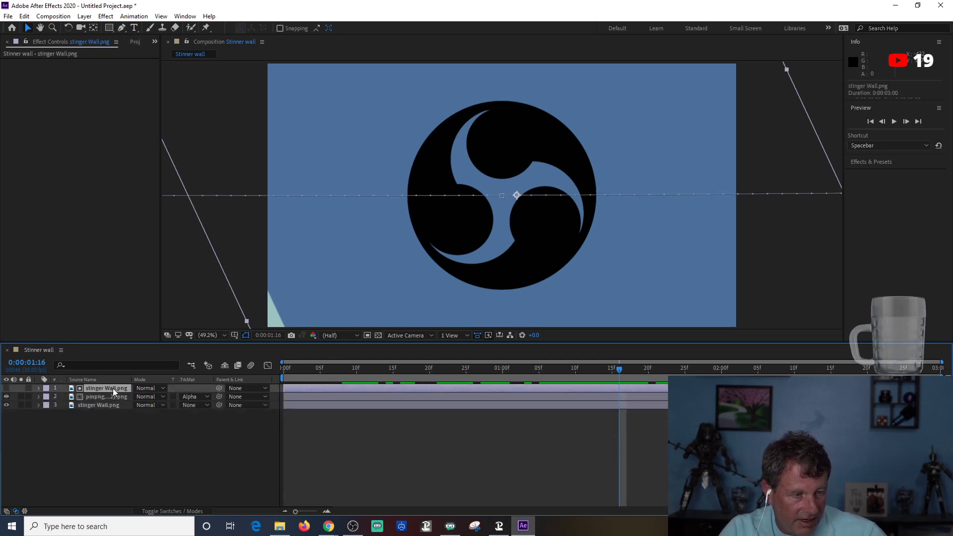
pyautogui.press('Delete')
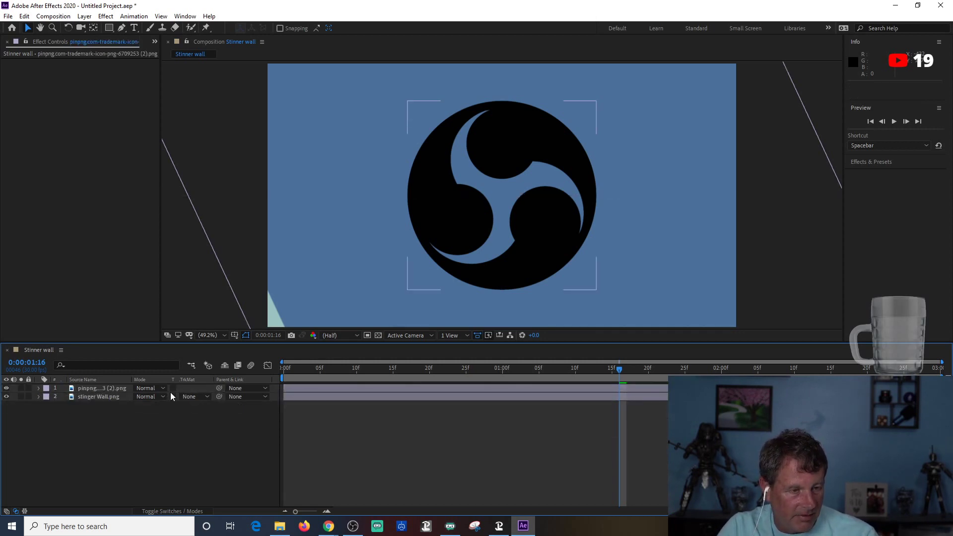
pyautogui.click(168, 398)
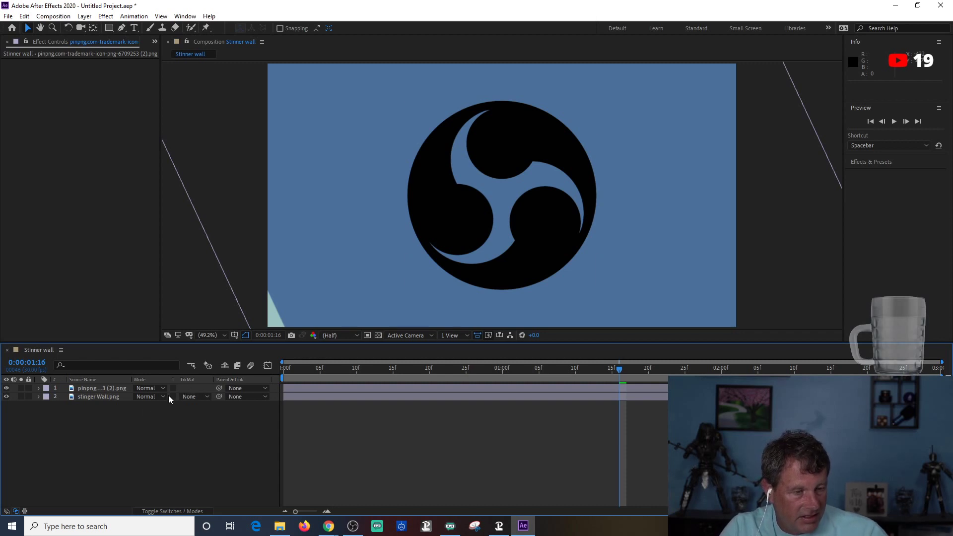
# Move the wall's centred position keyframe to 0:00:01:10 and place a copy of it at 0:00:01:20.
pyautogui.click(39, 397)
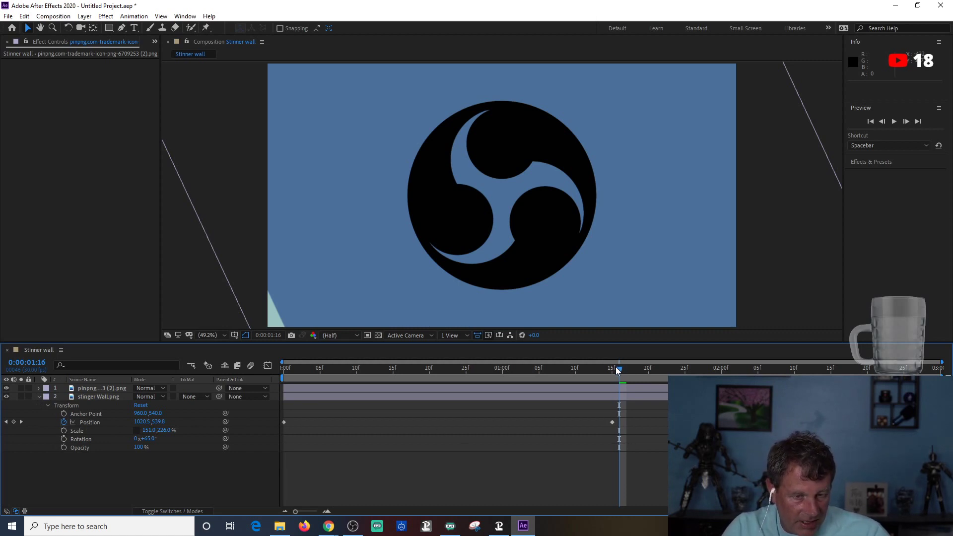
pyautogui.moveTo(611, 423); pyautogui.dragTo(574, 421)
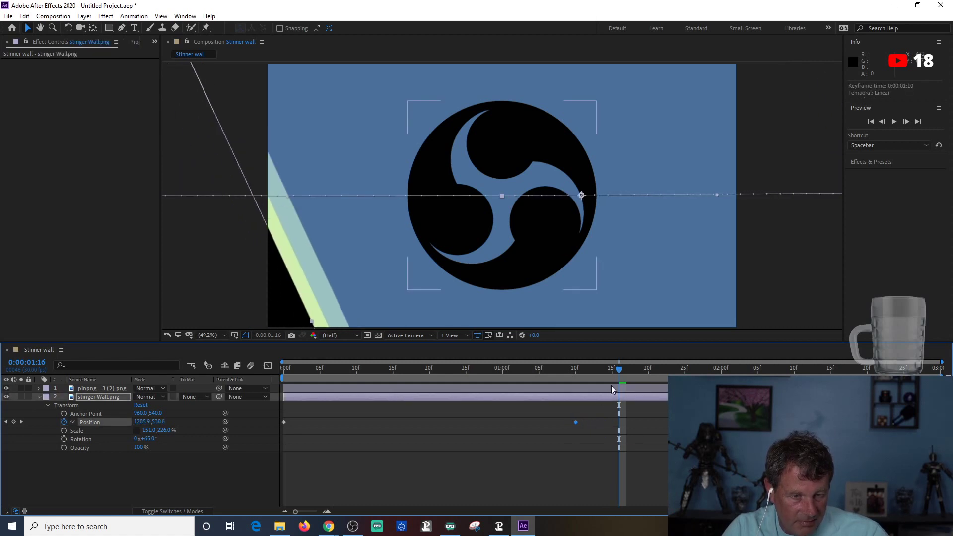
pyautogui.moveTo(575, 423)
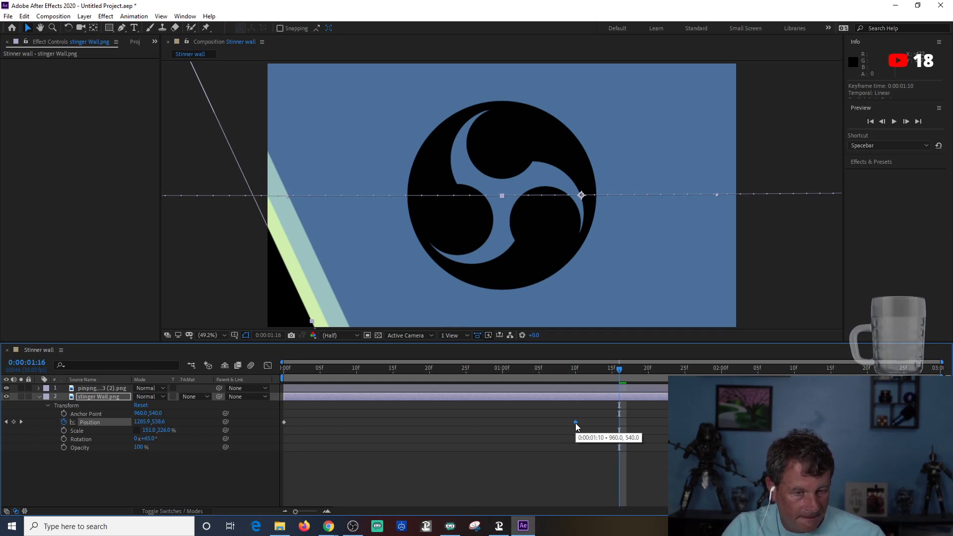
pyautogui.hotkey('ctrl', 'c')
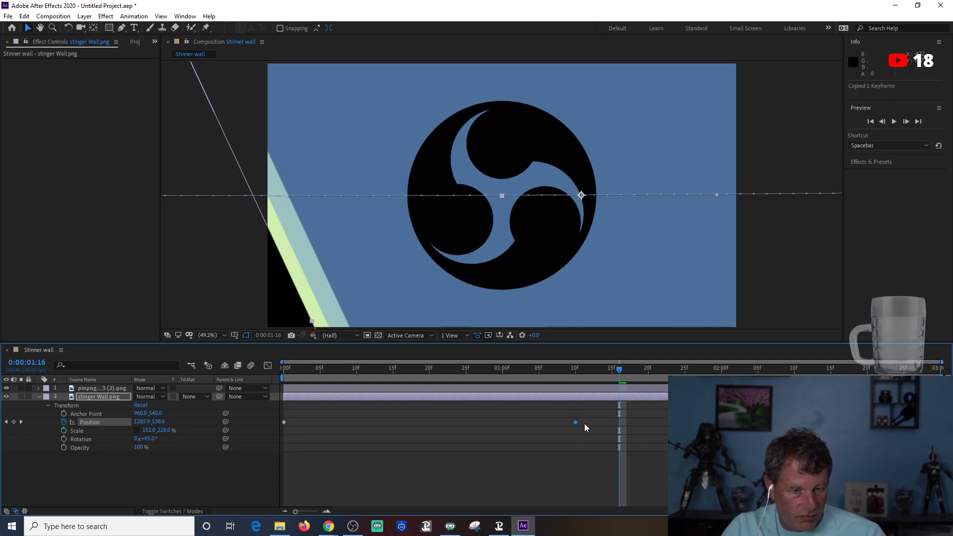
pyautogui.hotkey('ctrl', 'v')
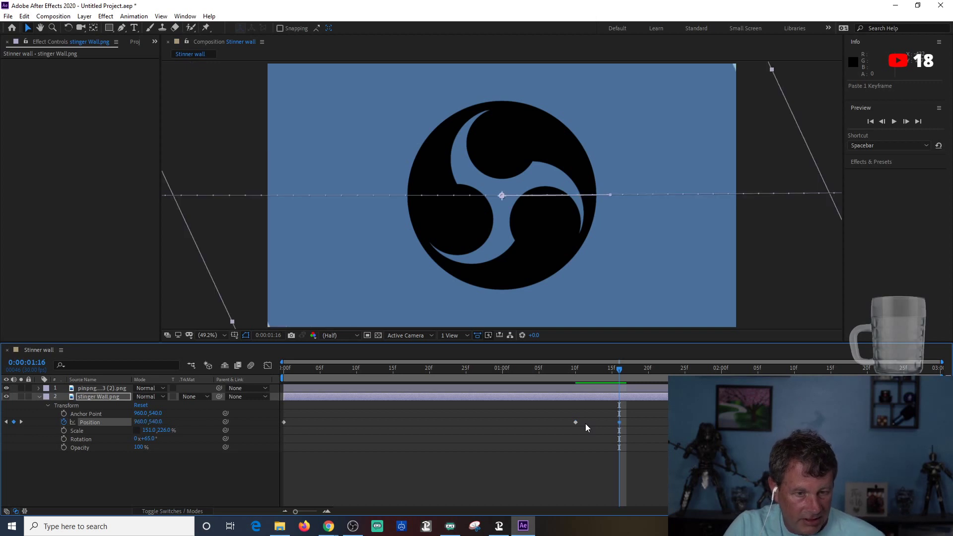
pyautogui.click(576, 422)
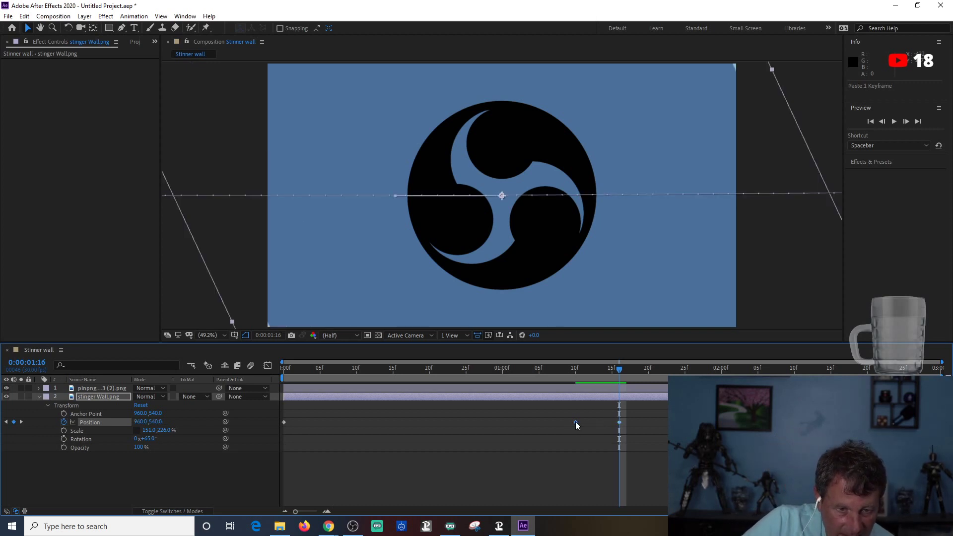
pyautogui.moveTo(619, 422); pyautogui.dragTo(650, 422)
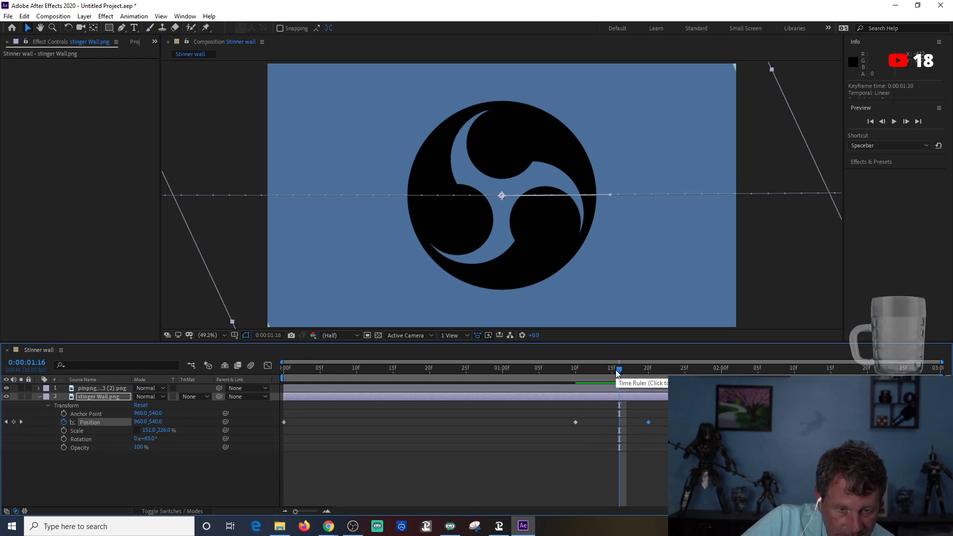
# Apply Easy Ease to the wall's position keyframes, covering both the sweep-in pair and the sweep-out starting at 0:00:01:20.
pyautogui.moveTo(622, 370); pyautogui.dragTo(582, 435)
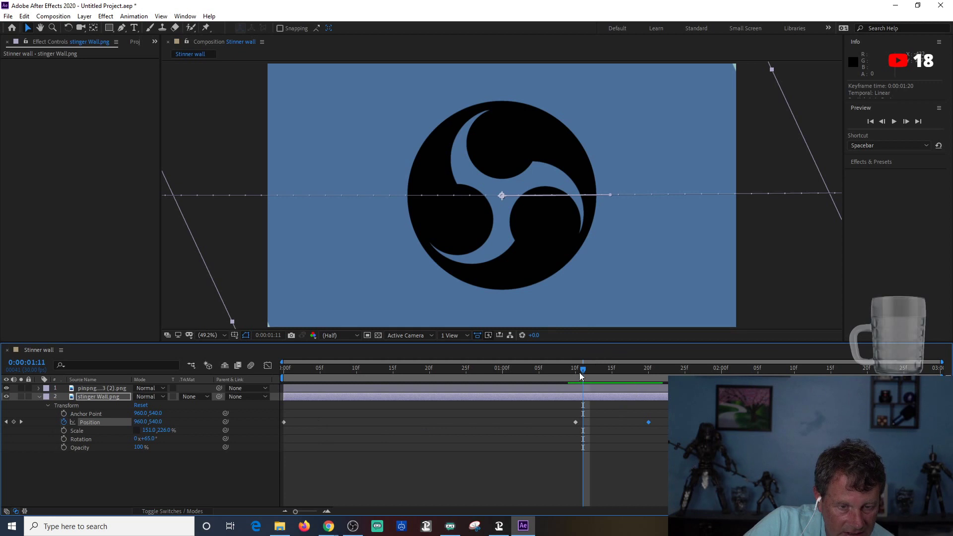
pyautogui.click(599, 368)
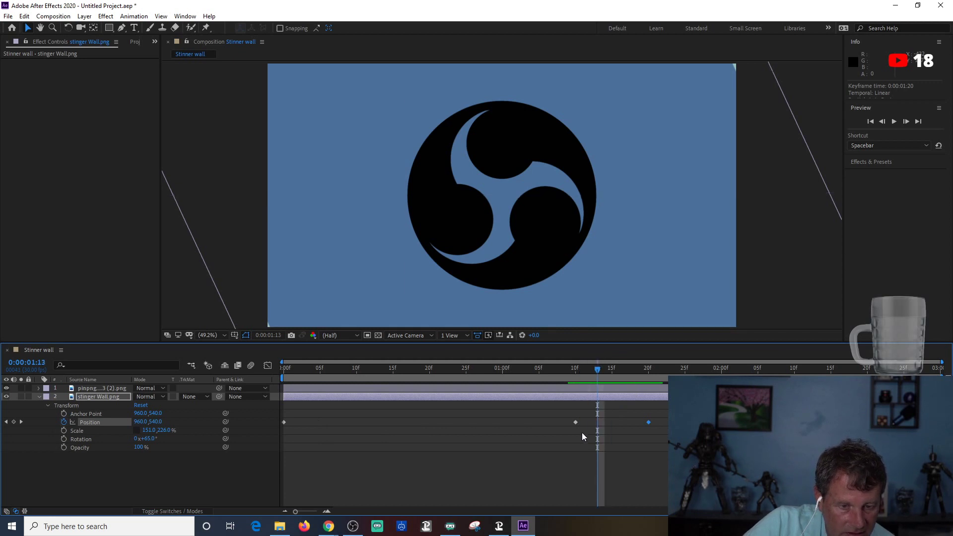
pyautogui.moveTo(585, 435); pyautogui.dragTo(278, 416)
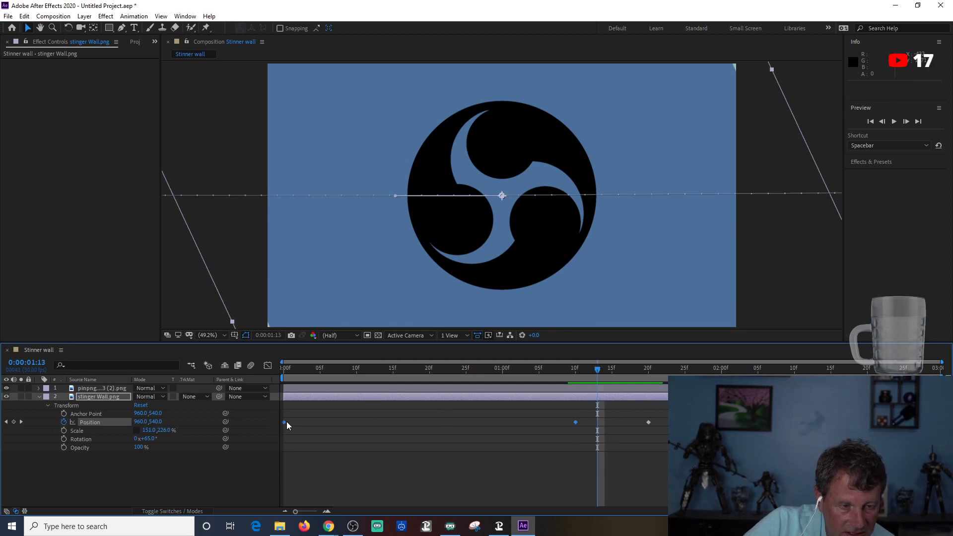
pyautogui.rightClick(281, 421)
pyautogui.moveTo(335, 414)
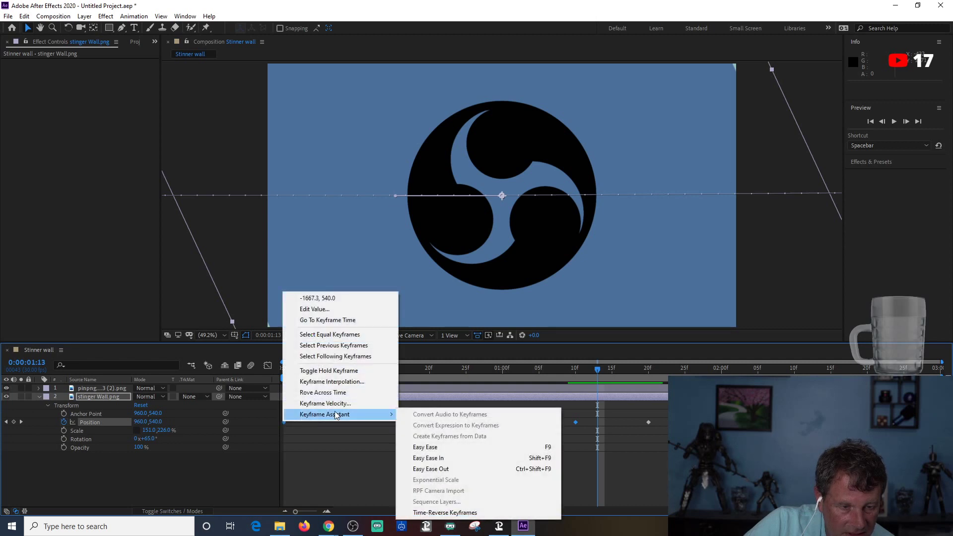
pyautogui.click(426, 448)
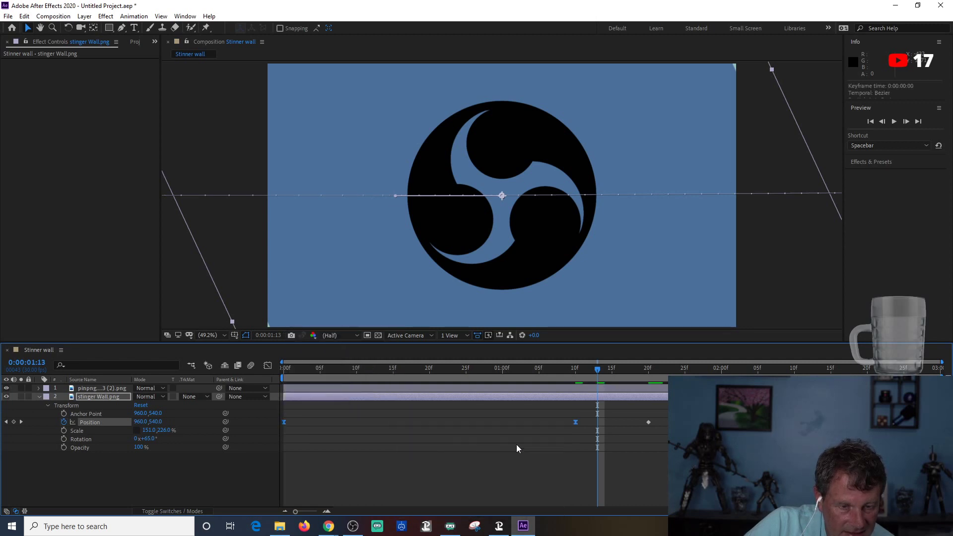
pyautogui.moveTo(635, 404); pyautogui.dragTo(665, 426)
pyautogui.rightClick(649, 421)
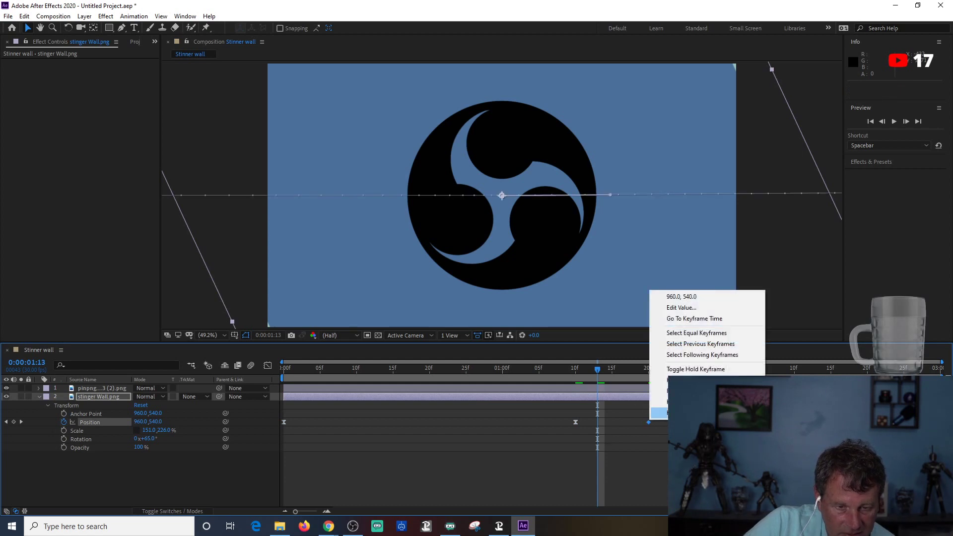
pyautogui.click(794, 435)
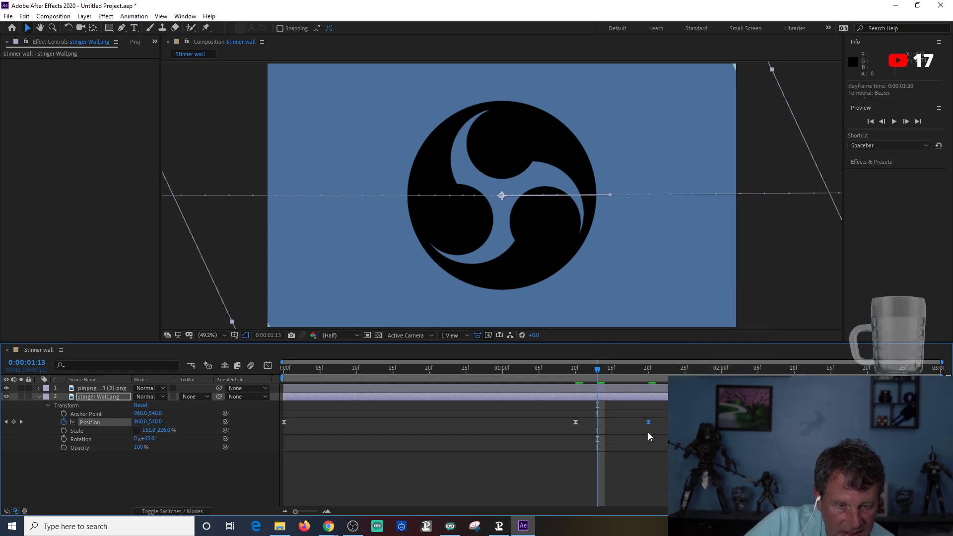
# Lengthen the first position keyframe's influence in the wall's speed graph so the sweep-in peaks at about 0:00:01:02.
pyautogui.moveTo(578, 433); pyautogui.dragTo(266, 416)
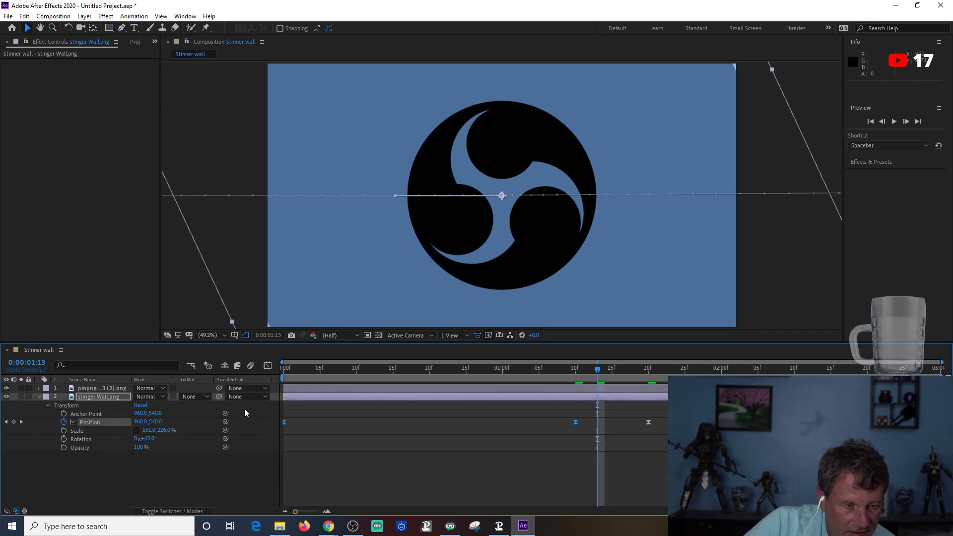
pyautogui.click(268, 365)
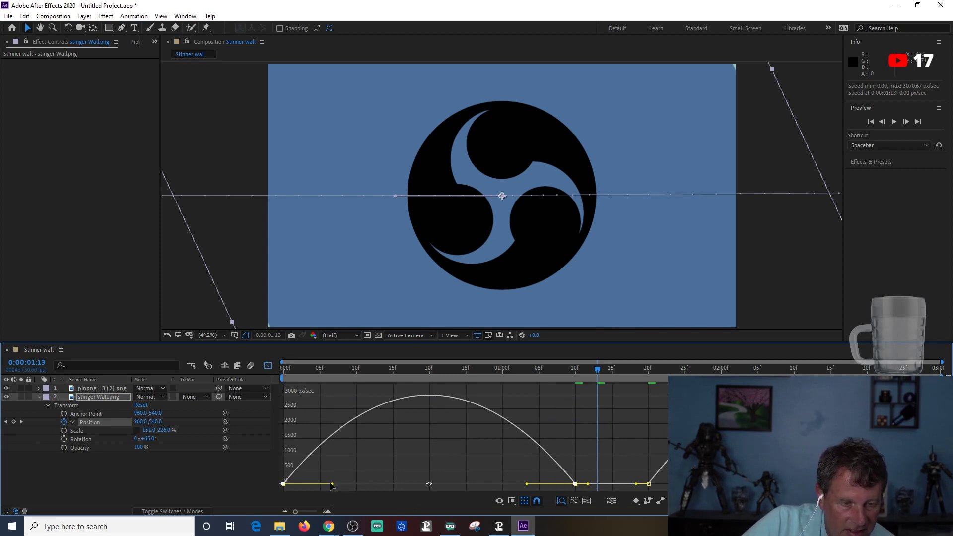
pyautogui.moveTo(332, 485); pyautogui.dragTo(472, 478)
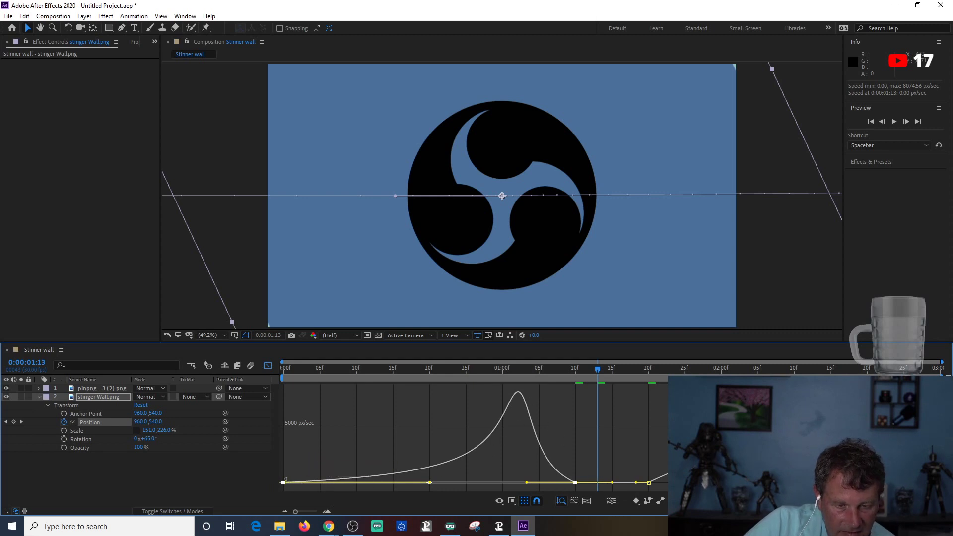
# Lengthen the last position keyframe's influence in the wall's speed graph for a faster sweep-out start, and preview the transition.
pyautogui.click(939, 483)
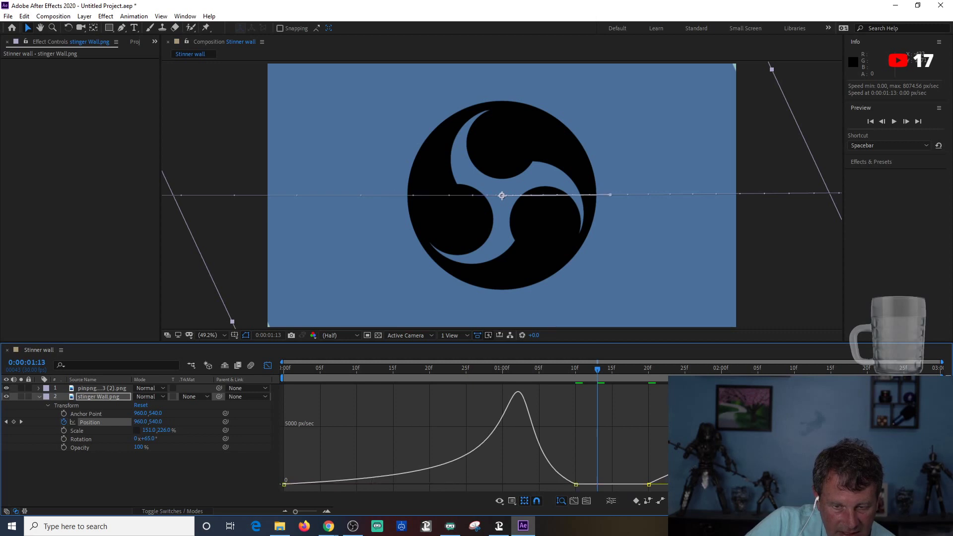
pyautogui.hotkey('ctrl', 'shift', 'a')
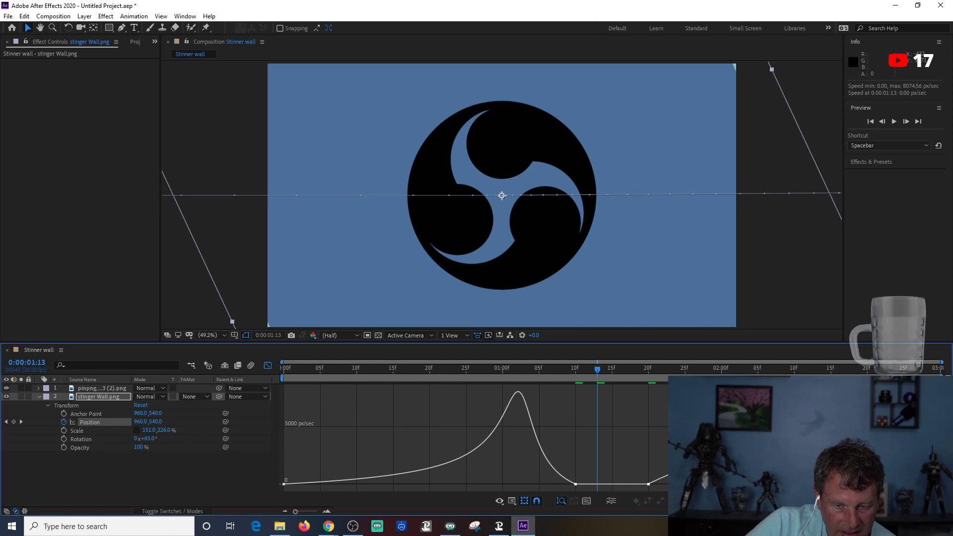
pyautogui.click(939, 483)
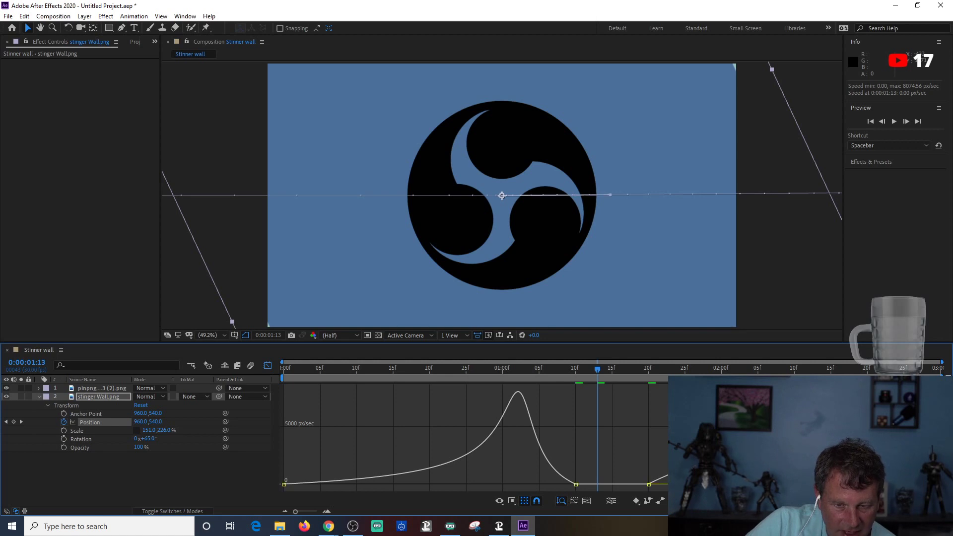
pyautogui.moveTo(843, 484); pyautogui.dragTo(787, 484)
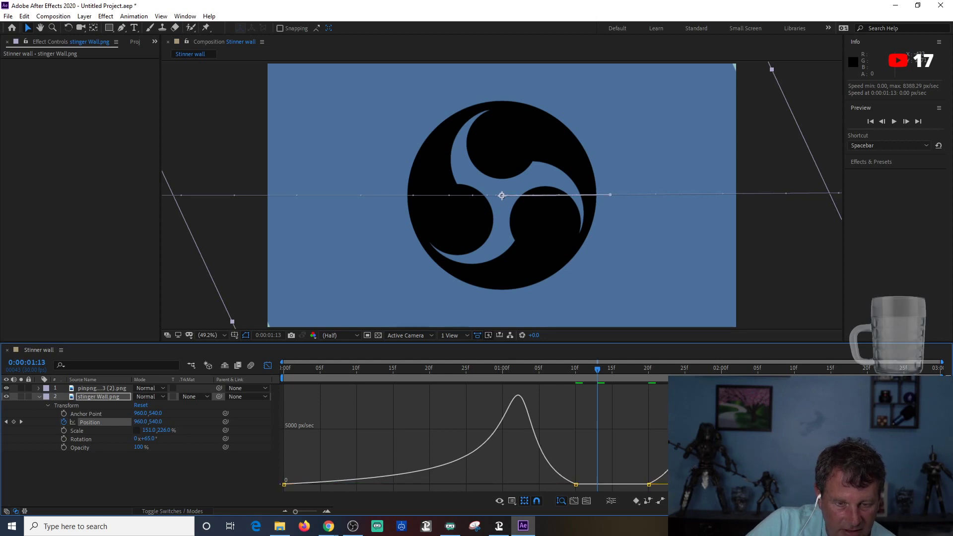
pyautogui.click(894, 122)
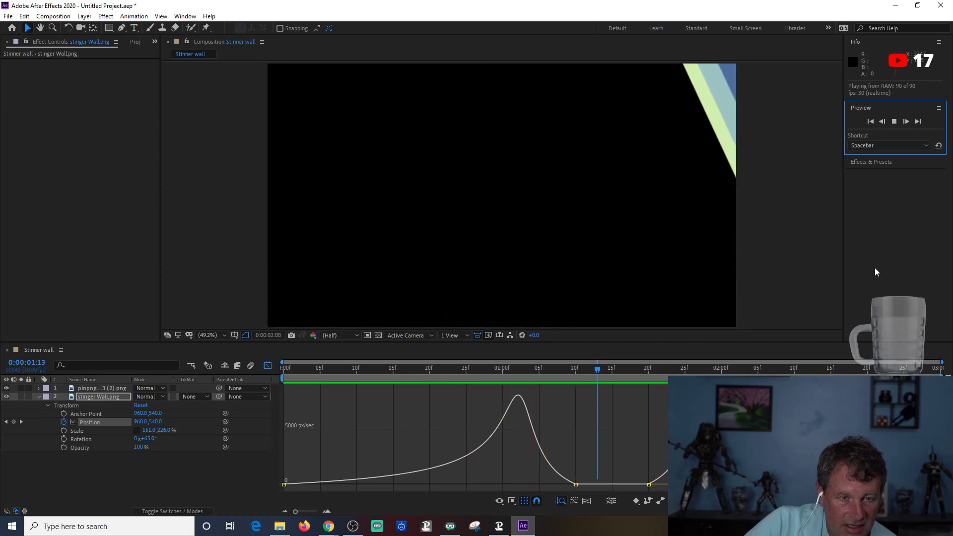
pyautogui.click(894, 122)
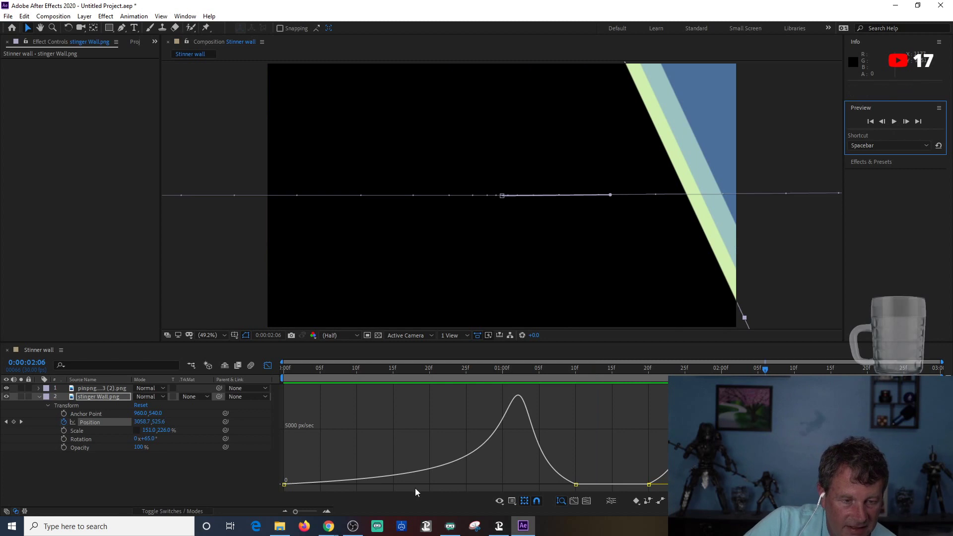
# Retime the wall's position keyframes, with the centred hold at 0:00:00:25 to 0:00:01:05 and the exit at 0:00:02:00, and preview.
pyautogui.click(268, 365)
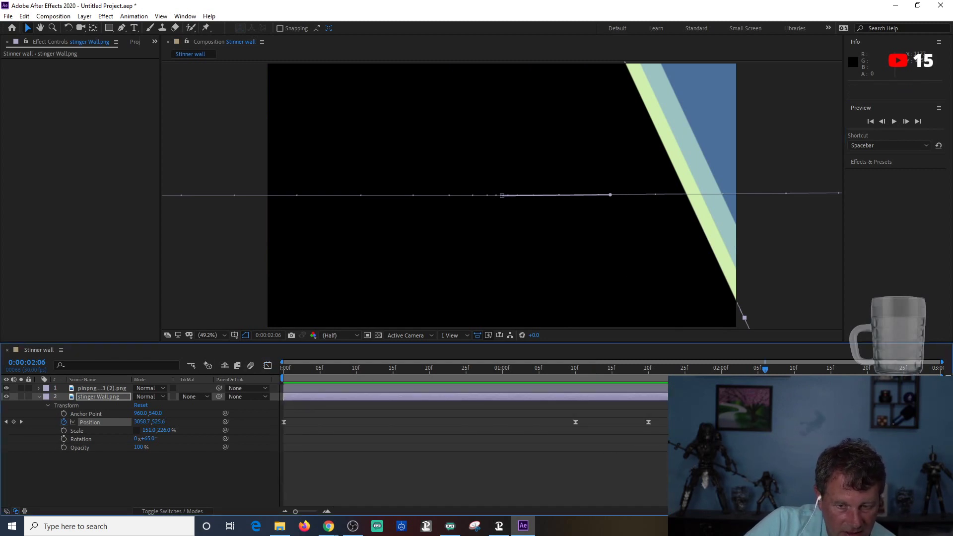
pyautogui.moveTo(668, 469); pyautogui.dragTo(427, 431)
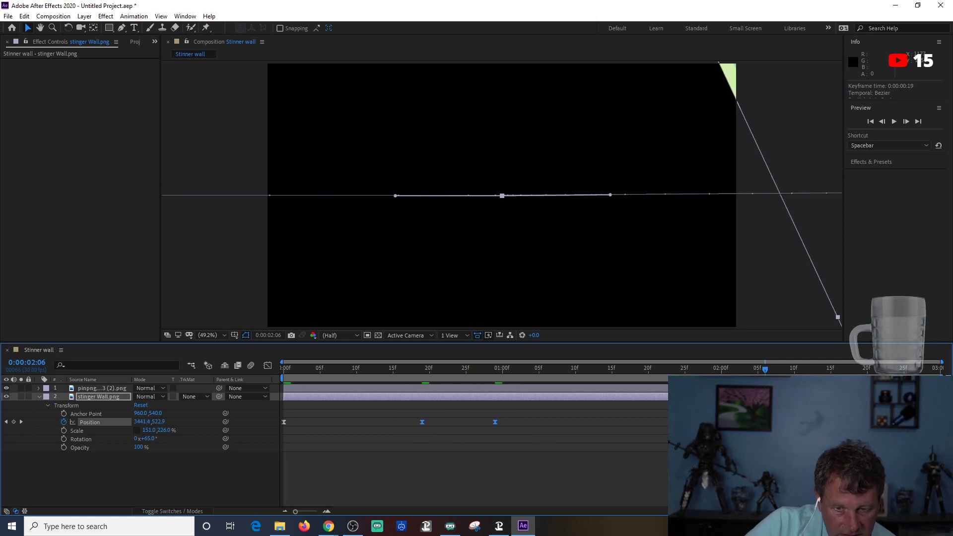
pyautogui.moveTo(919, 423); pyautogui.dragTo(692, 424)
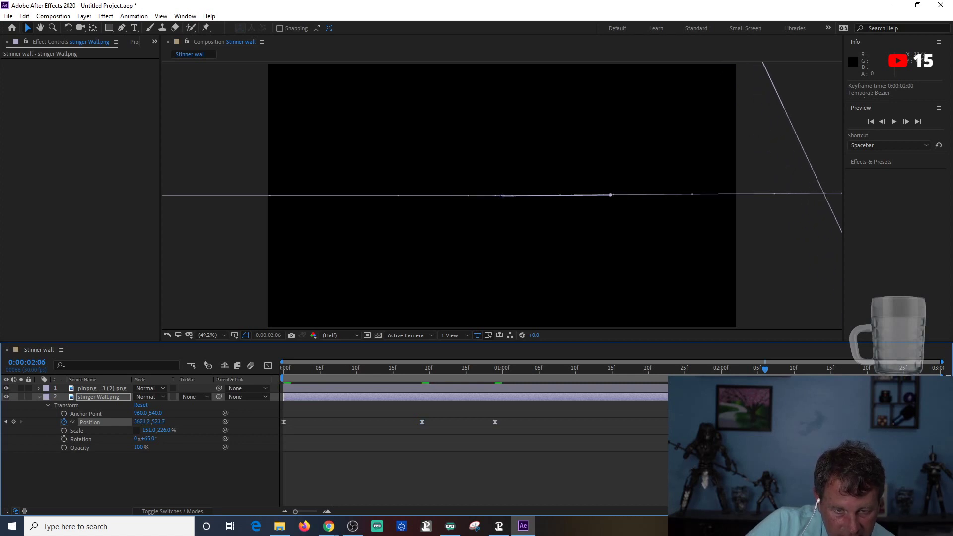
pyautogui.moveTo(512, 441); pyautogui.dragTo(466, 423)
pyautogui.click(894, 121)
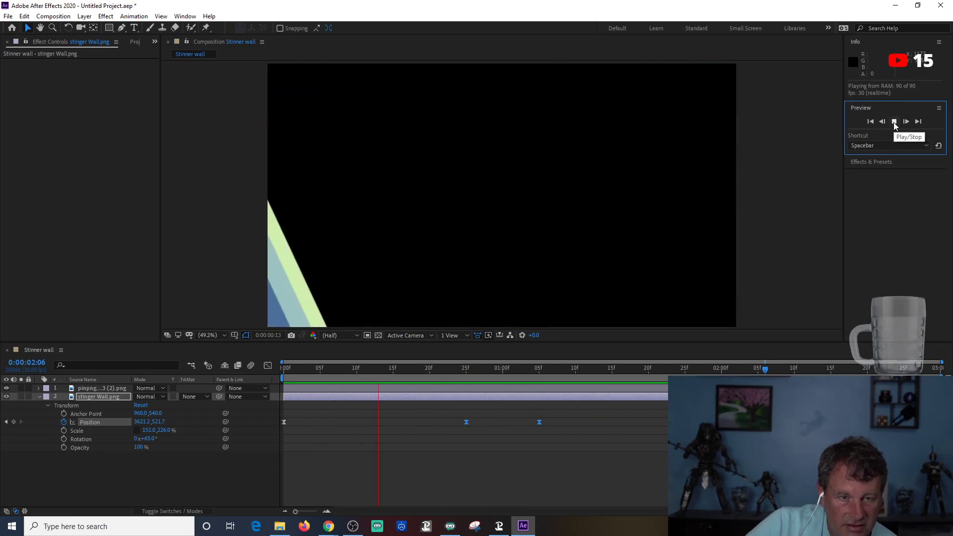
pyautogui.click(894, 123)
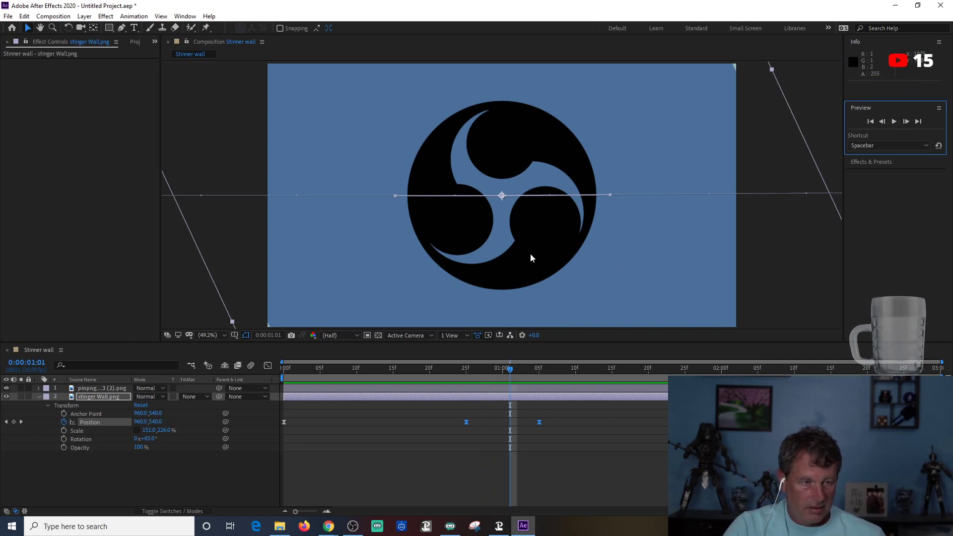
# Set the wall layer's rotation to 72° and preview the transition from the start.
pyautogui.click(500, 366)
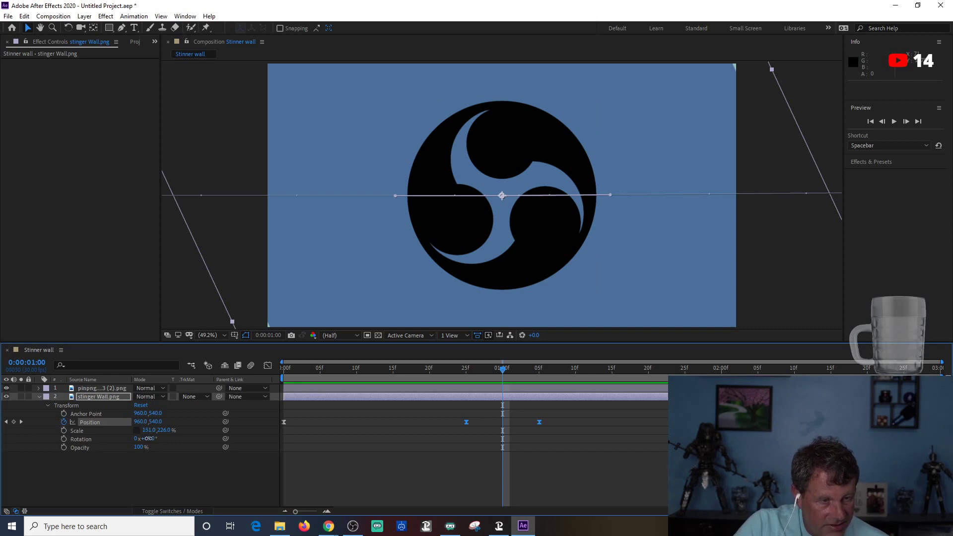
pyautogui.moveTo(149, 439); pyautogui.dragTo(152, 438)
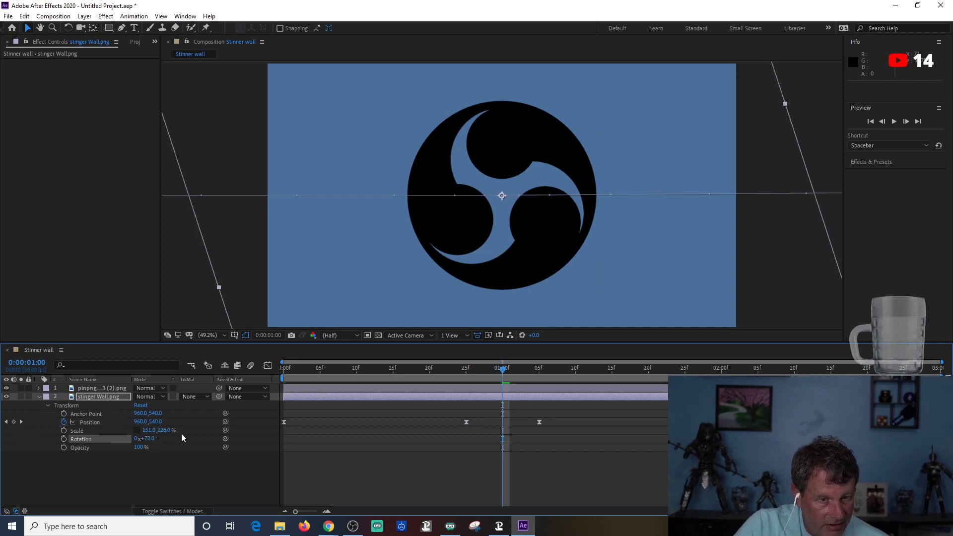
pyautogui.click(869, 121)
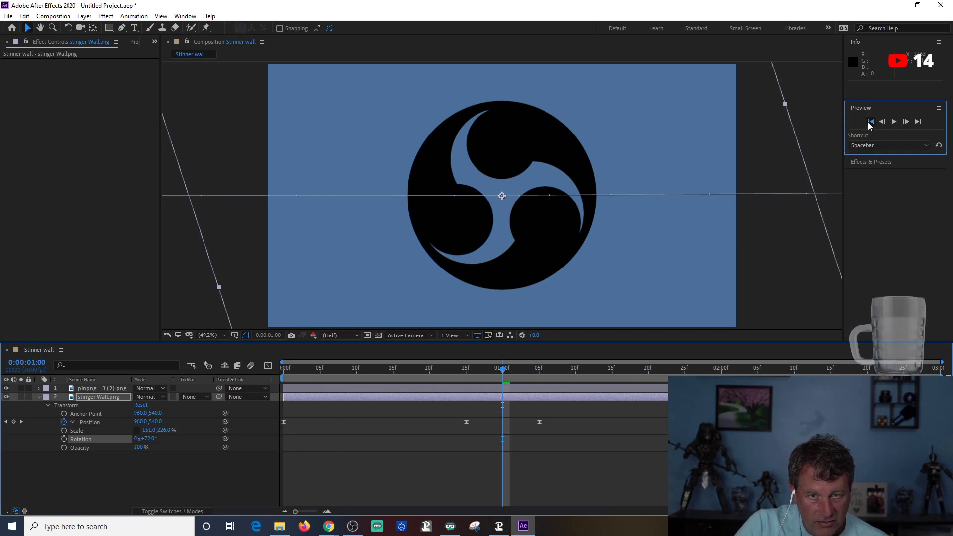
pyautogui.click(894, 121)
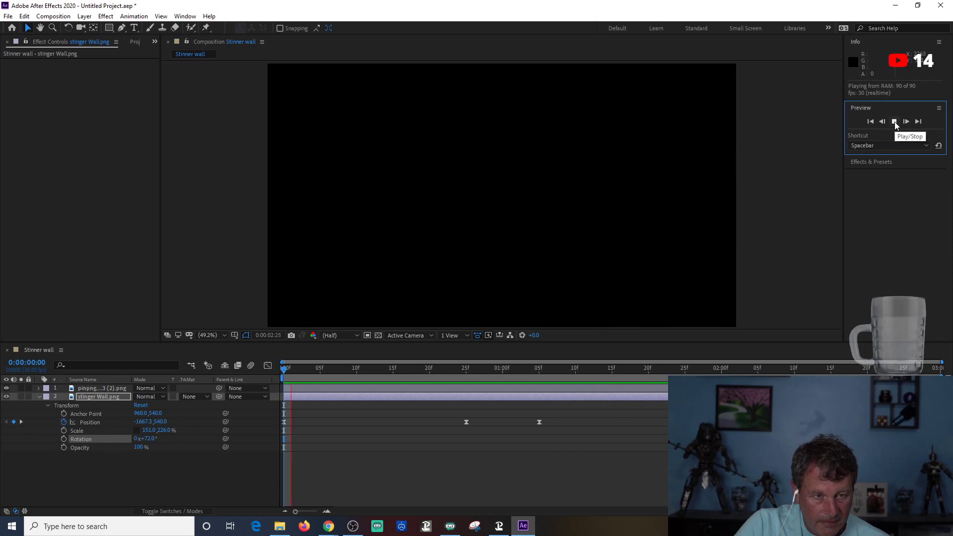
pyautogui.click(894, 121)
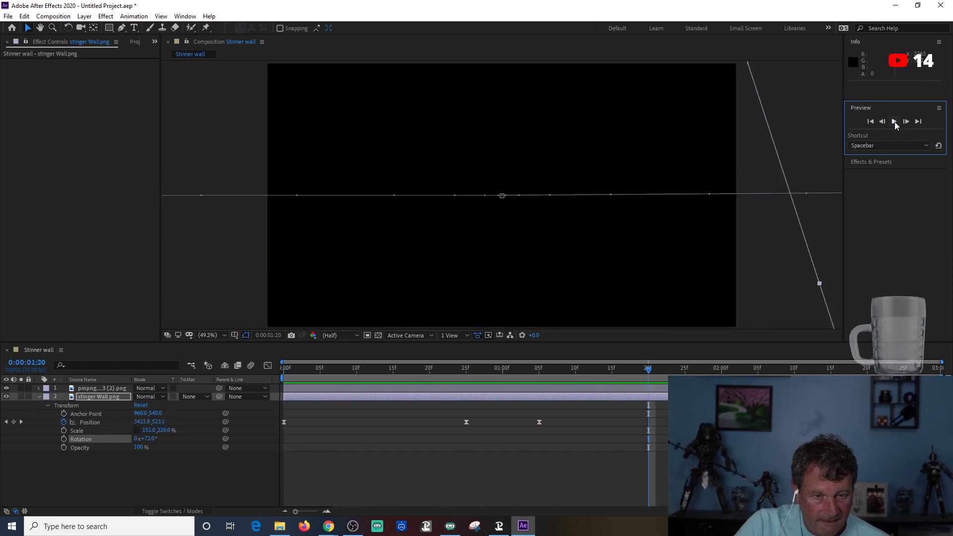
# Shorten the work area to end at 0:00:01:29 and play it back.
pyautogui.moveTo(941, 373); pyautogui.dragTo(709, 374)
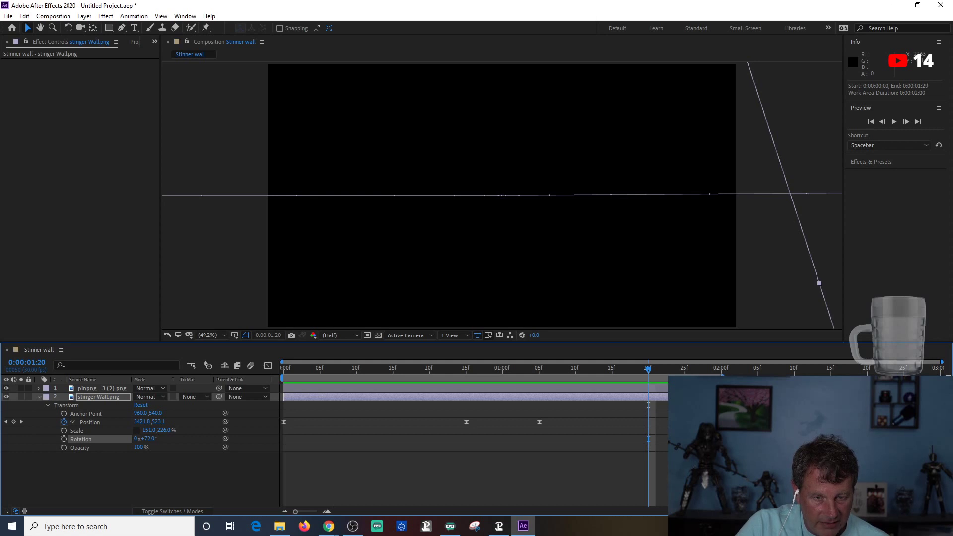
pyautogui.click(894, 122)
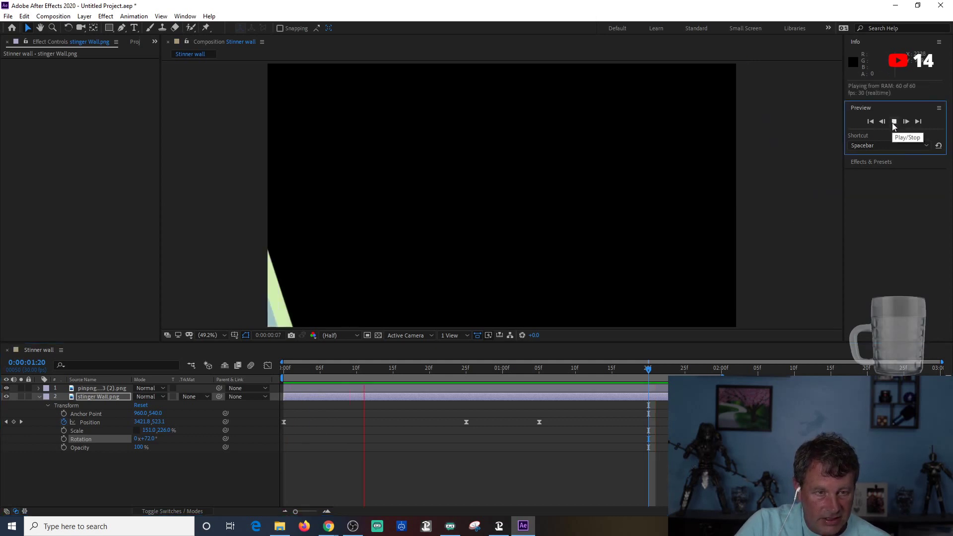
pyautogui.click(894, 121)
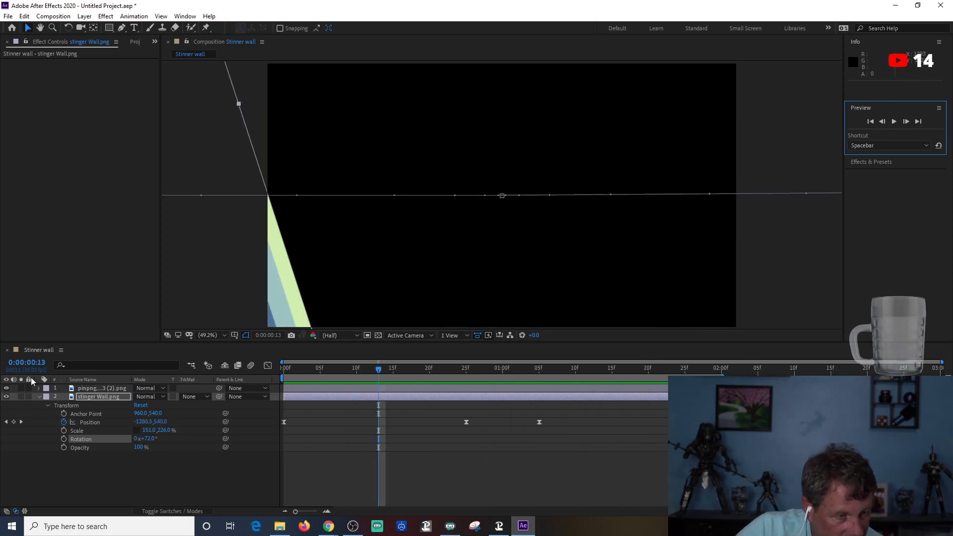
# Animate the icon layer's scale with keyframes of 53% at 0:00:00:21 and 70% at 0:00:01:00.
pyautogui.click(39, 387)
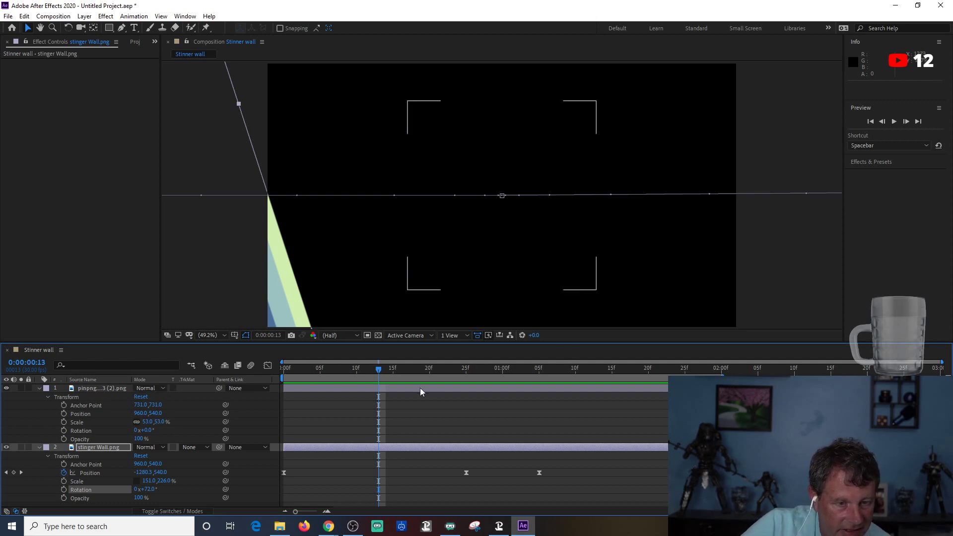
pyautogui.moveTo(380, 367); pyautogui.dragTo(436, 376)
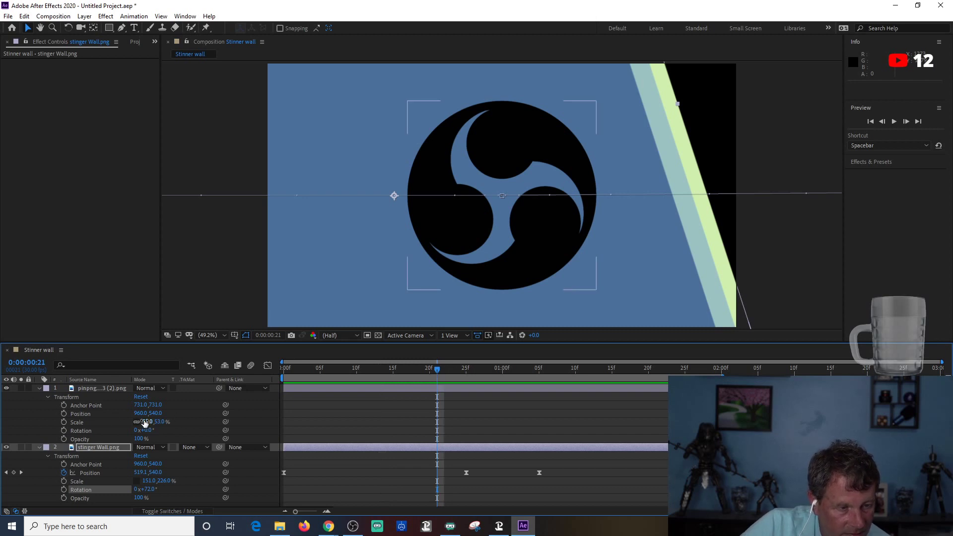
pyautogui.click(63, 422)
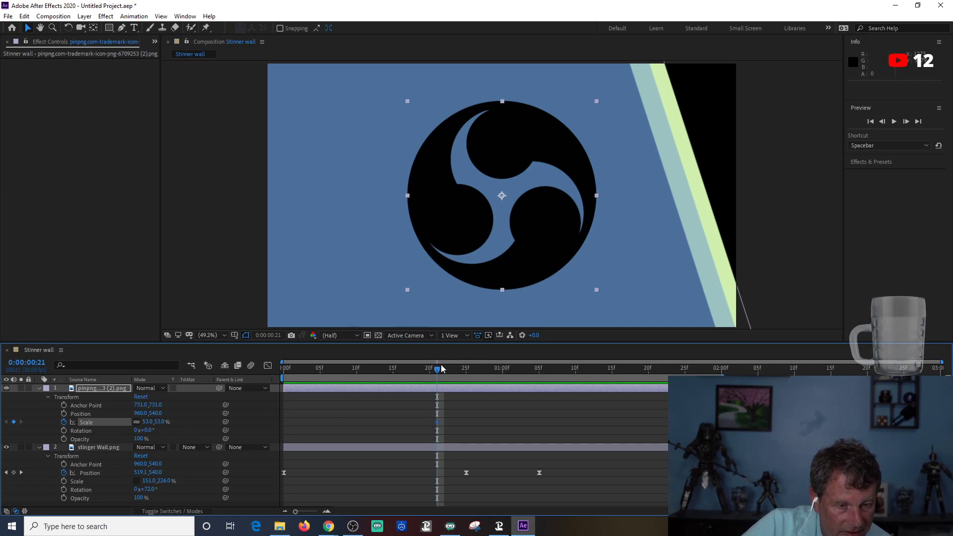
pyautogui.moveTo(441, 370); pyautogui.dragTo(503, 377)
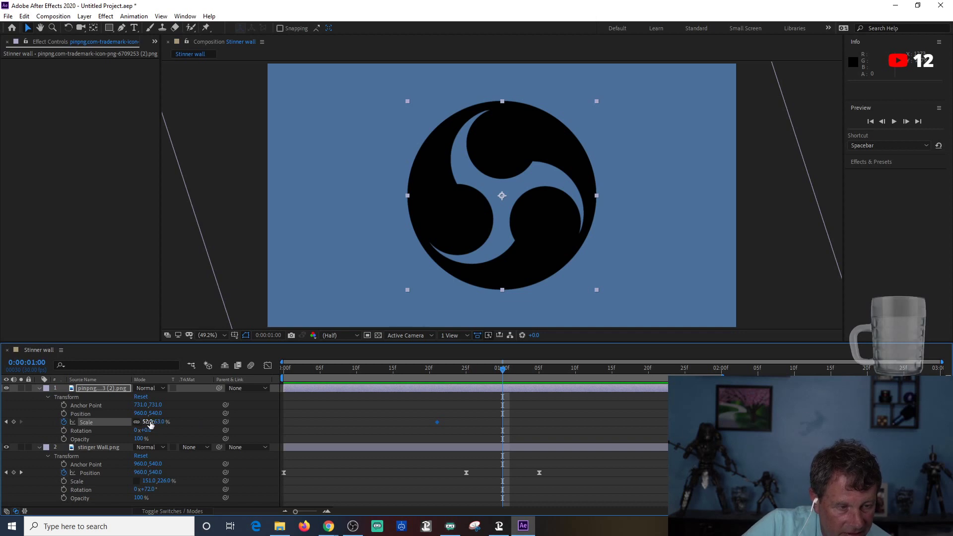
pyautogui.moveTo(159, 422); pyautogui.dragTo(165, 422)
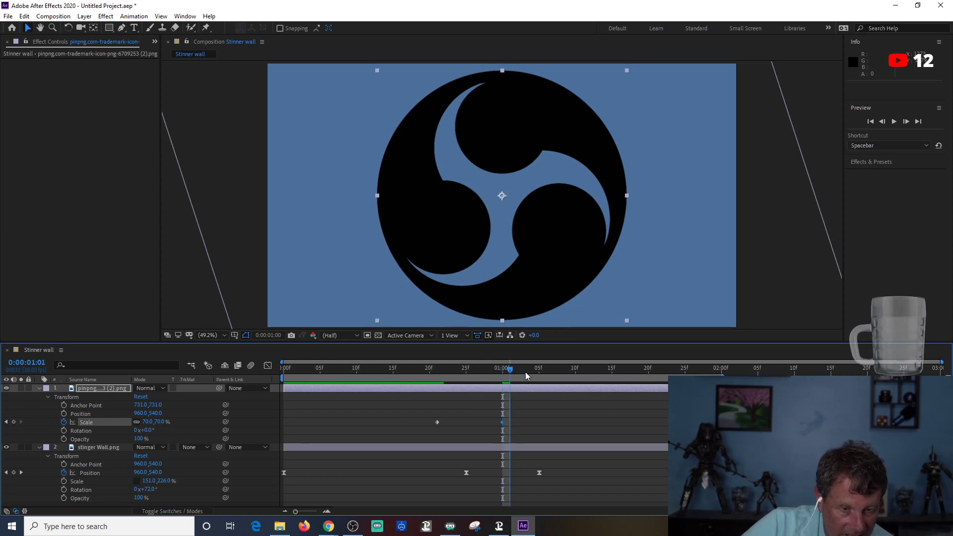
pyautogui.click(576, 380)
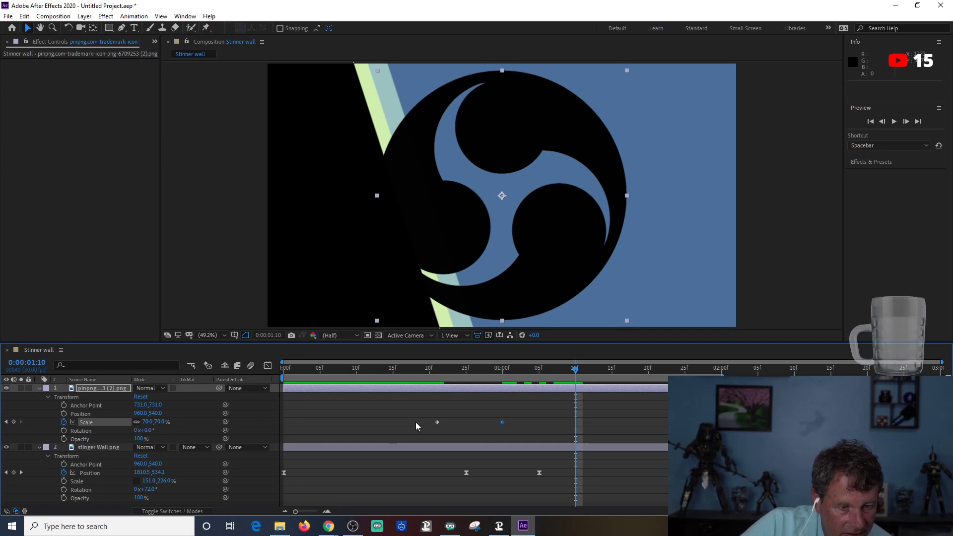
# Copy the icon's 53% scale keyframe from 0:00:00:21 and paste it at 0:00:01:10.
pyautogui.click(437, 422)
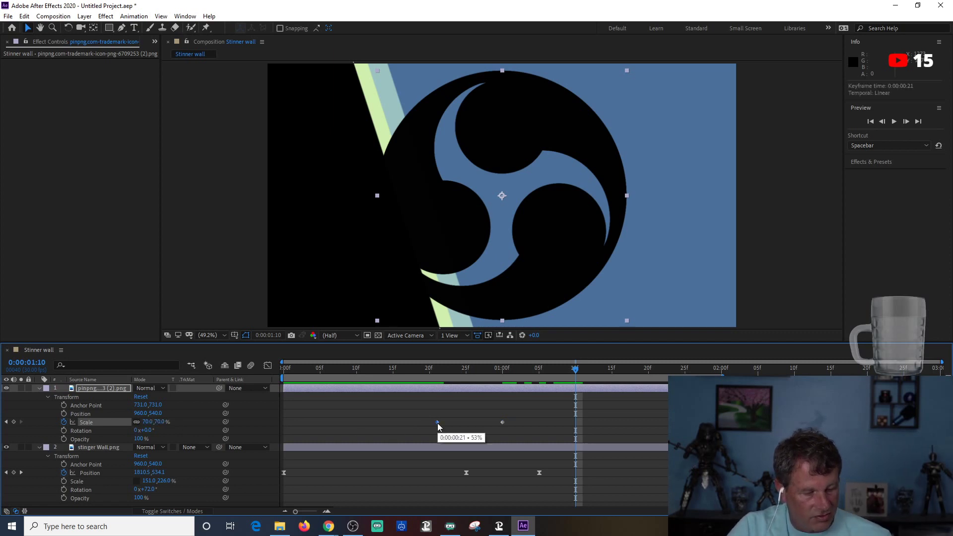
pyautogui.hotkey('ctrl', 'c')
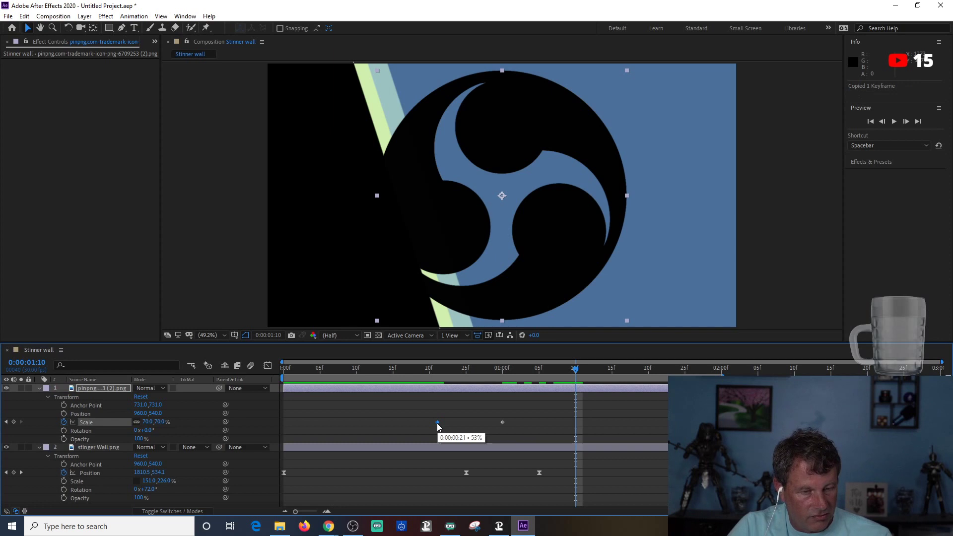
pyautogui.hotkey('ctrl', 'v')
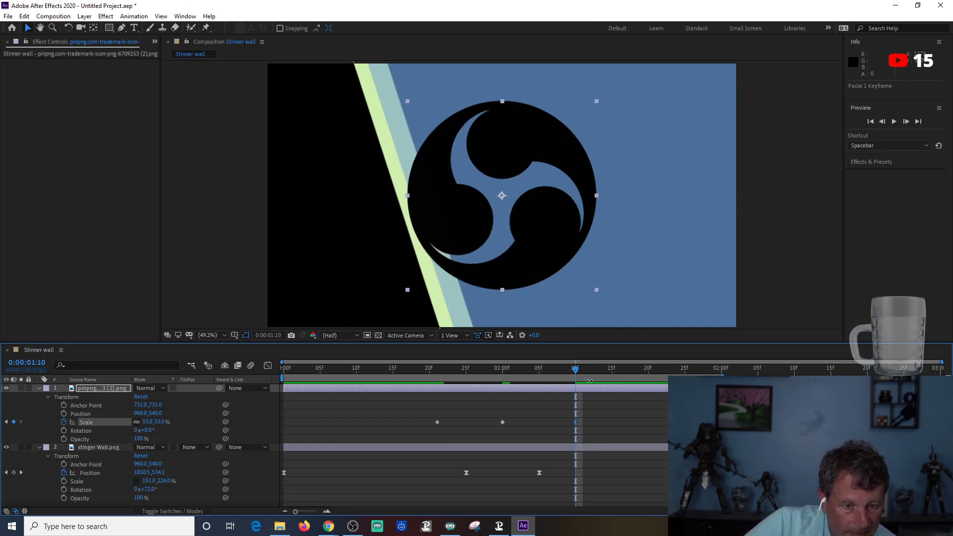
# Scrub and play through the transition to examine how the icon's scaling lines up with the wall's entrance and exit.
pyautogui.moveTo(575, 370); pyautogui.dragTo(573, 409)
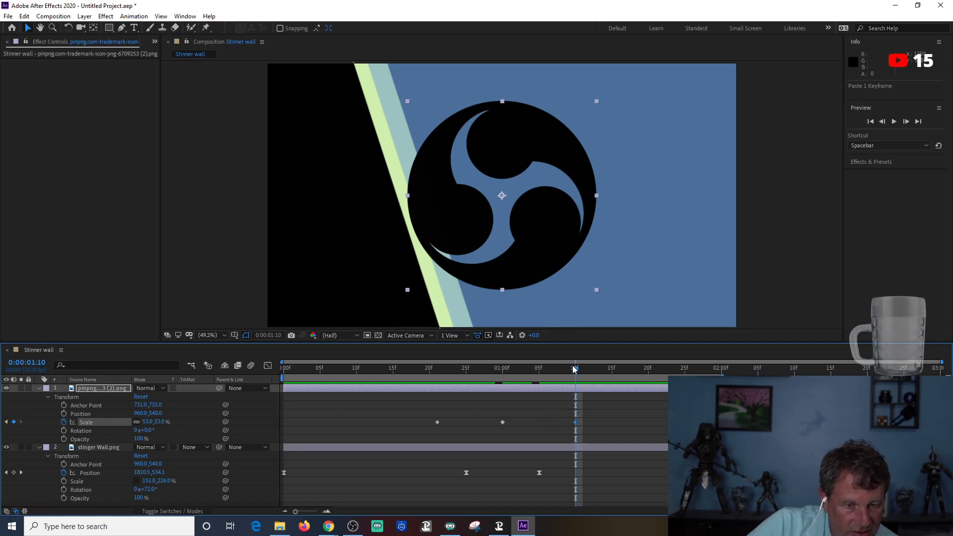
pyautogui.moveTo(574, 369); pyautogui.dragTo(728, 369)
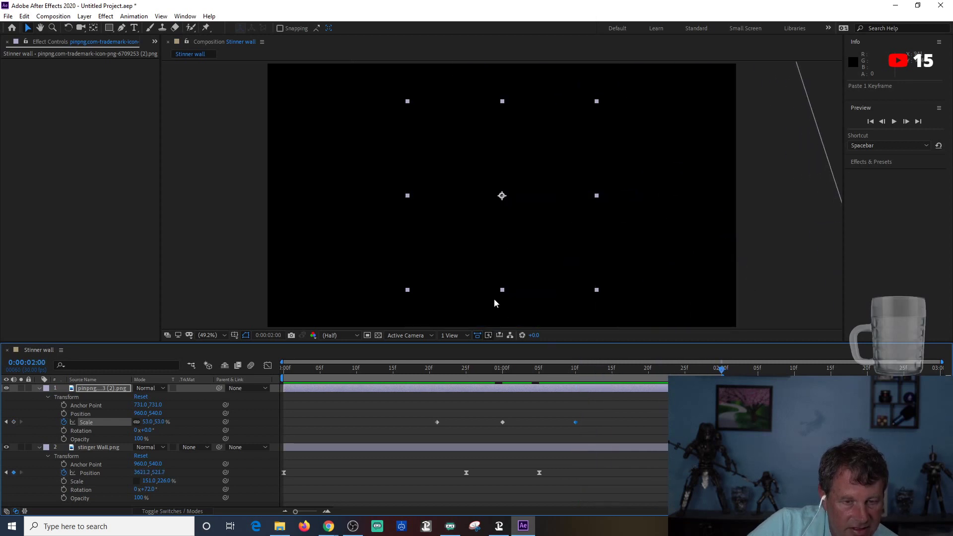
pyautogui.press(',')
pyautogui.press(',')
pyautogui.press(',')
pyautogui.press(',')
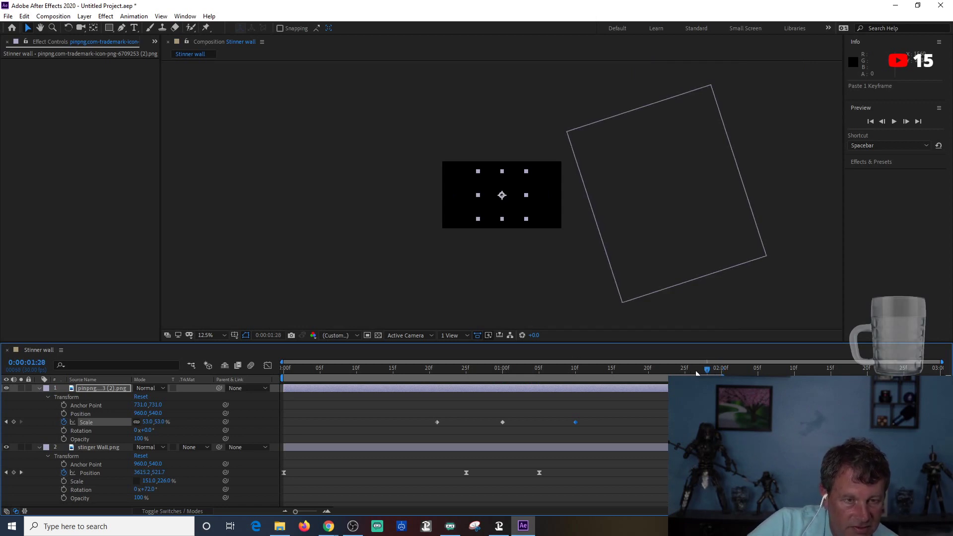
pyautogui.moveTo(695, 370); pyautogui.dragTo(283, 426)
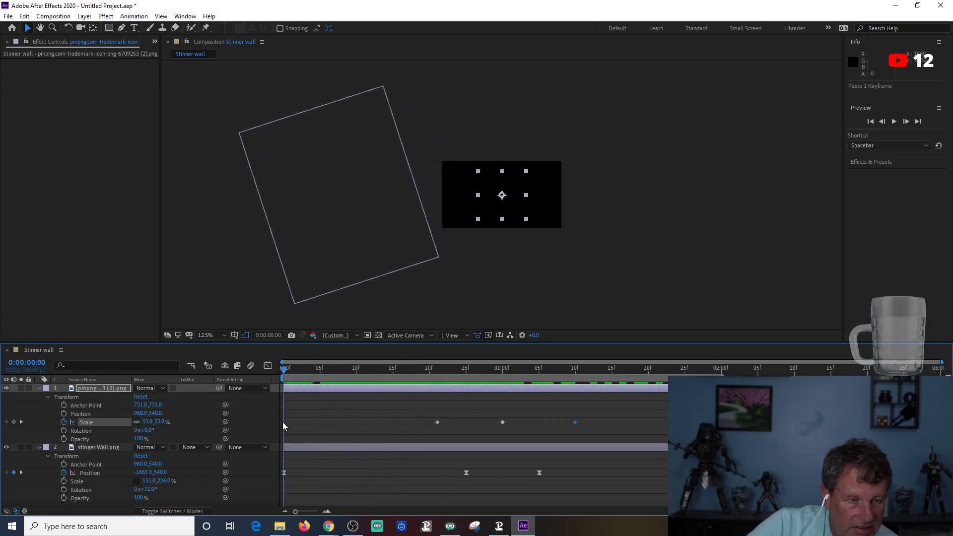
pyautogui.press('space')
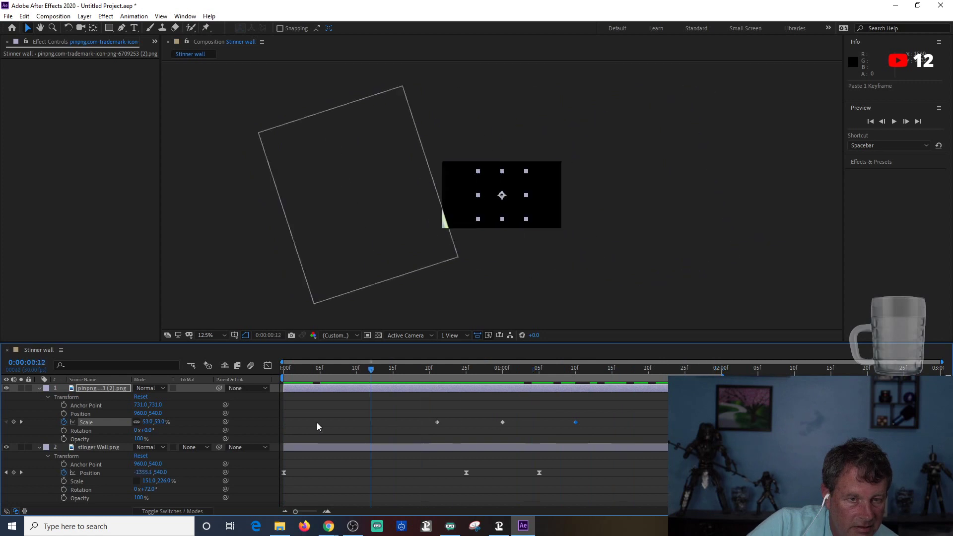
pyautogui.click(478, 425)
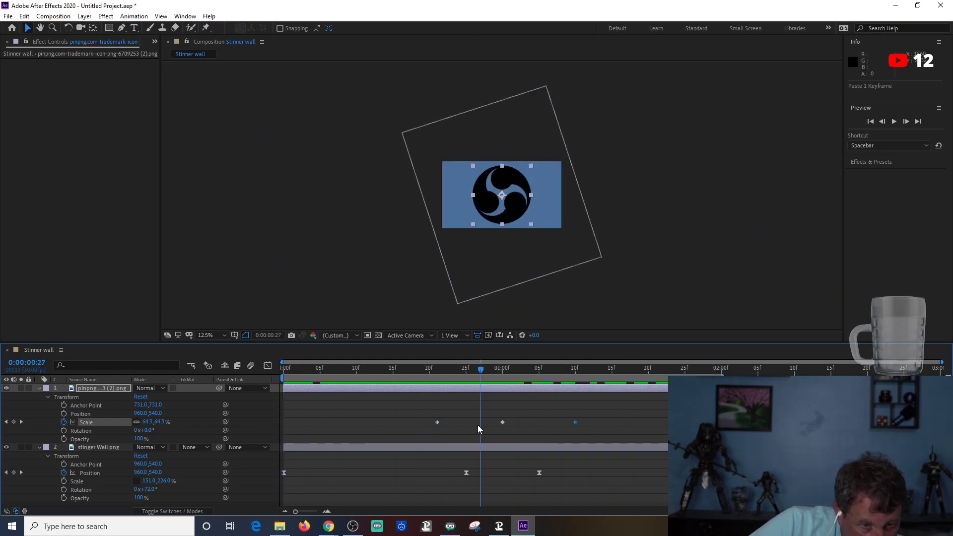
pyautogui.moveTo(478, 425)
pyautogui.mouseDown()
pyautogui.moveTo(449, 433)
pyautogui.moveTo(462, 433)
pyautogui.mouseUp()
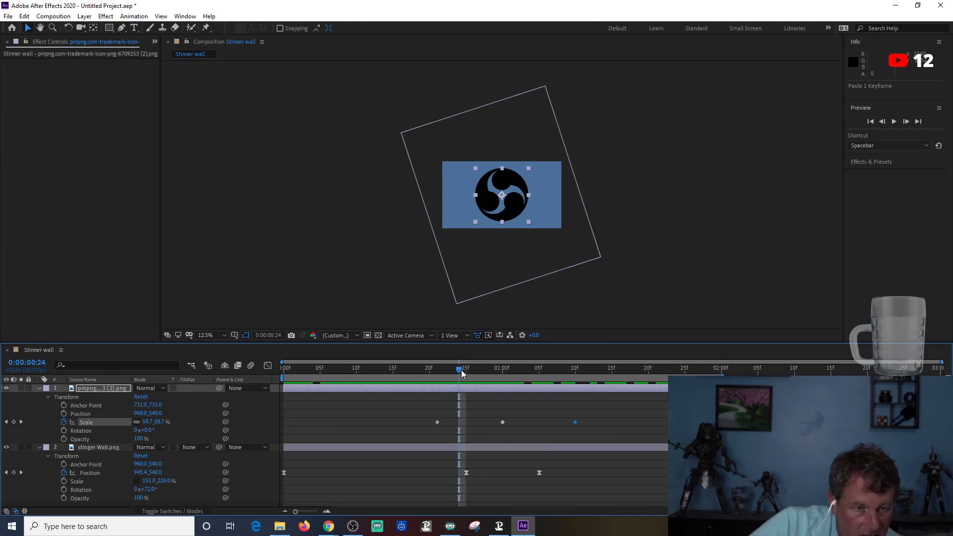
pyautogui.press('space')
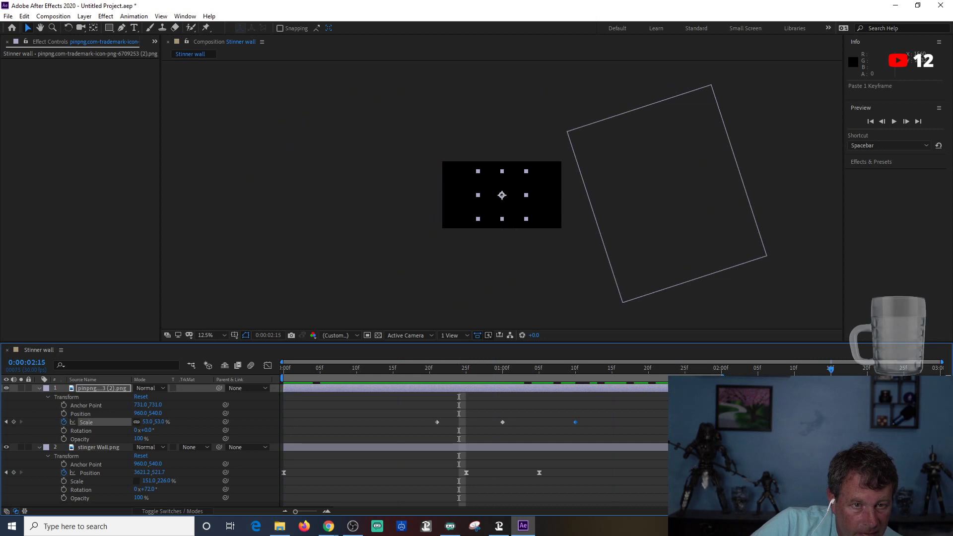
pyautogui.moveTo(510, 399); pyautogui.dragTo(461, 419)
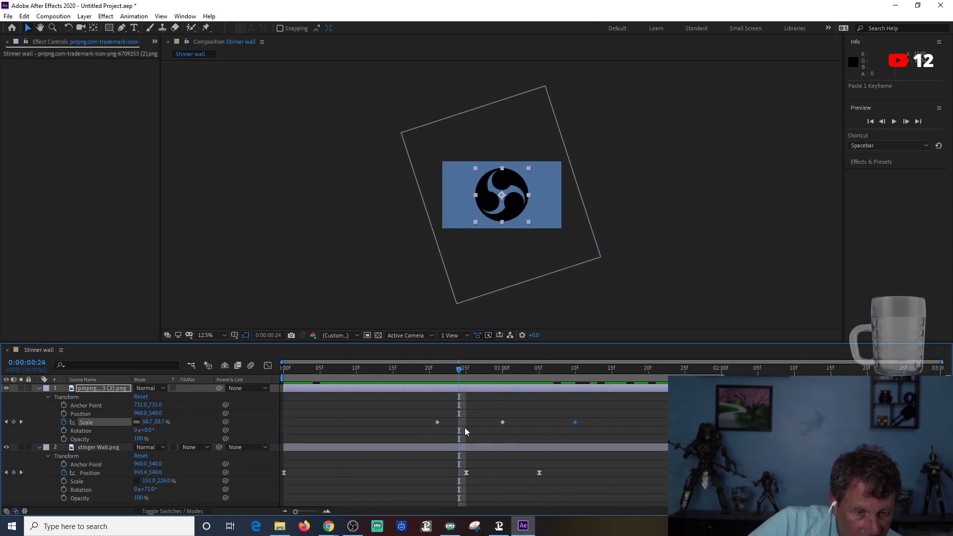
# Tighten the wall's centred hold by moving its two middle position keyframes to 0:00:00:27 and 0:00:01:02, and preview the transition.
pyautogui.moveTo(539, 472); pyautogui.dragTo(479, 478)
pyautogui.click(466, 477)
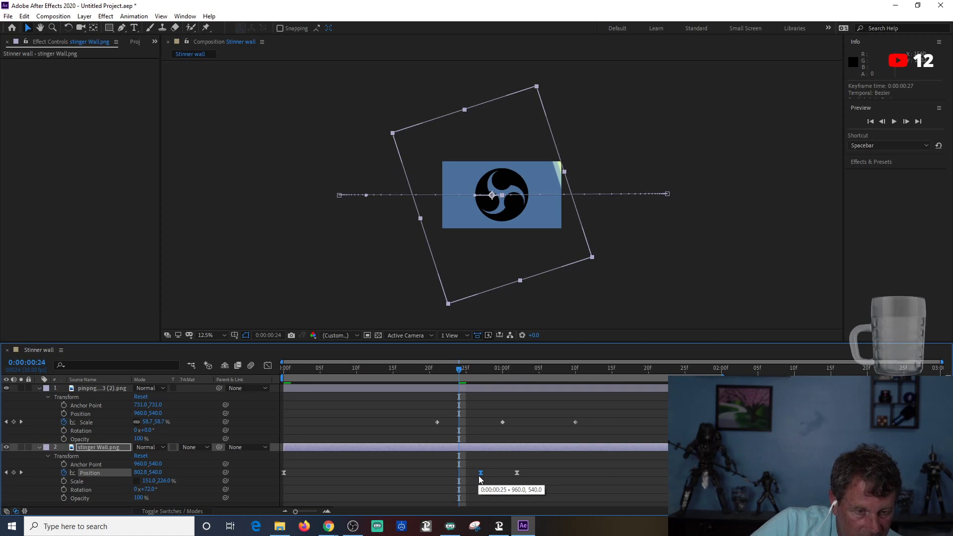
pyautogui.click(896, 122)
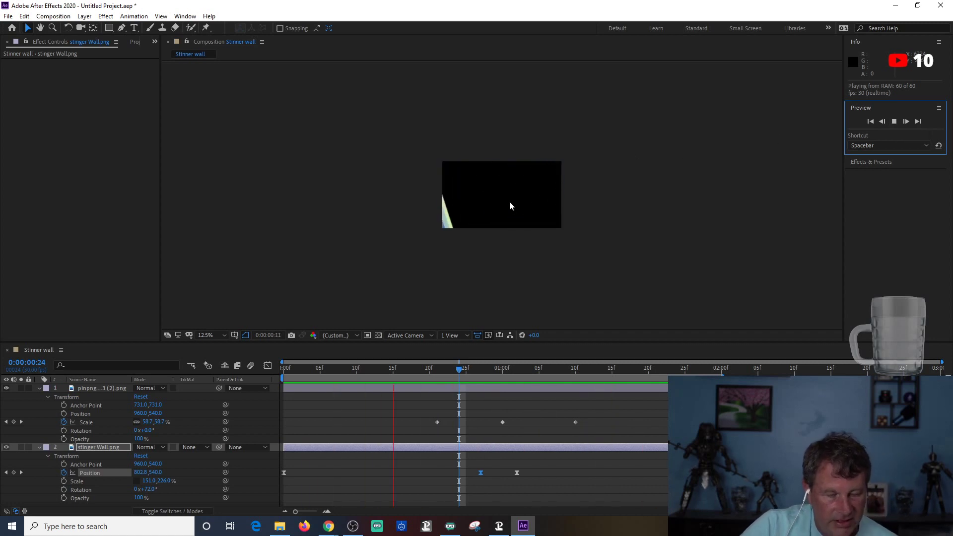
pyautogui.press('space')
pyautogui.scroll(-2, 509, 202)
pyautogui.scroll(3, 509, 202)
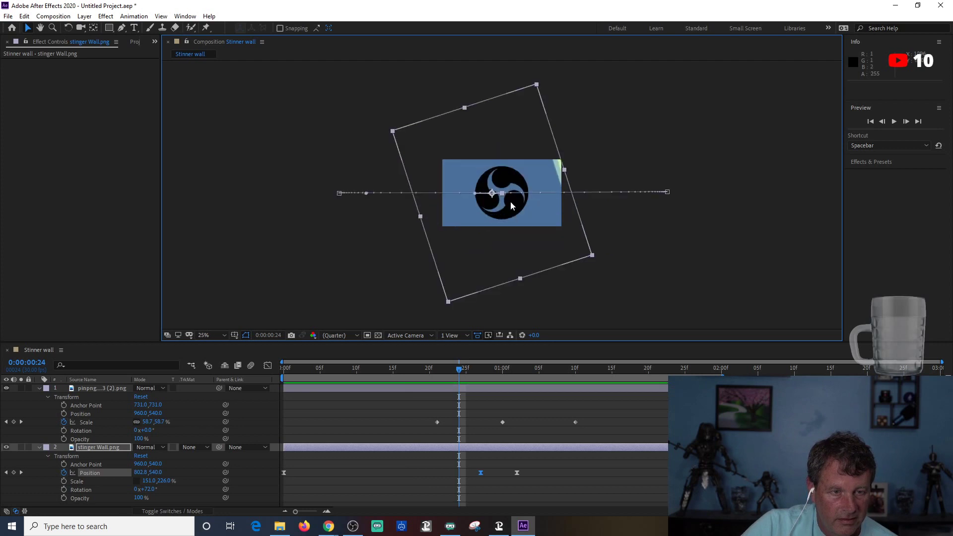
pyautogui.scroll(5, 510, 201)
pyautogui.scroll(-3, 510, 201)
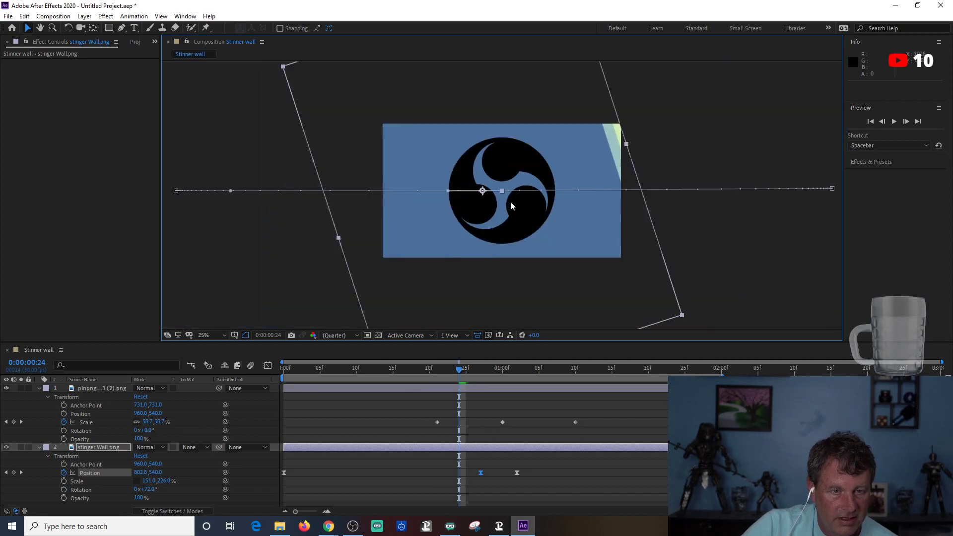
pyautogui.click(895, 121)
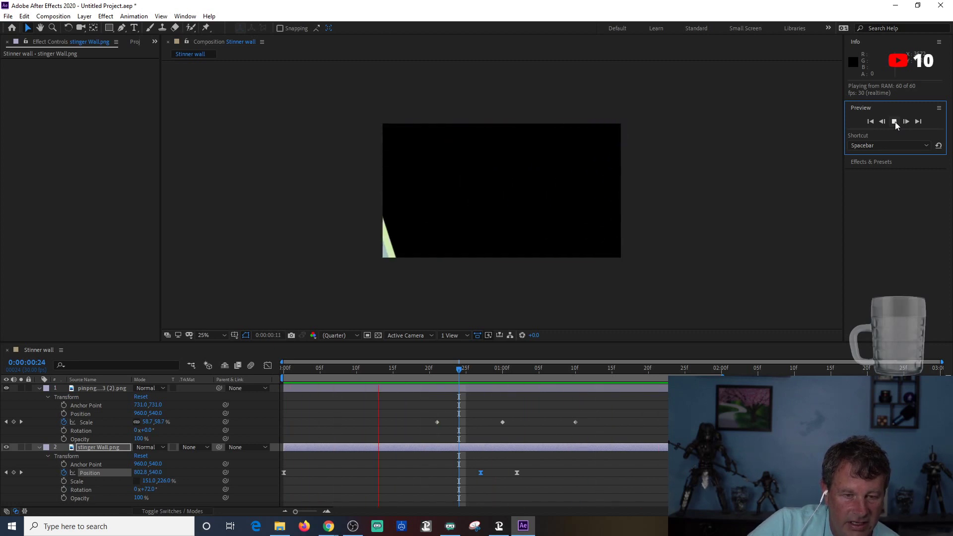
pyautogui.click(895, 123)
# Move the icon's first scale keyframe to 0:00:00:20 and check the frames at all three scale keyframes.
pyautogui.moveTo(605, 432); pyautogui.dragTo(429, 412)
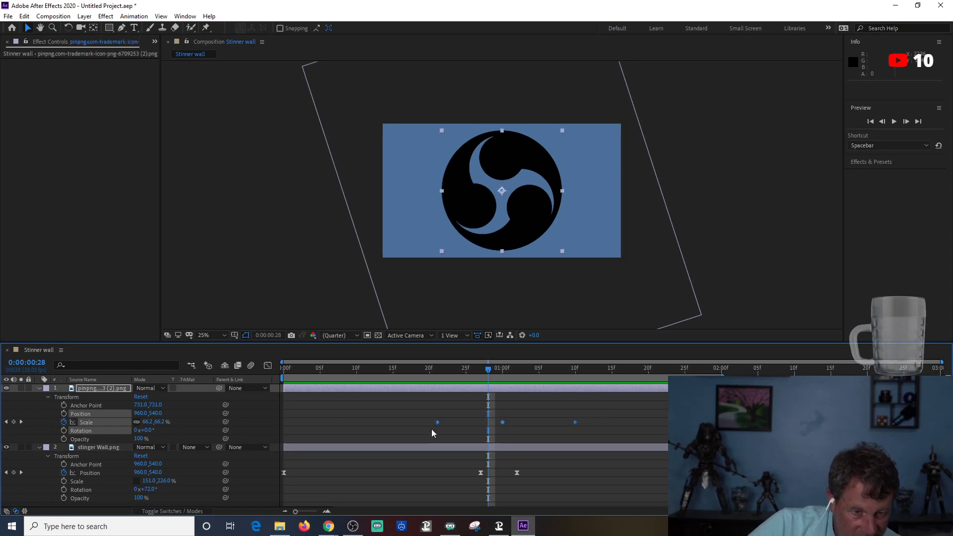
pyautogui.click(443, 440)
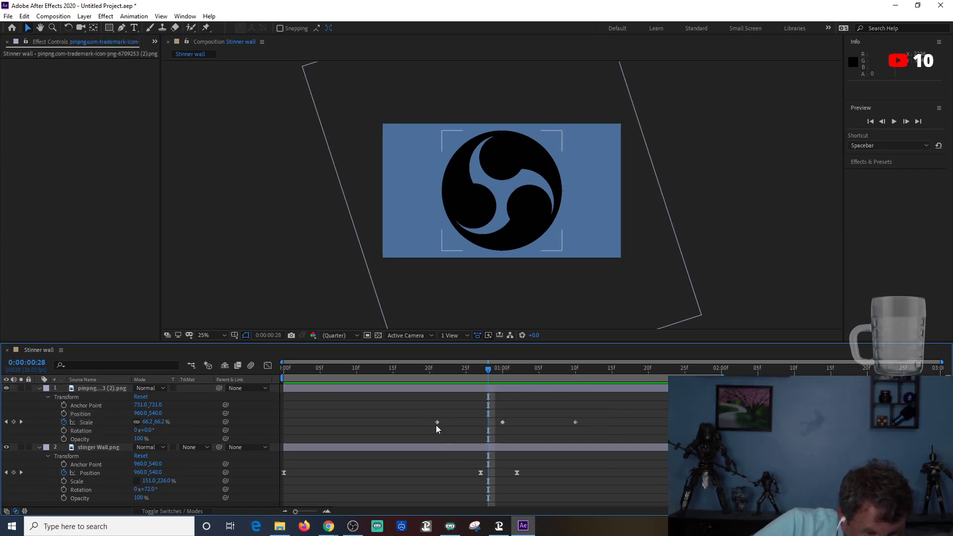
pyautogui.moveTo(437, 422); pyautogui.dragTo(430, 422)
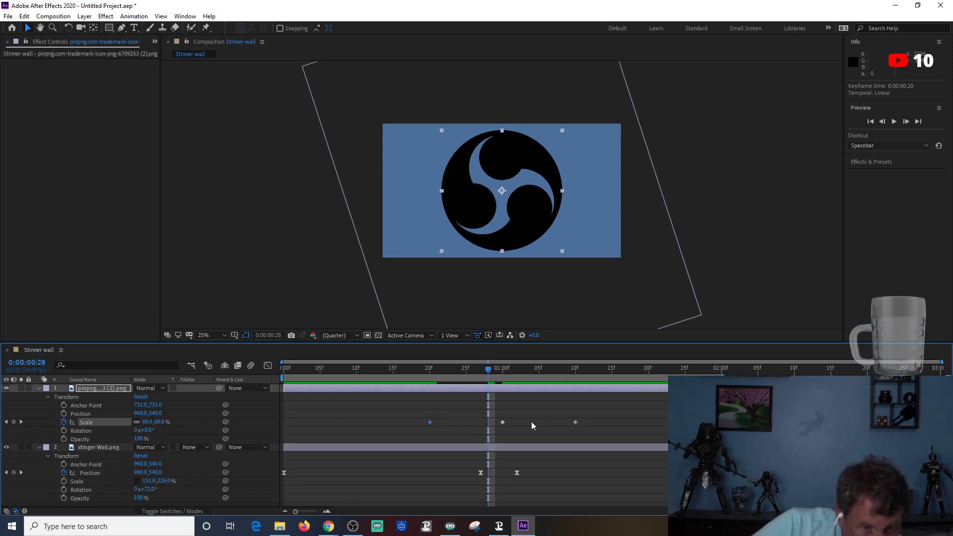
pyautogui.click(426, 372)
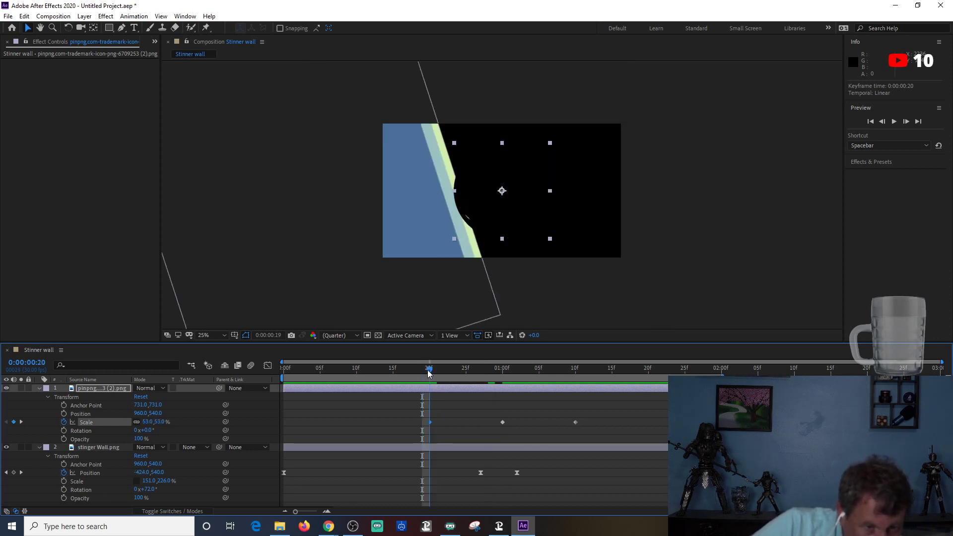
pyautogui.click(575, 370)
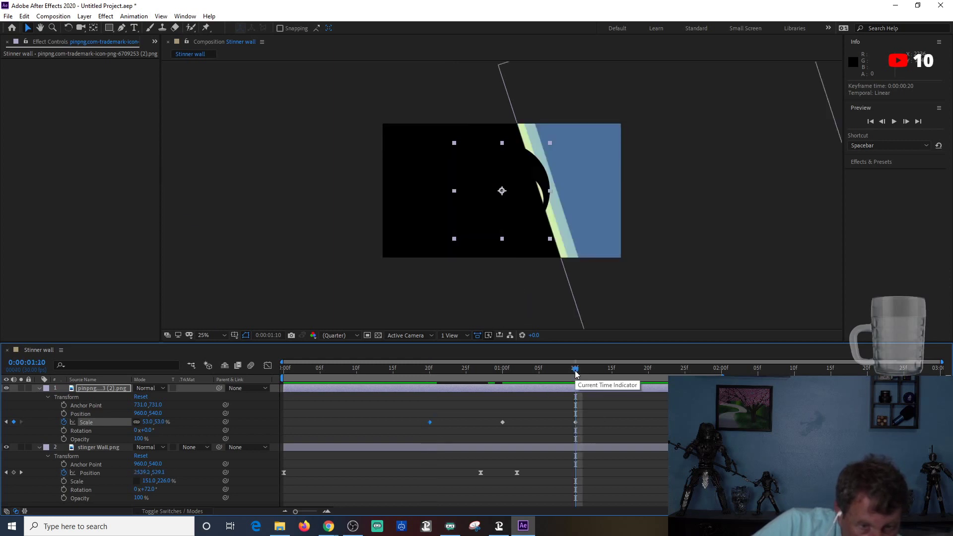
pyautogui.click(503, 370)
# Apply Easy Ease to all three of the icon's scale keyframes and show their speed graph.
pyautogui.moveTo(586, 437); pyautogui.dragTo(425, 403)
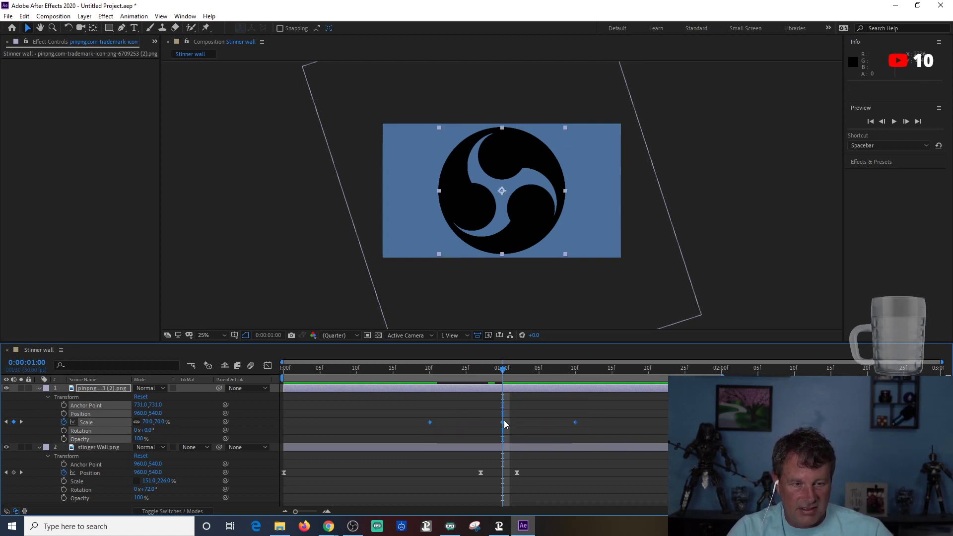
pyautogui.rightClick(574, 422)
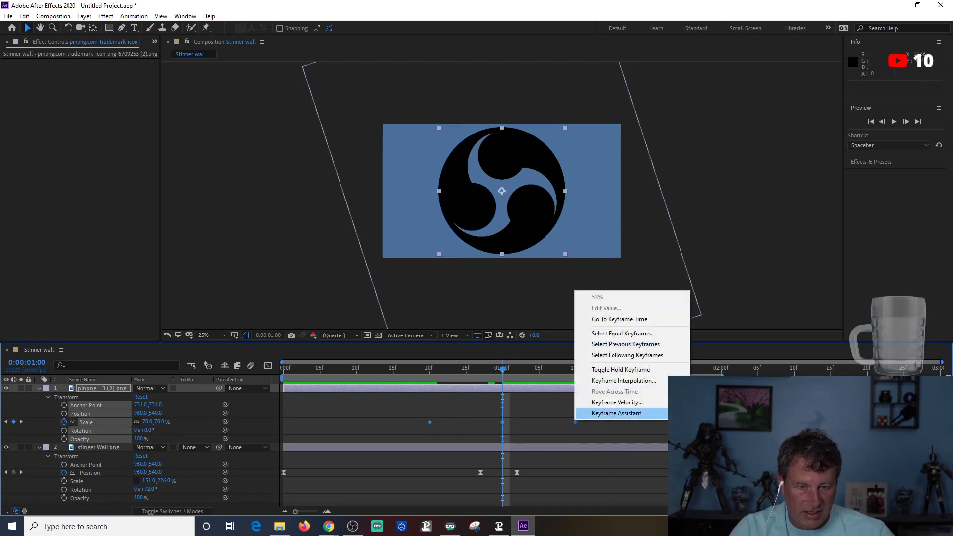
pyautogui.click(715, 435)
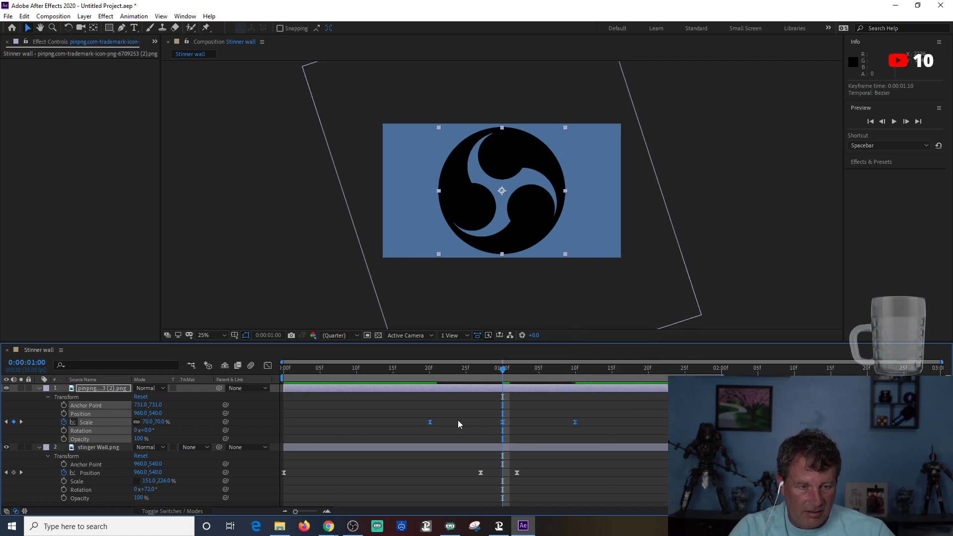
pyautogui.click(267, 365)
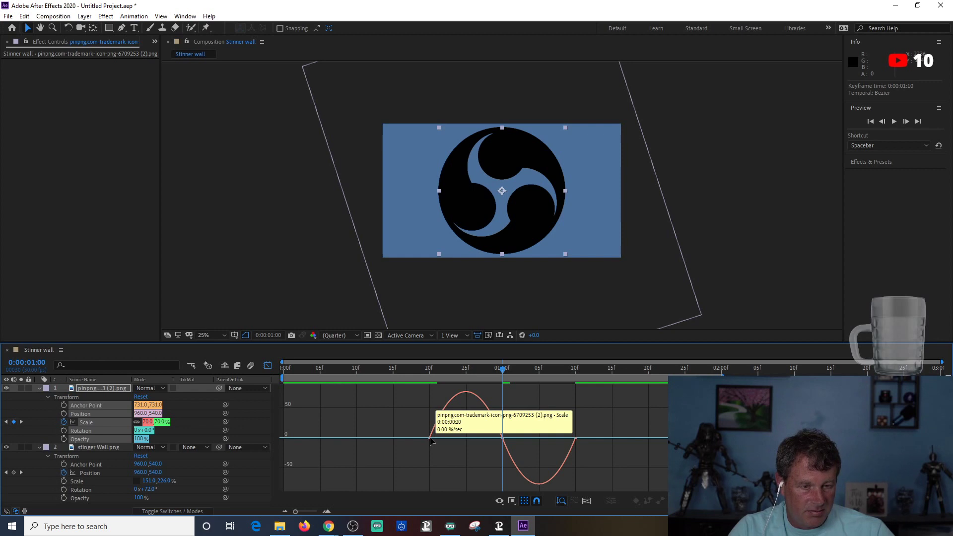
pyautogui.moveTo(431, 438); pyautogui.dragTo(458, 439)
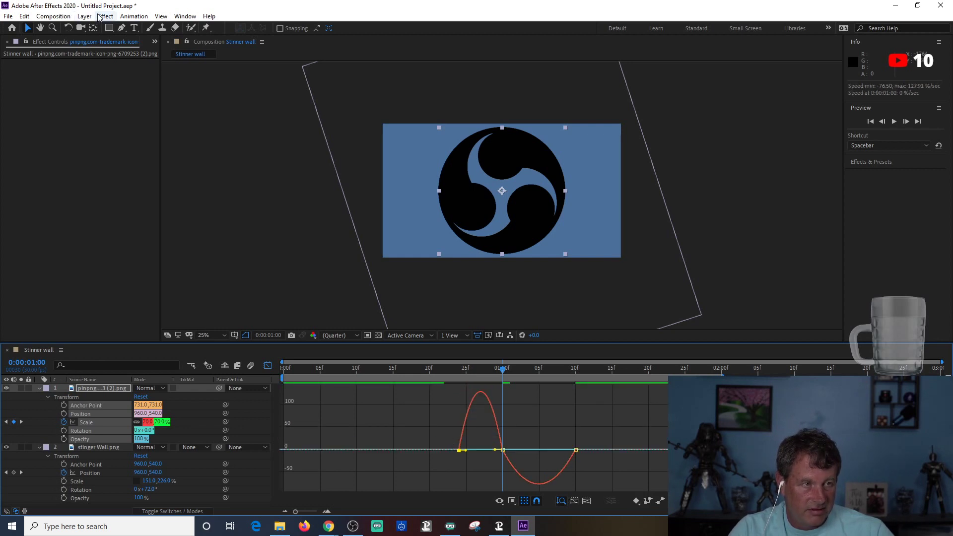
pyautogui.click(24, 16)
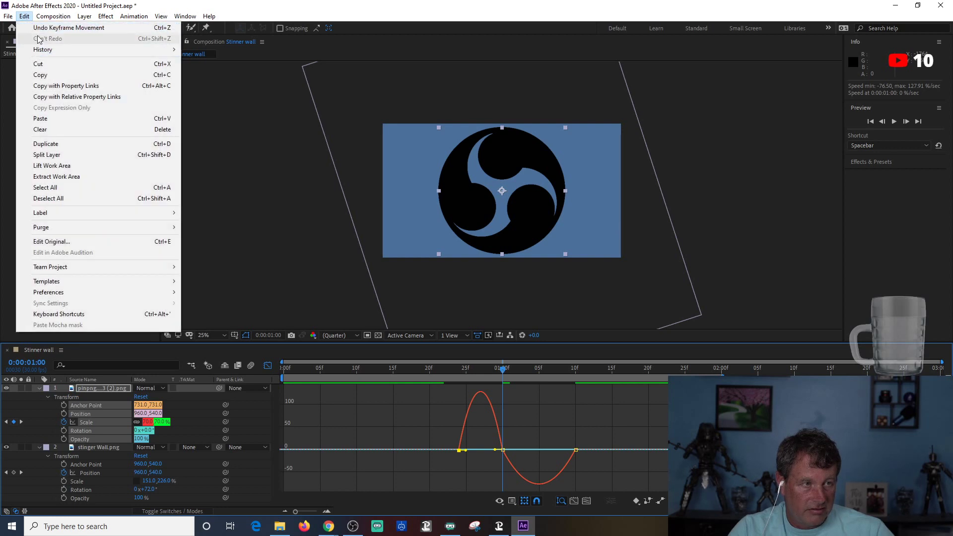
pyautogui.click(55, 28)
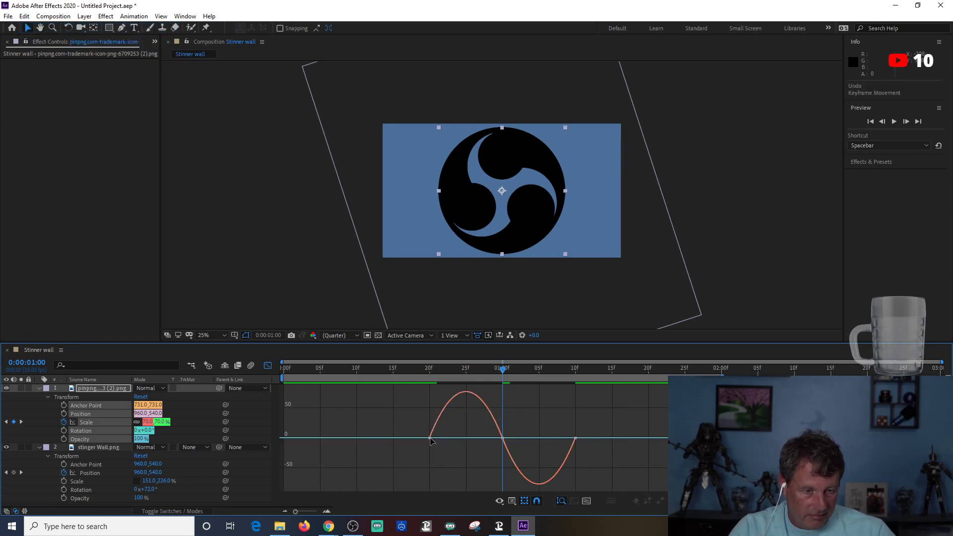
# Lengthen the easing handles of the icon's first and last scale keyframes so the speed peaks near 0:00:01:00, and preview it.
pyautogui.click(430, 438)
pyautogui.moveTo(441, 439); pyautogui.dragTo(469, 438)
pyautogui.click(576, 460)
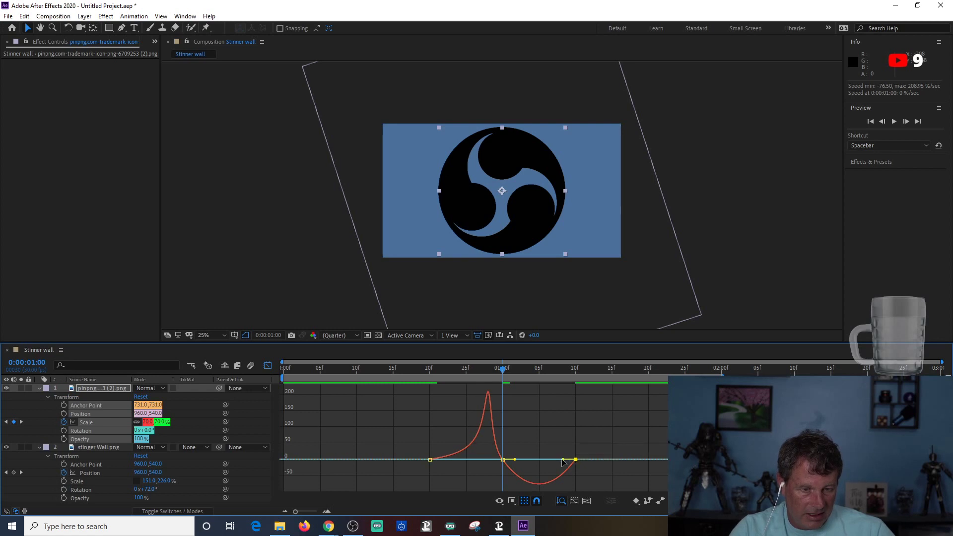
pyautogui.moveTo(563, 460); pyautogui.dragTo(529, 467)
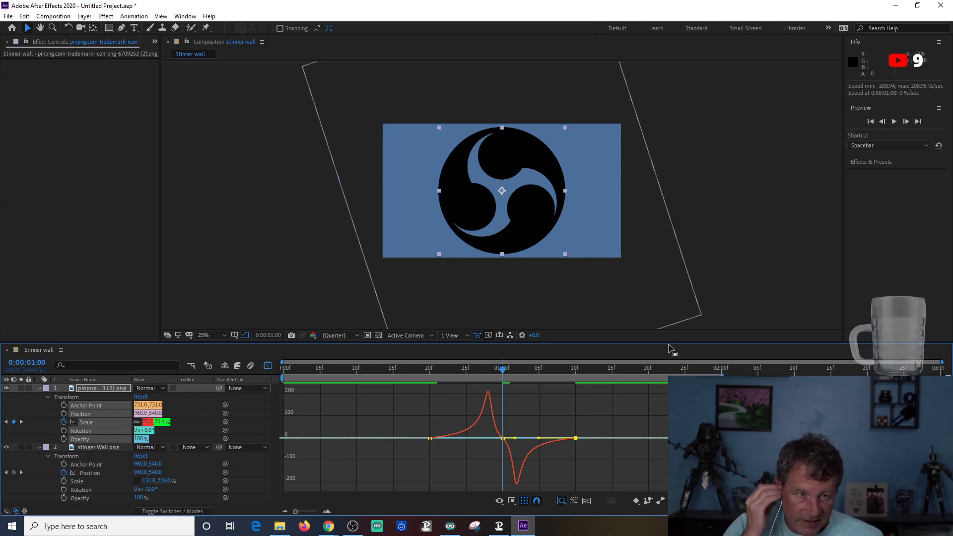
pyautogui.click(893, 122)
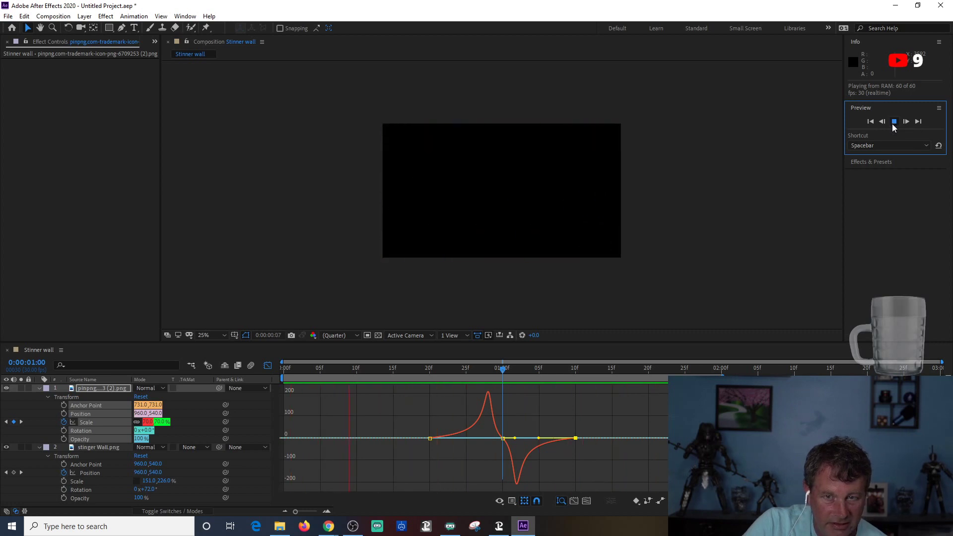
pyautogui.click(893, 122)
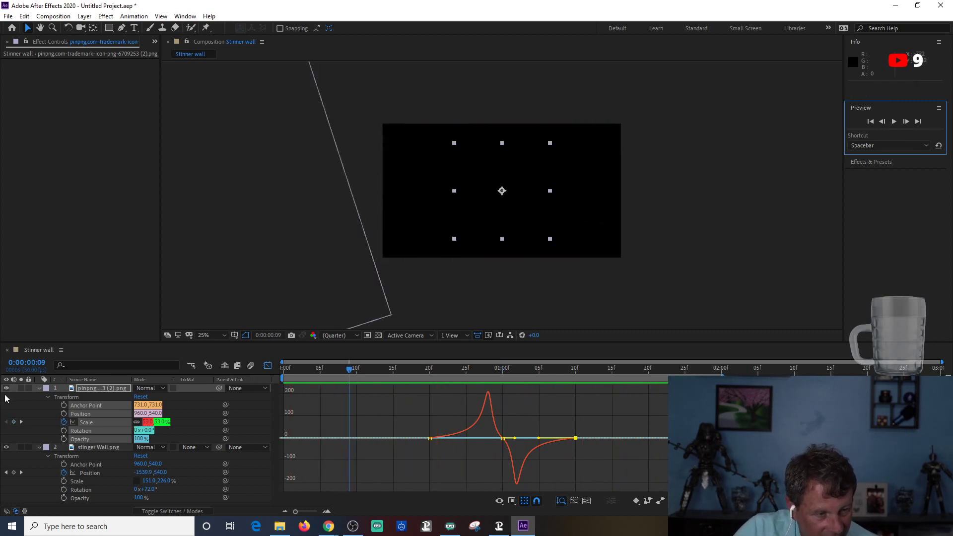
# Return the timeline to the layer view and collapse the properties of both the icon and wall layers.
pyautogui.click(38, 388)
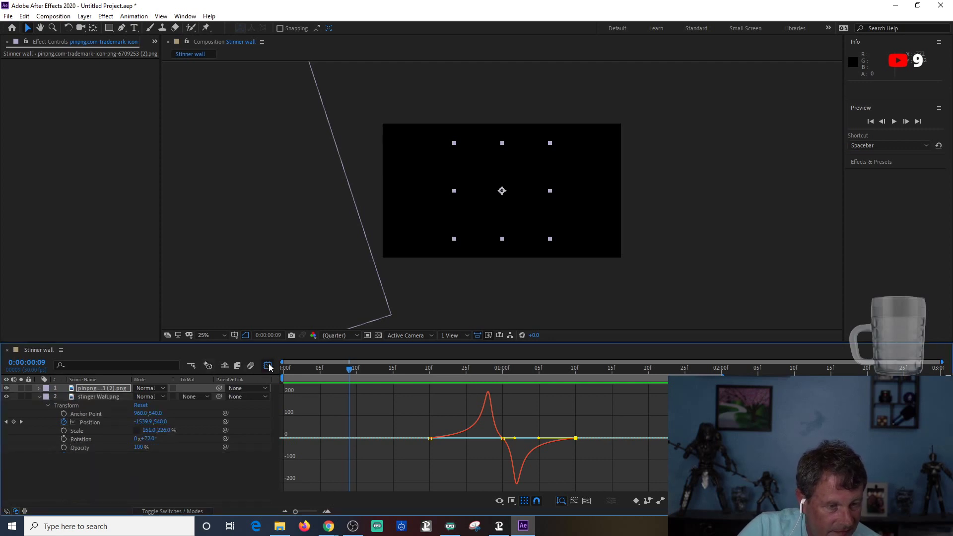
pyautogui.click(269, 366)
pyautogui.click(38, 396)
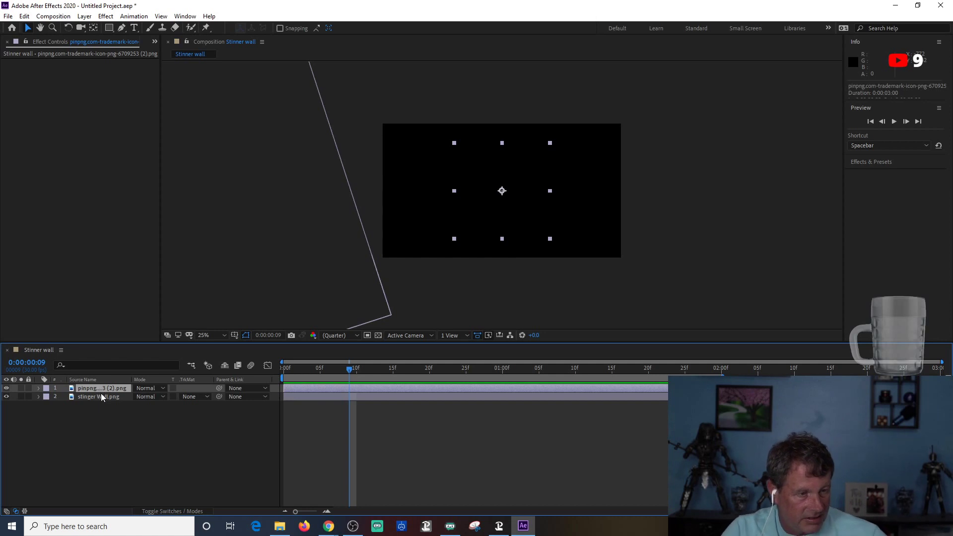
# Duplicate the stinger Wall.png layer and place the copy above the icon layer at the top of the stack.
pyautogui.click(101, 397)
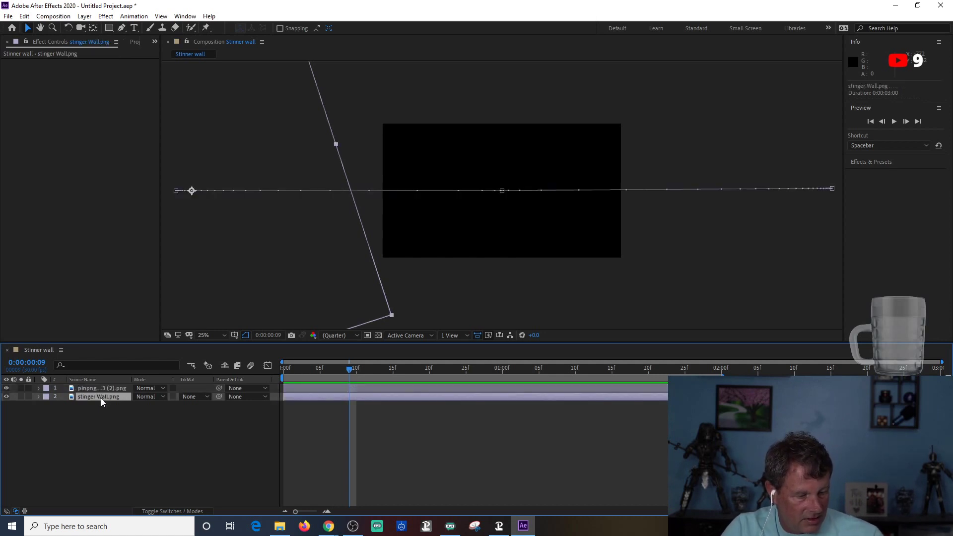
pyautogui.hotkey('ctrl', 'c')
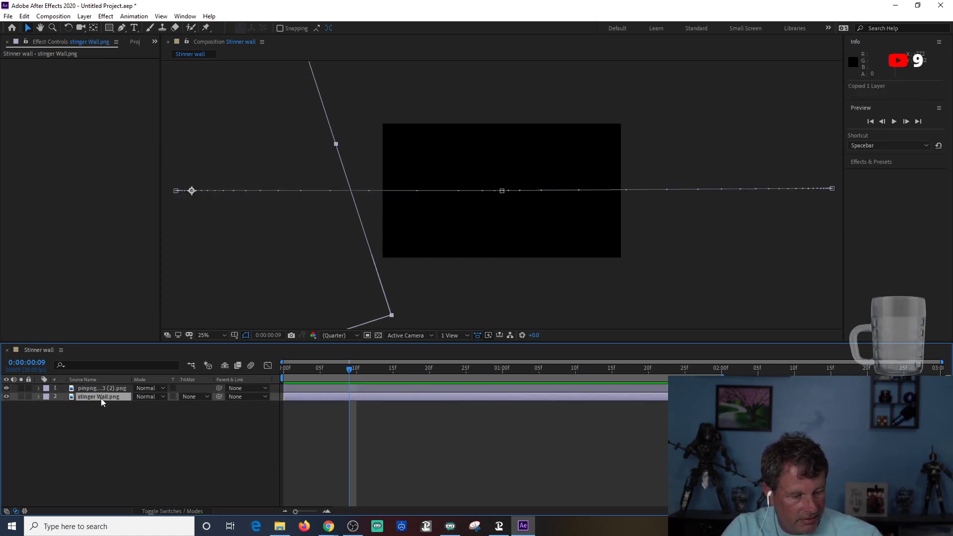
pyautogui.hotkey('ctrl', 'v')
pyautogui.moveTo(105, 405); pyautogui.dragTo(108, 388)
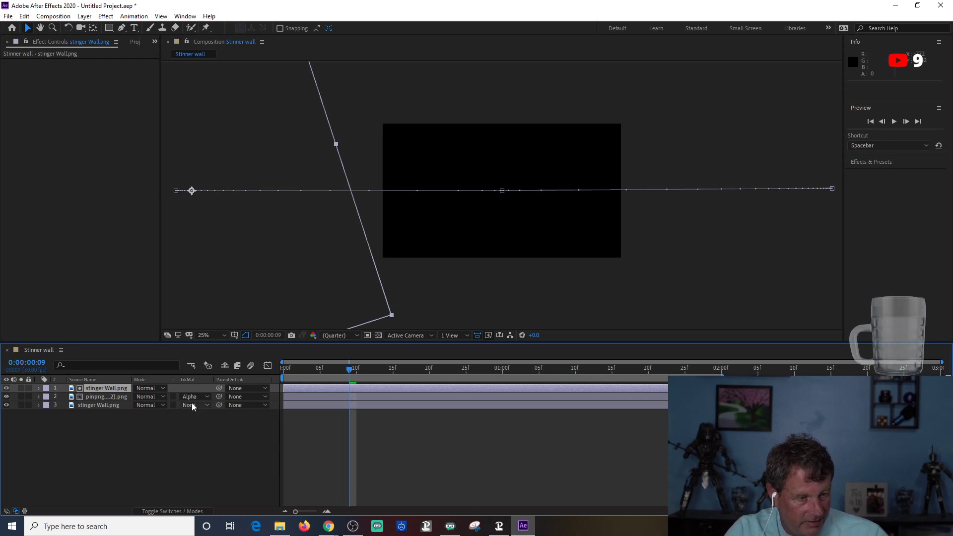
# Set the icon layer's track matte to Alpha Matte "stinger Wall.png" and check the frames around 0:00:00:07.
pyautogui.click(203, 395)
pyautogui.click(195, 404)
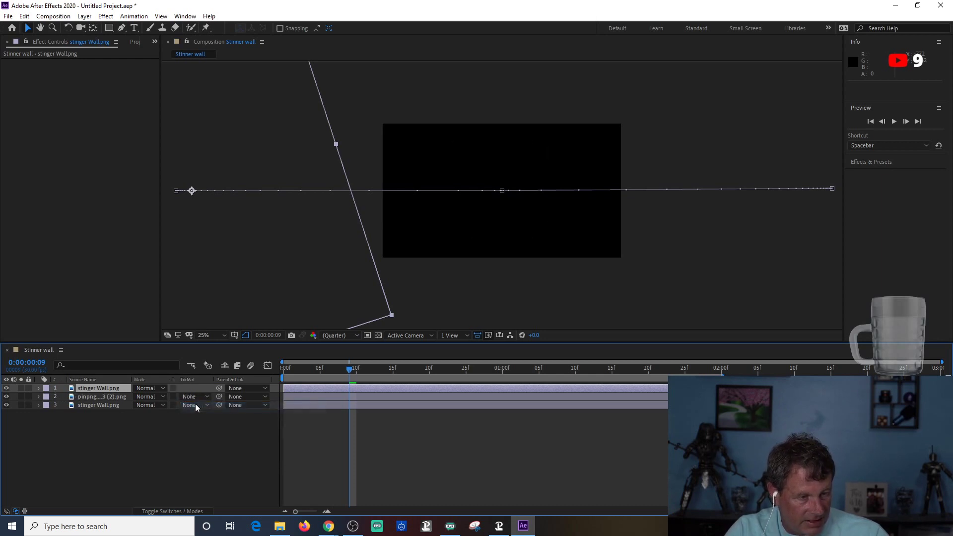
pyautogui.click(205, 399)
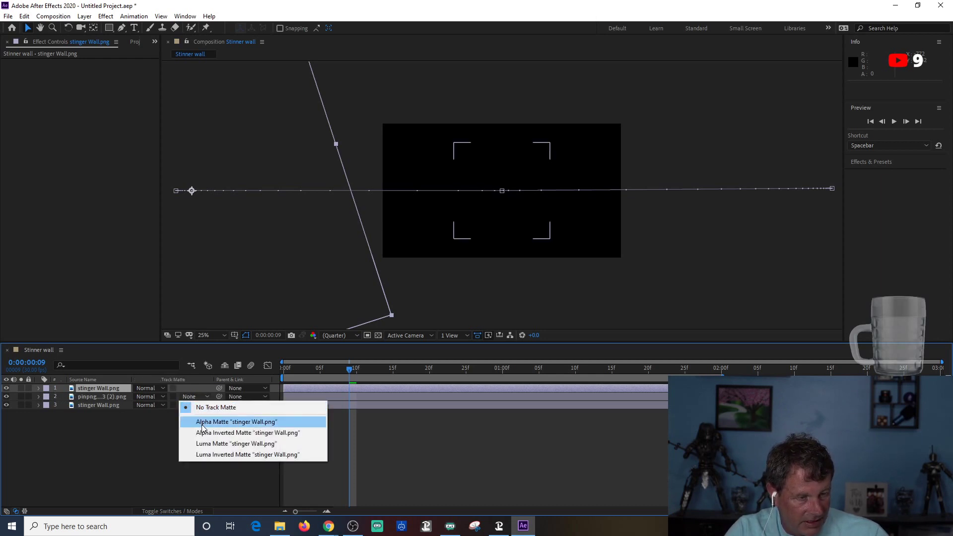
pyautogui.click(201, 425)
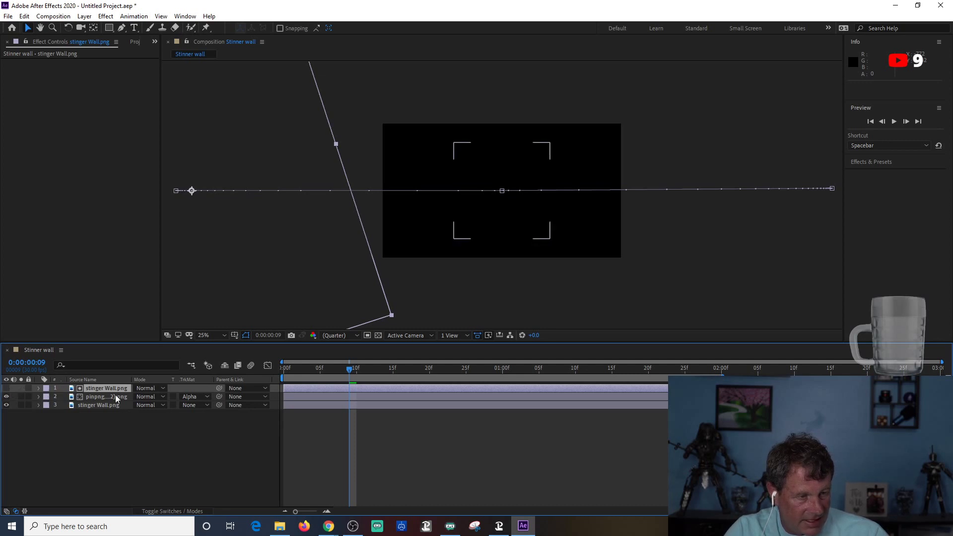
pyautogui.moveTo(347, 368); pyautogui.dragTo(335, 399)
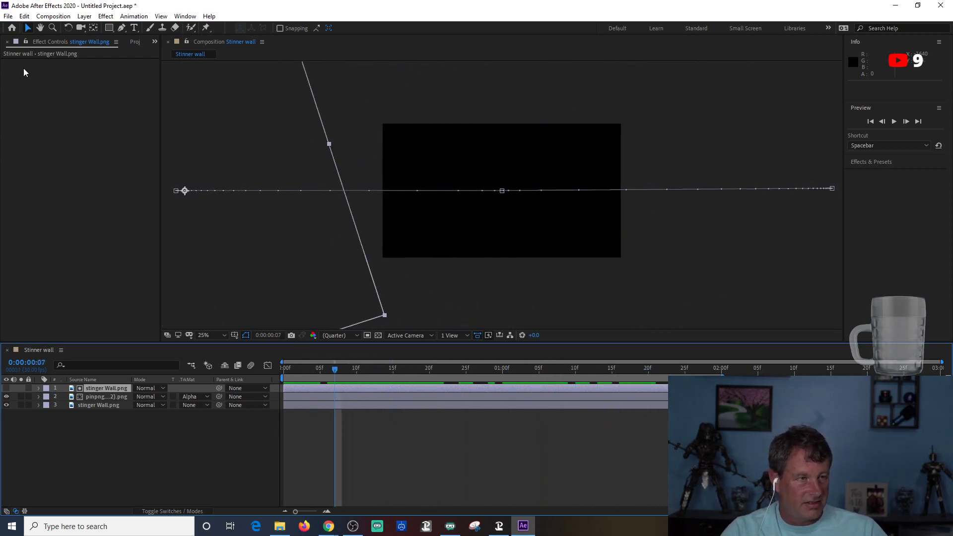
# Send the Stinner wall composition to the Adobe Media Encoder queue and set its output format to WebM.
pyautogui.click(8, 16)
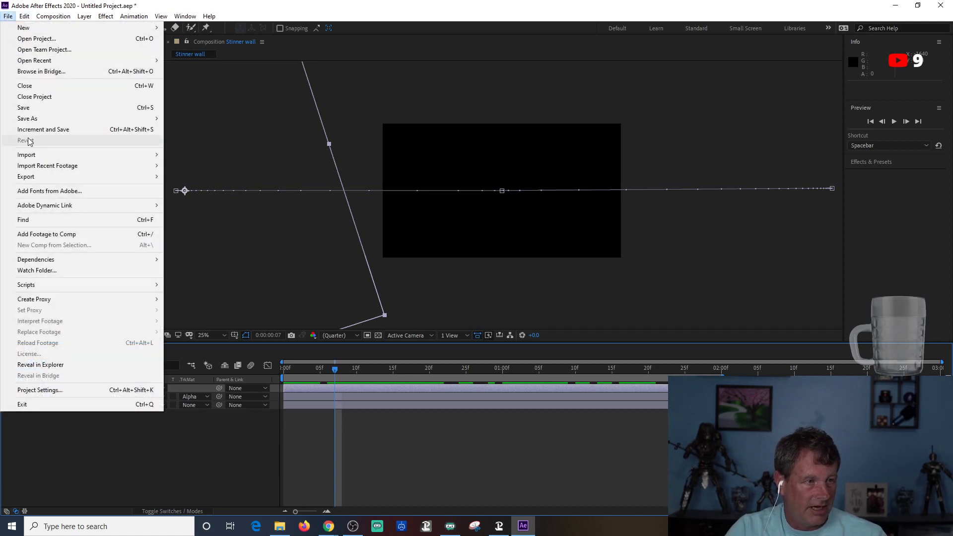
pyautogui.moveTo(91, 176)
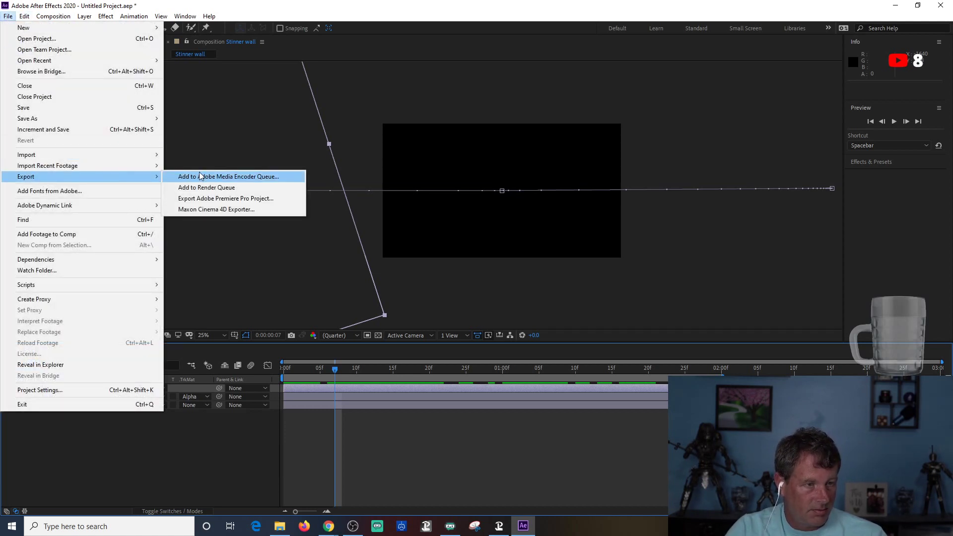
pyautogui.click(230, 178)
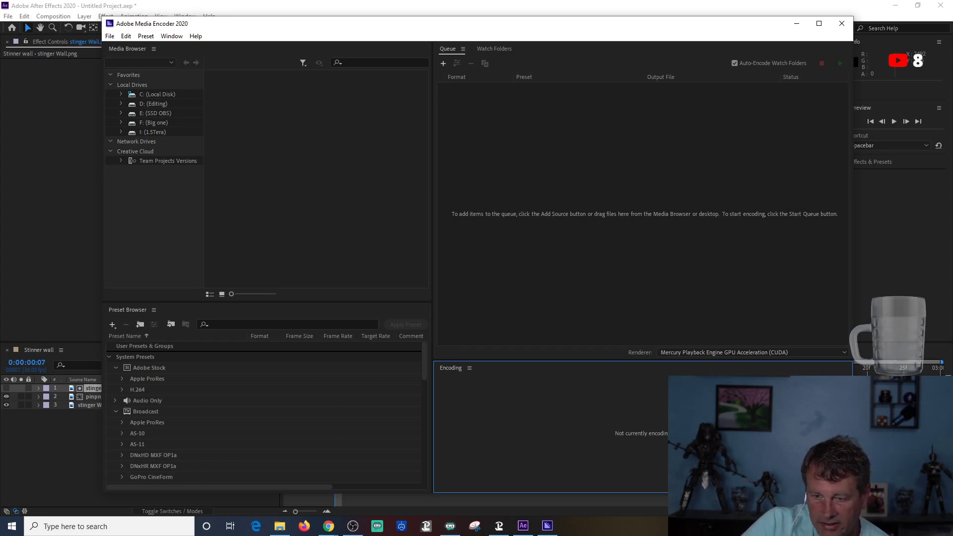
pyautogui.hotkey('alt', 'Tab')
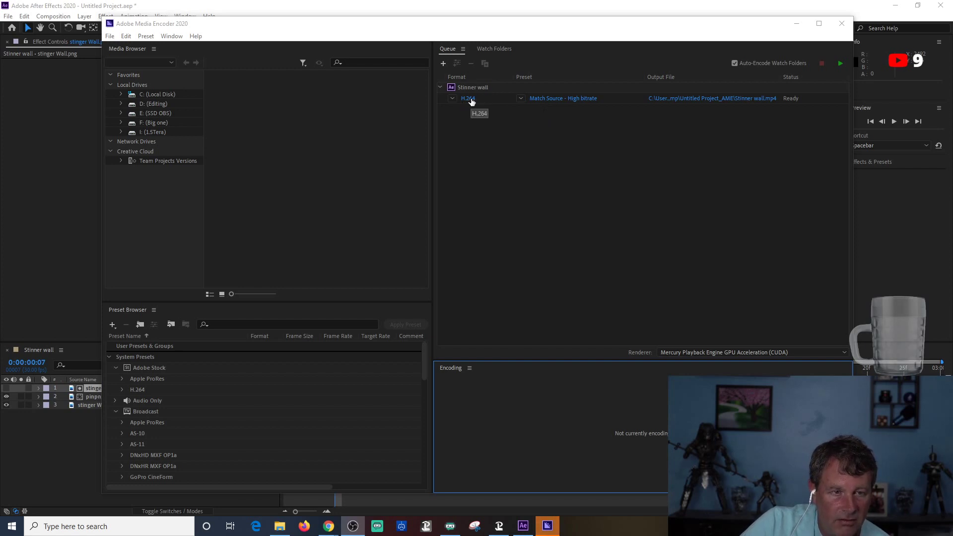
pyautogui.click(452, 99)
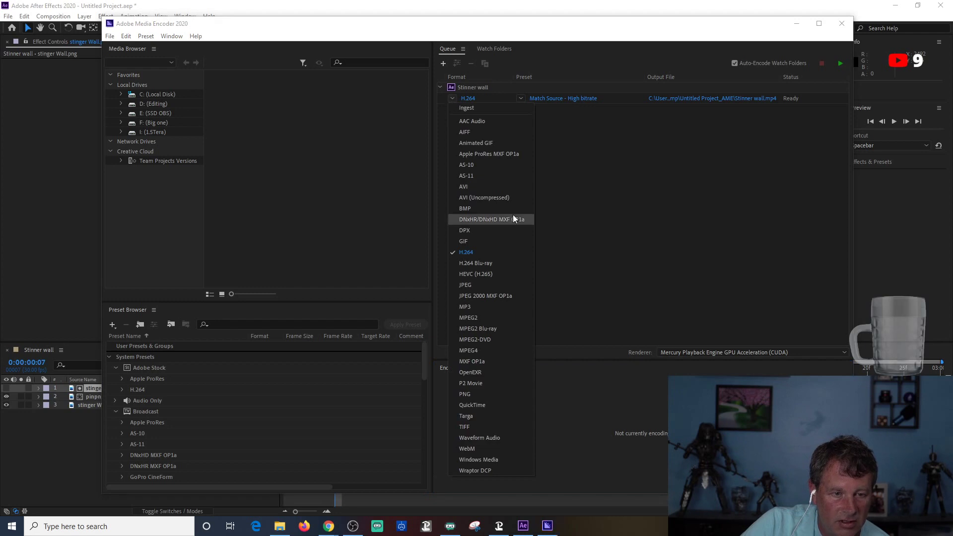
pyautogui.click(466, 449)
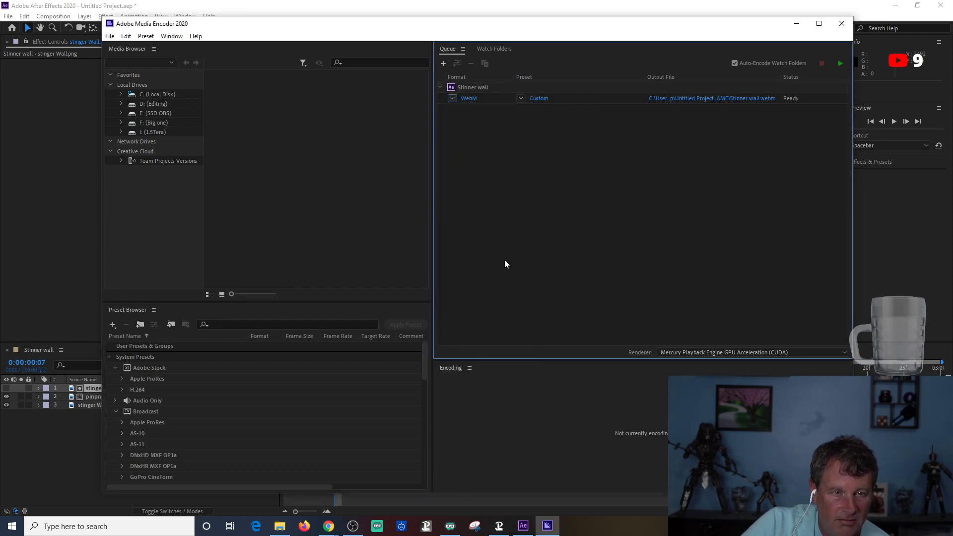
# Try setting the WebM output location to the Tutorial stinger folder on the SSD OBS (E:) drive, keeping the name Stinner wall, and leave the export settings.
pyautogui.click(468, 99)
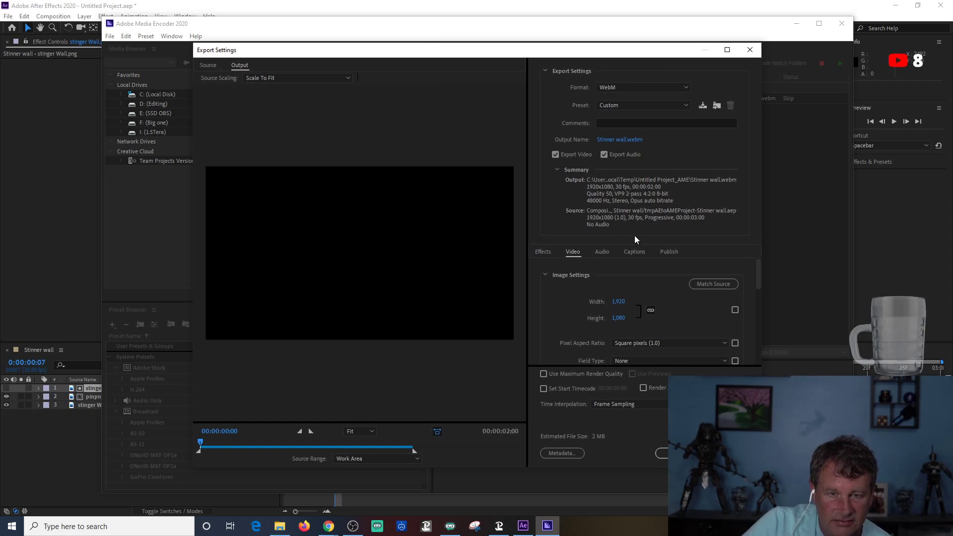
pyautogui.click(629, 139)
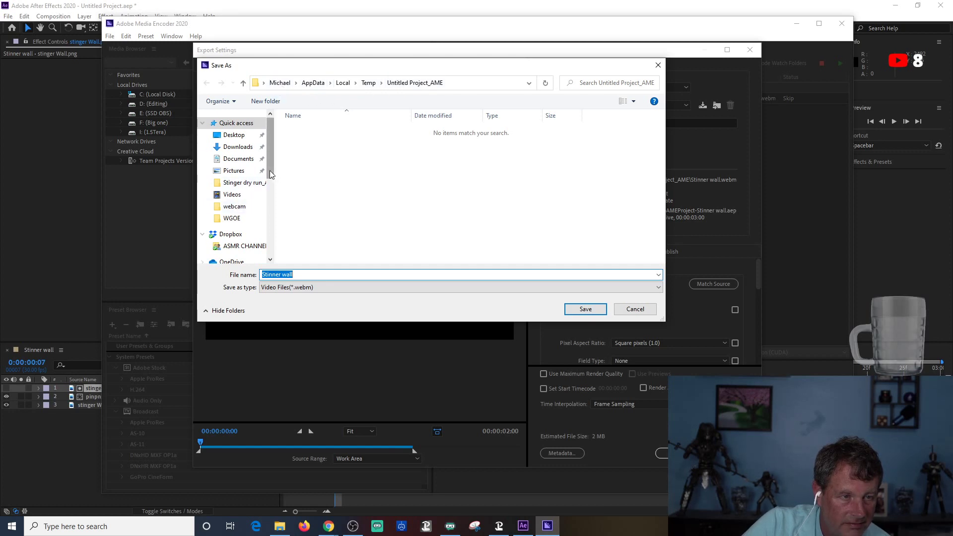
pyautogui.moveTo(269, 171); pyautogui.dragTo(266, 253)
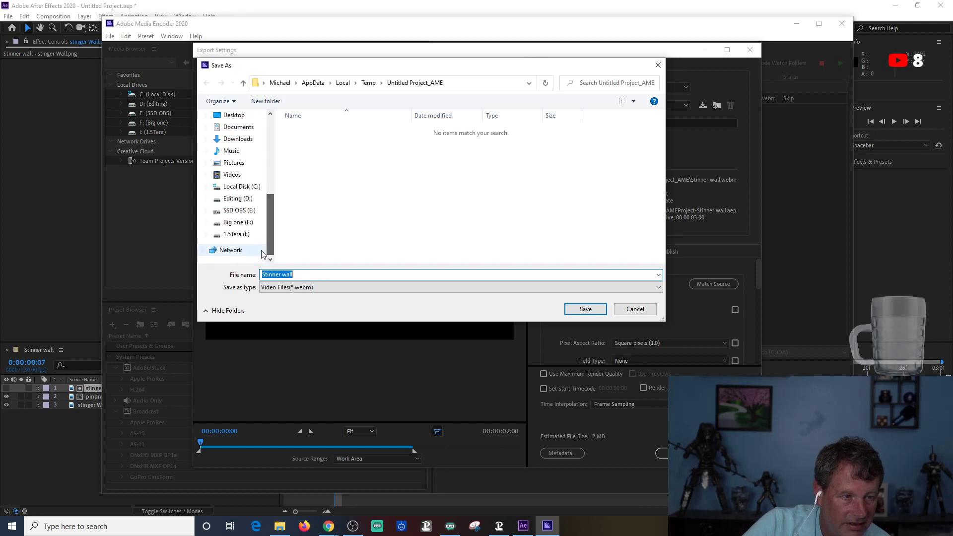
pyautogui.click(235, 211)
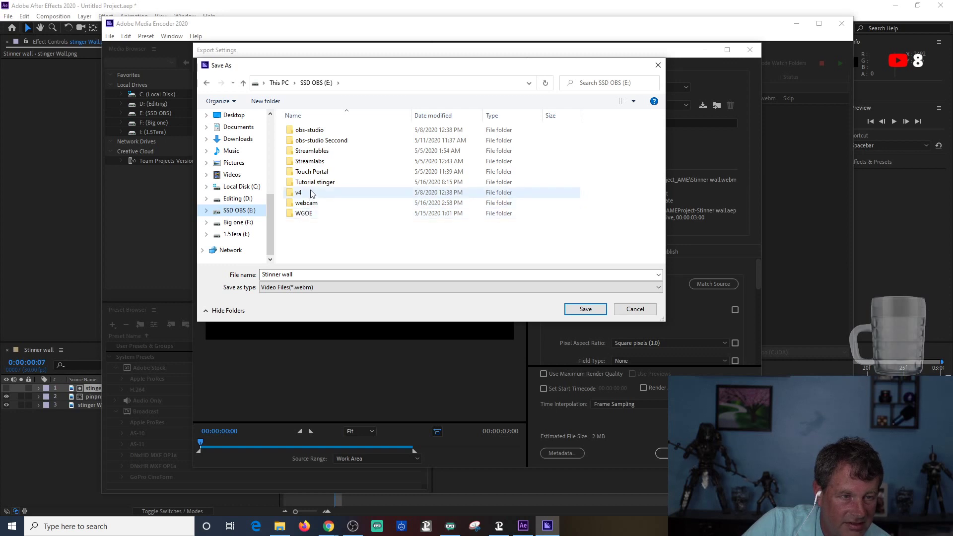
pyautogui.click(316, 183)
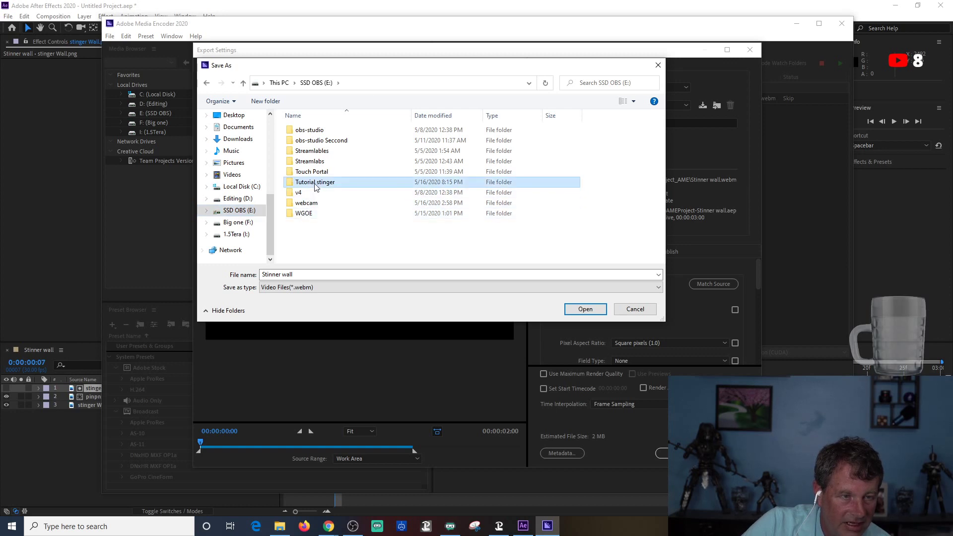
pyautogui.doubleClick(316, 183)
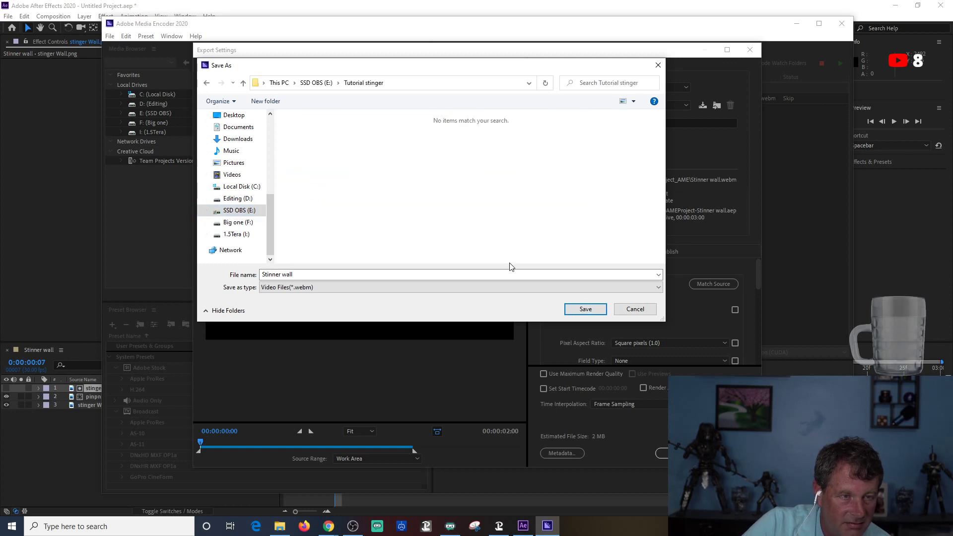
pyautogui.click(586, 309)
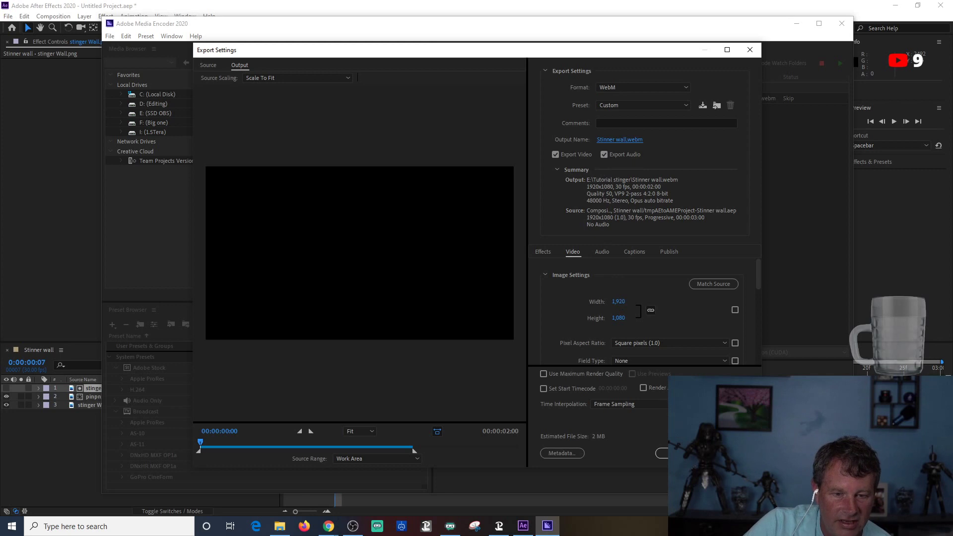
pyautogui.click(677, 453)
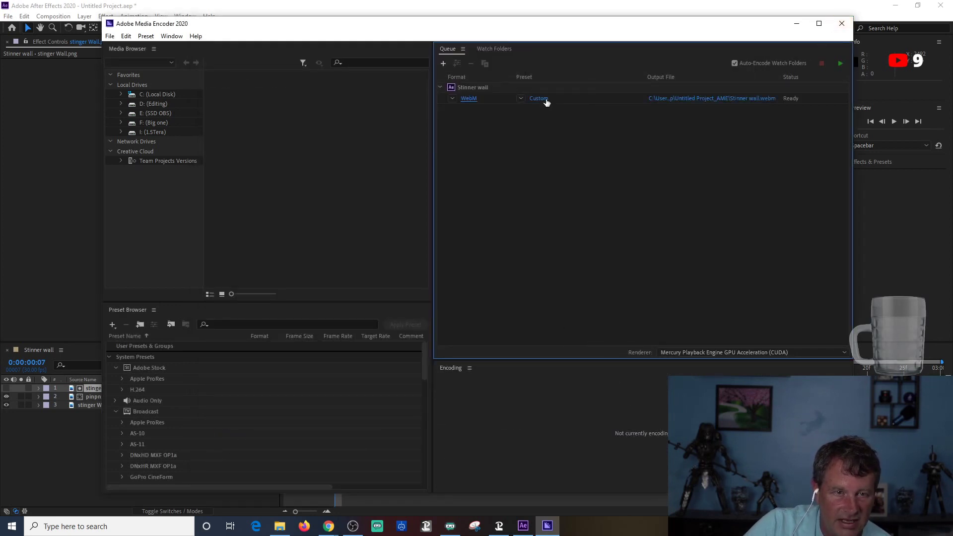
# Remove the Stinner wall item from the encoding queue and switch back to After Effects.
pyautogui.click(506, 100)
pyautogui.press('Delete')
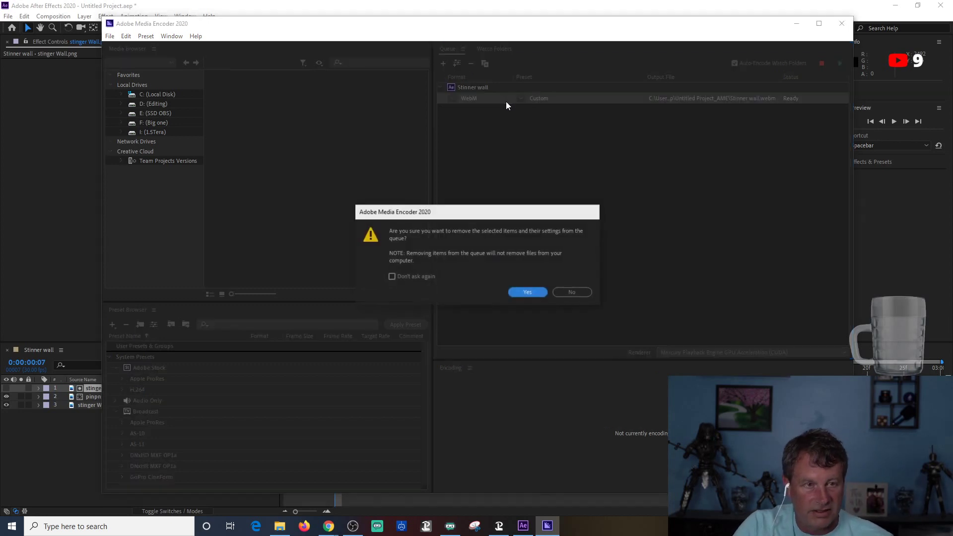
pyautogui.click(529, 291)
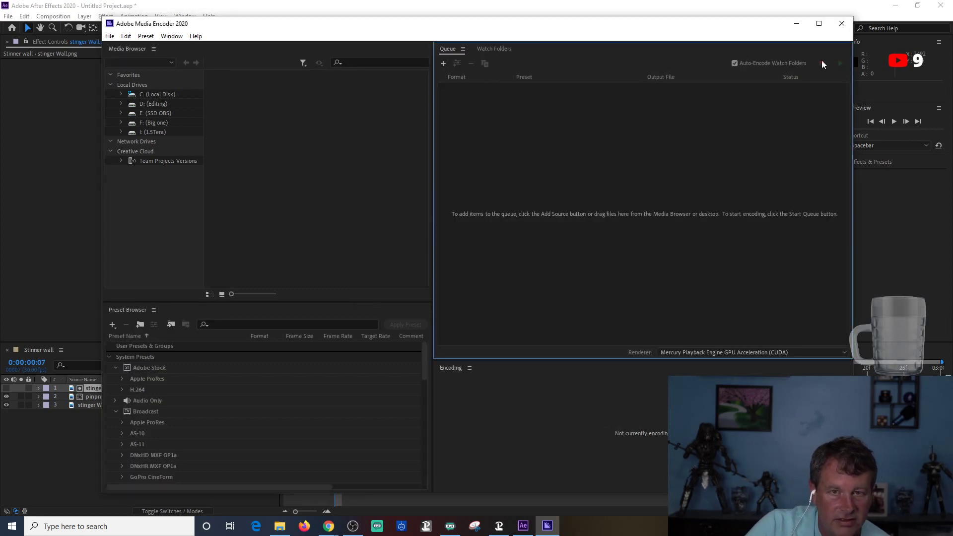
pyautogui.click(796, 24)
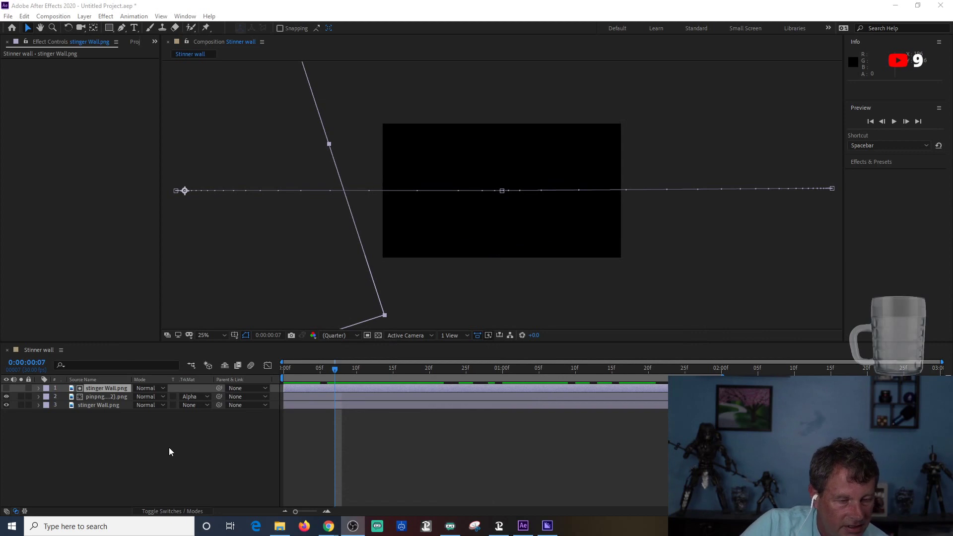
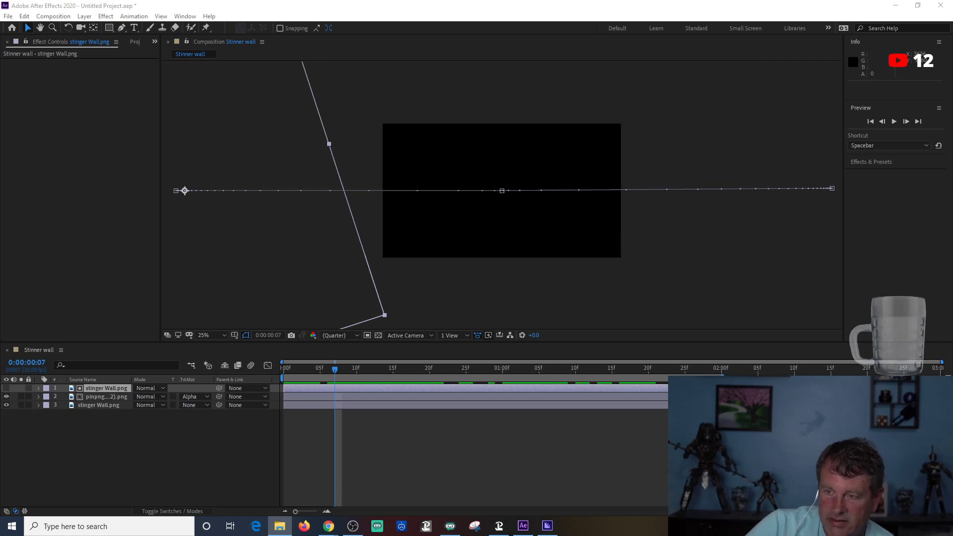
# Import Wood_Golf_Club_Hit_Ball.mp3 into the project and add it to the composition as the bottom layer.
pyautogui.moveTo(474, 278); pyautogui.dragTo(680, 188)
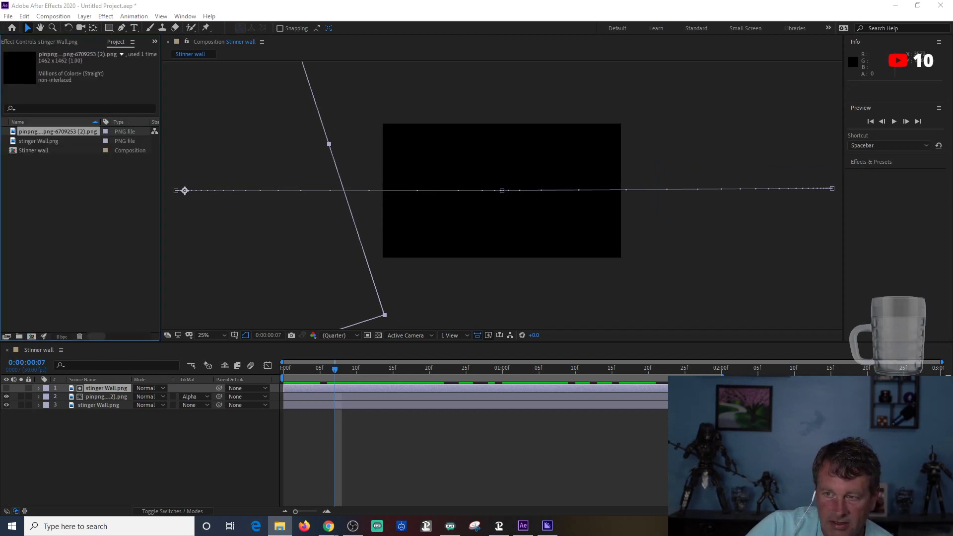
pyautogui.moveTo(635, 164); pyautogui.dragTo(100, 232)
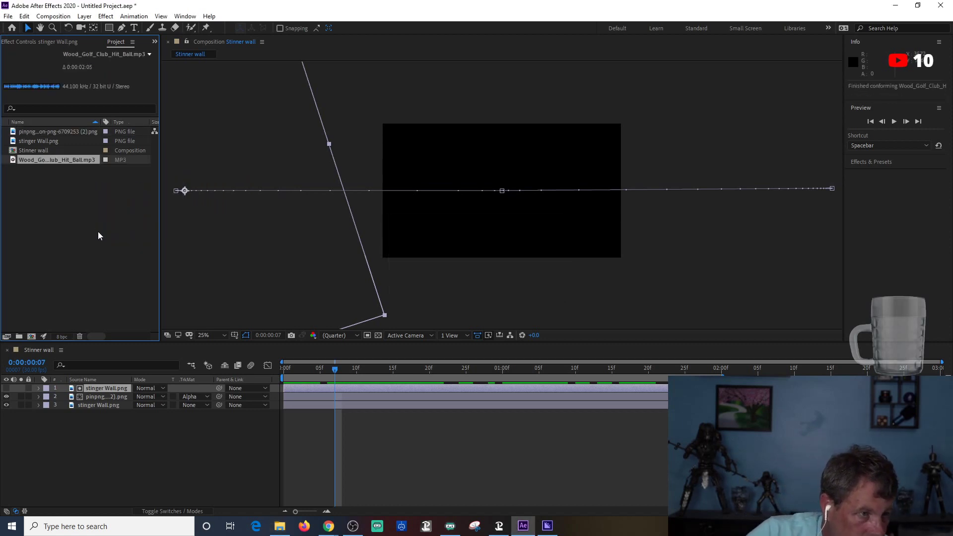
pyautogui.moveTo(103, 437); pyautogui.dragTo(119, 441)
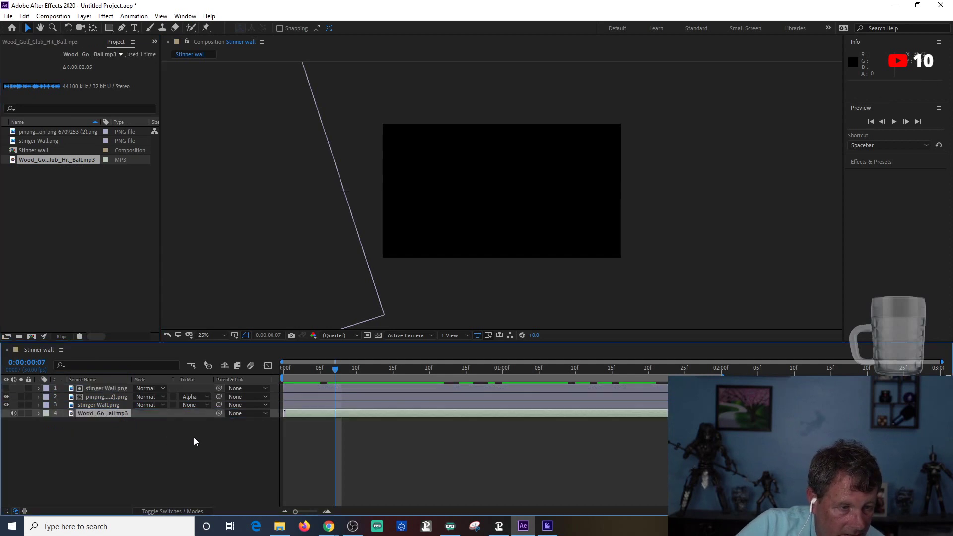
# Show the audio layer's waveform and shift the layer 5 frames later so its peak falls at about 0:00:01:00.
pyautogui.click(39, 414)
pyautogui.click(47, 423)
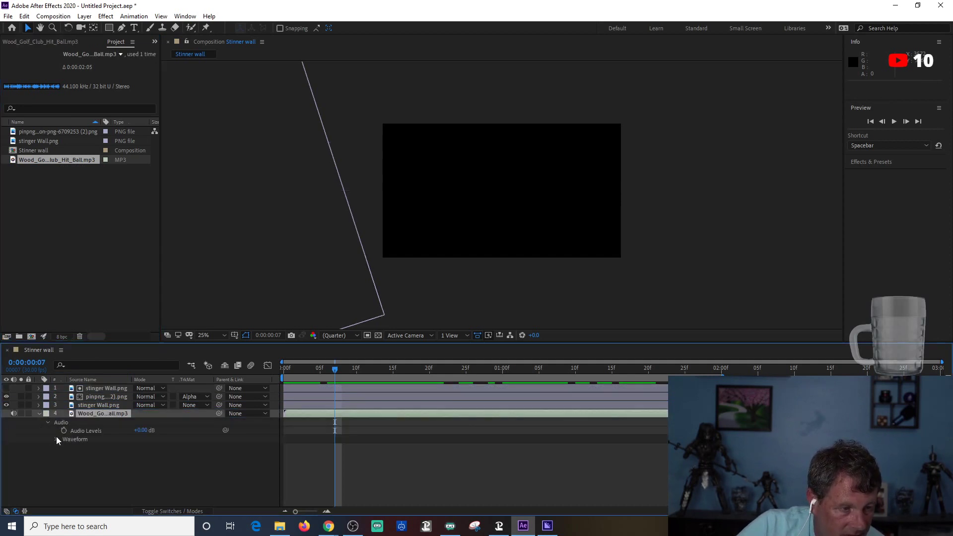
pyautogui.click(56, 440)
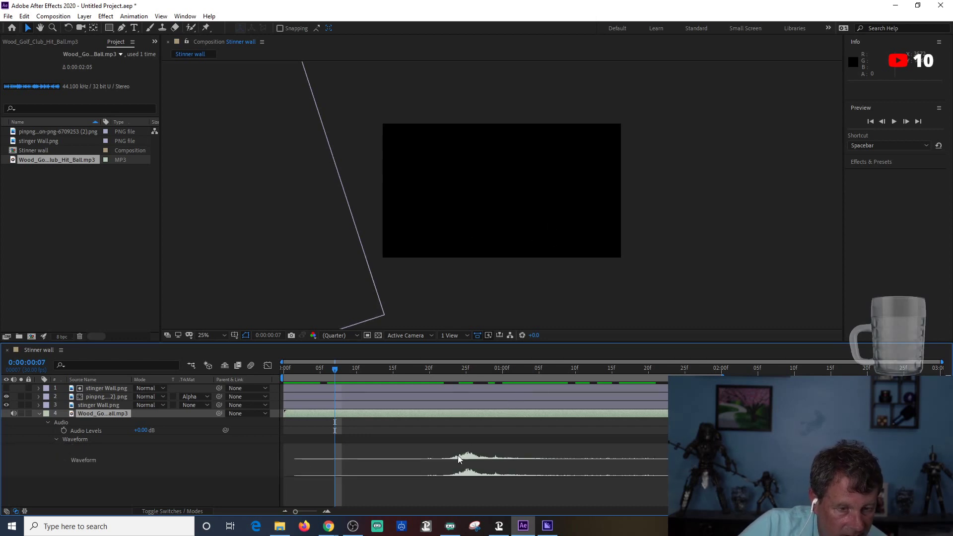
pyautogui.moveTo(460, 454); pyautogui.dragTo(484, 456)
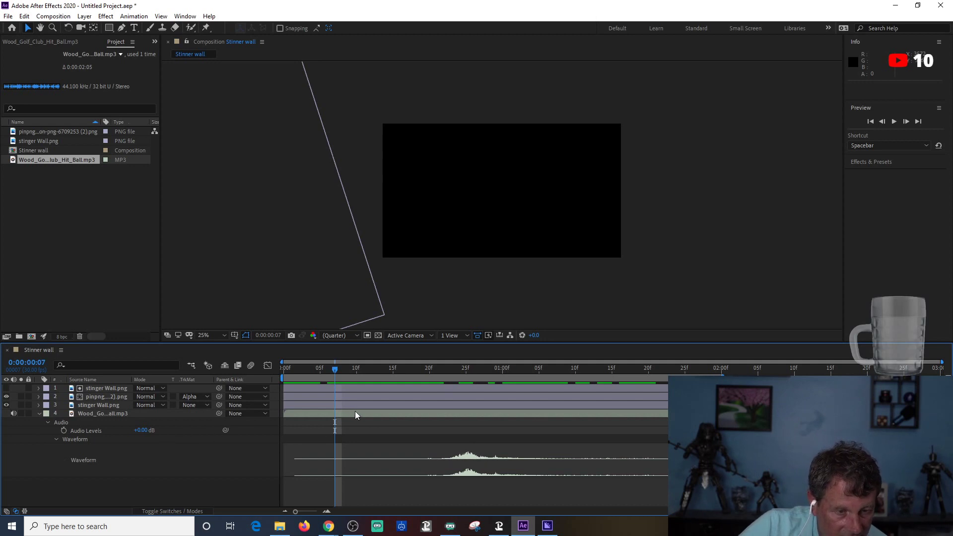
pyautogui.moveTo(356, 415); pyautogui.dragTo(388, 416)
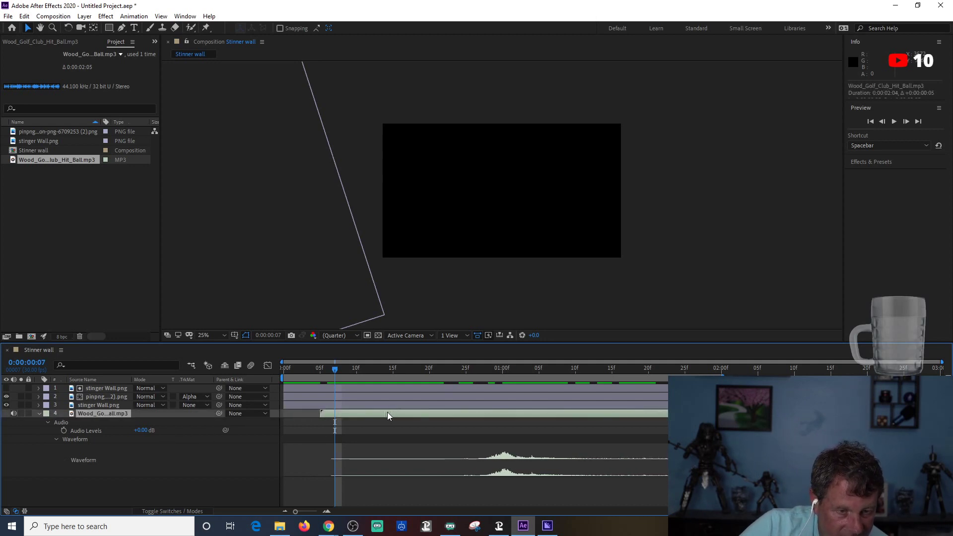
# Enlarge the composition view to 50% and preview the stinger with its sound effect, stopping at 0:00:01:23.
pyautogui.press('.')
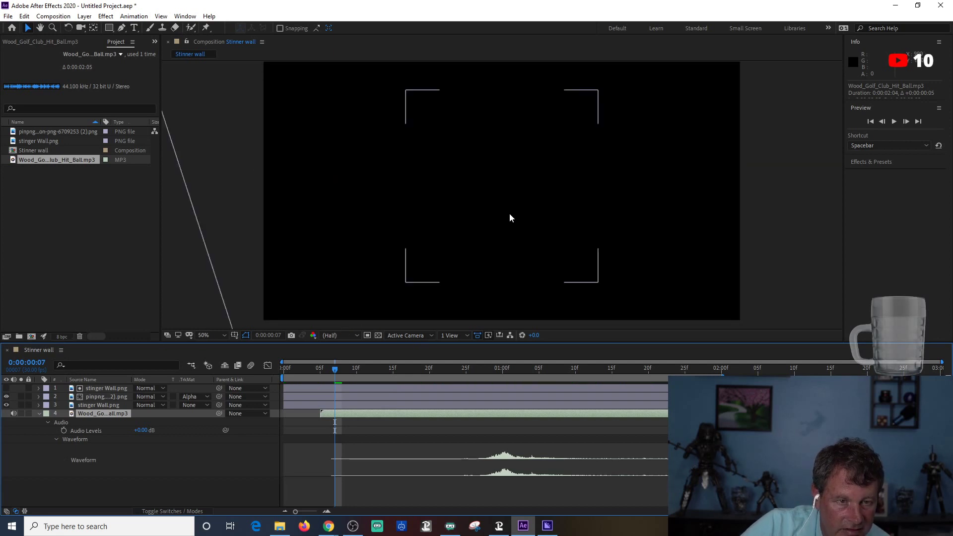
pyautogui.click(893, 122)
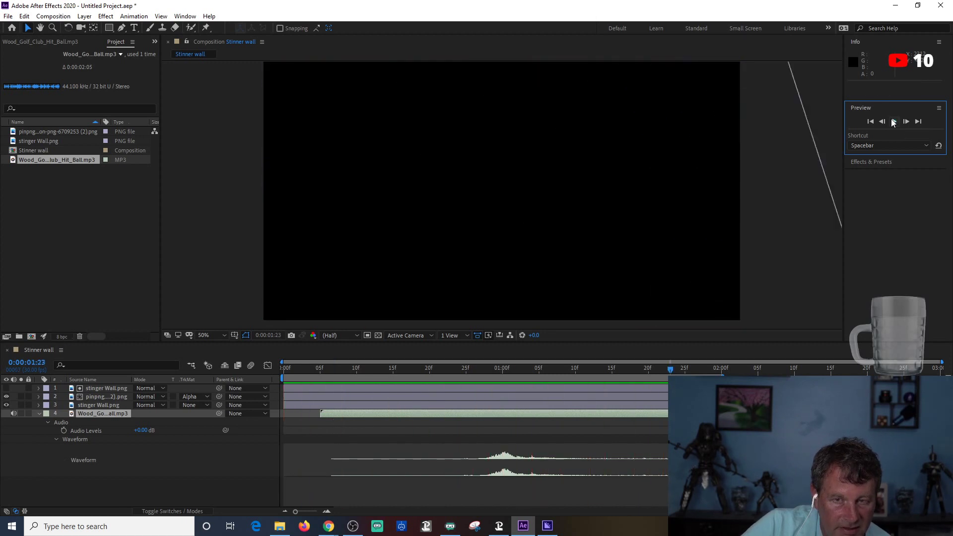
pyautogui.click(894, 122)
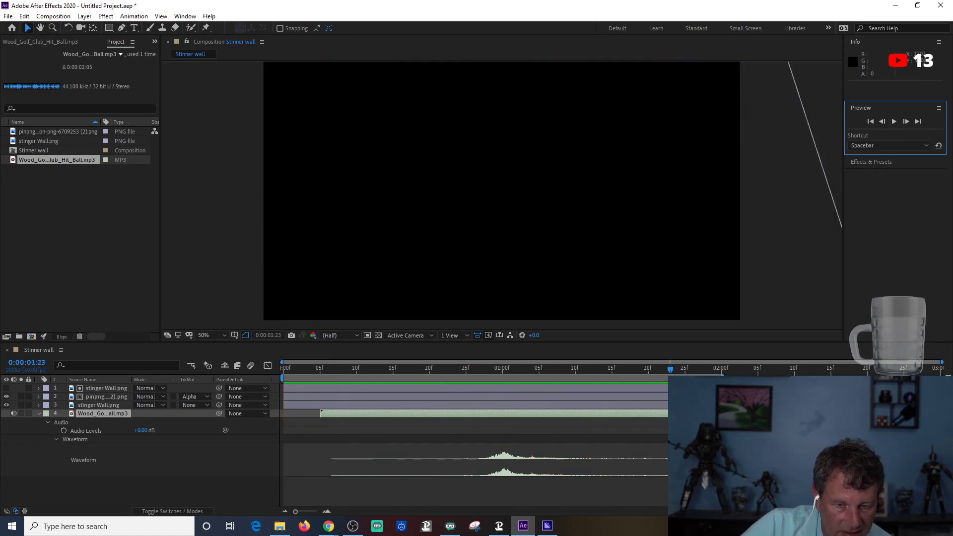
# Trim both ends of the audio layer to a 6-frame clip around its waveform peak near 0:00:01:00.
pyautogui.moveTo(668, 414); pyautogui.dragTo(527, 429)
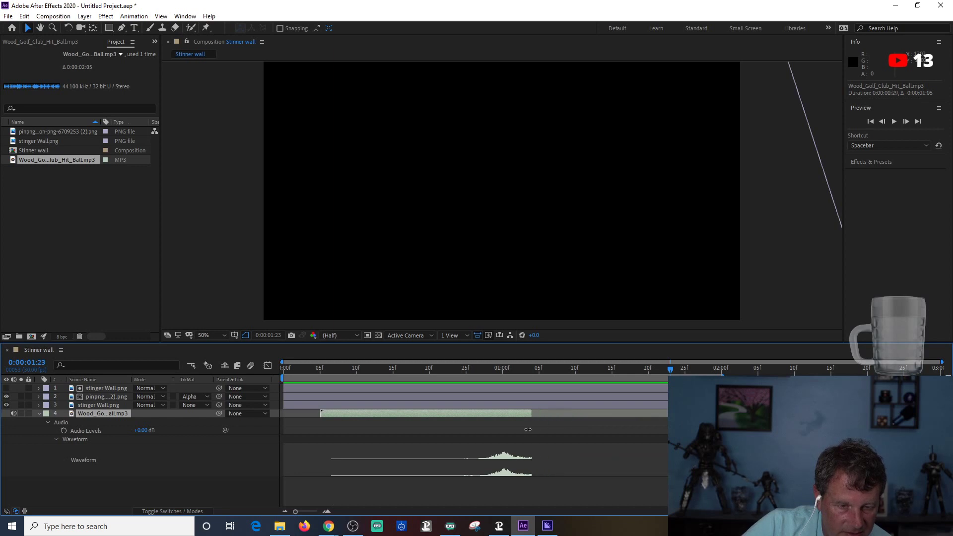
pyautogui.moveTo(322, 413); pyautogui.dragTo(476, 426)
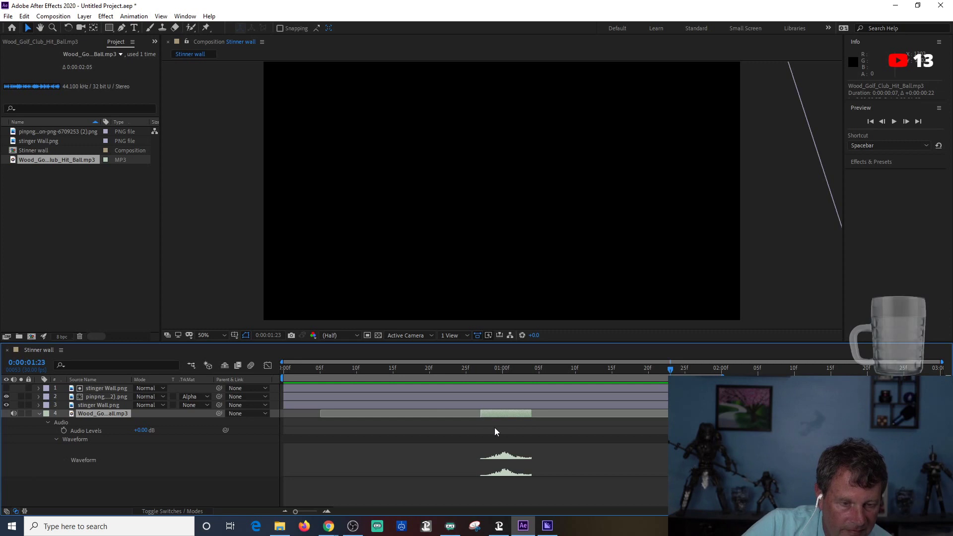
pyautogui.moveTo(530, 413); pyautogui.dragTo(518, 414)
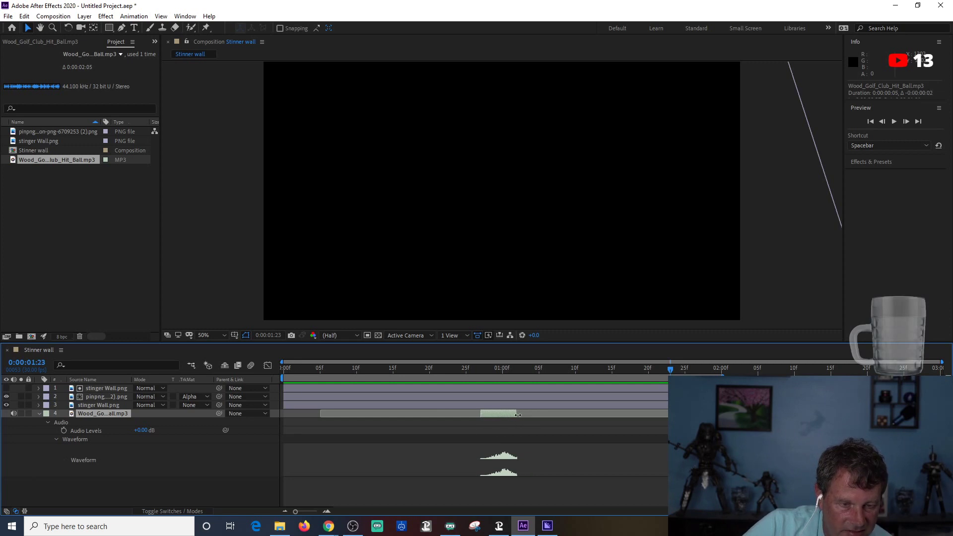
pyautogui.moveTo(517, 414); pyautogui.dragTo(524, 414)
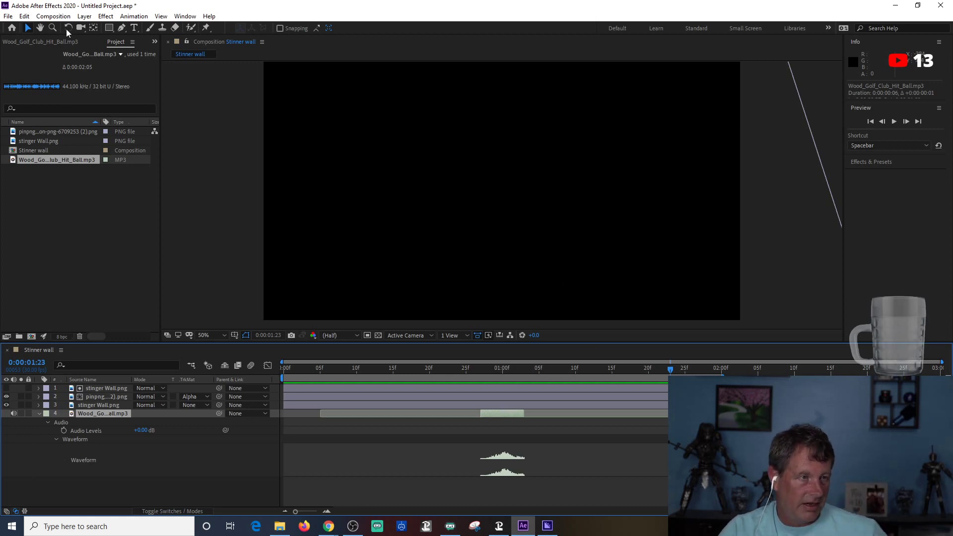
# Send the Stinner wall composition to the Adobe Media Encoder queue and set its export format to WebM.
pyautogui.click(8, 16)
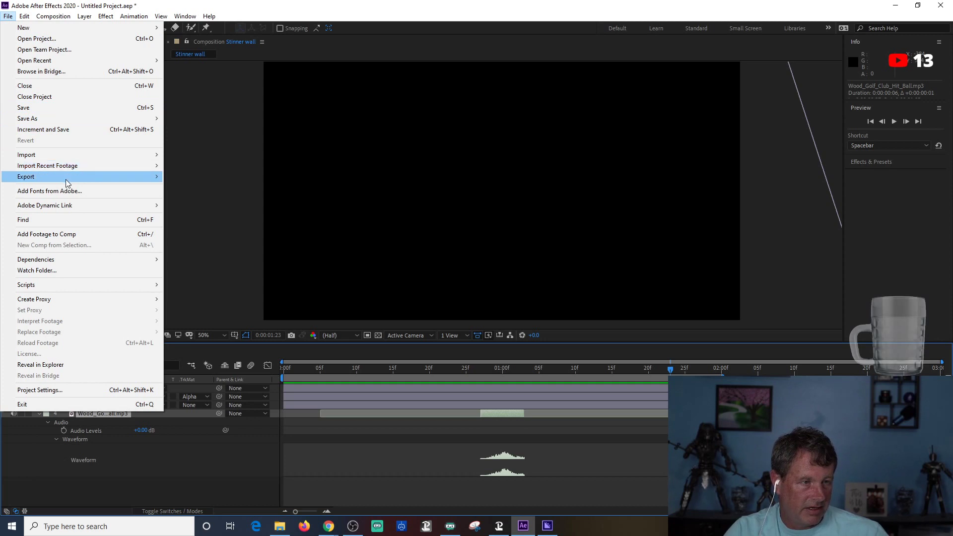
pyautogui.moveTo(118, 178)
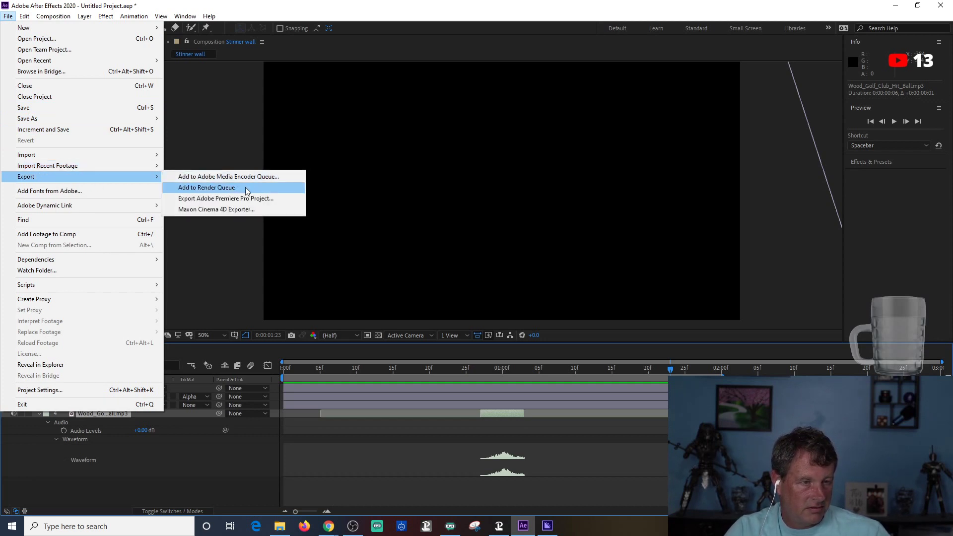
pyautogui.click(234, 177)
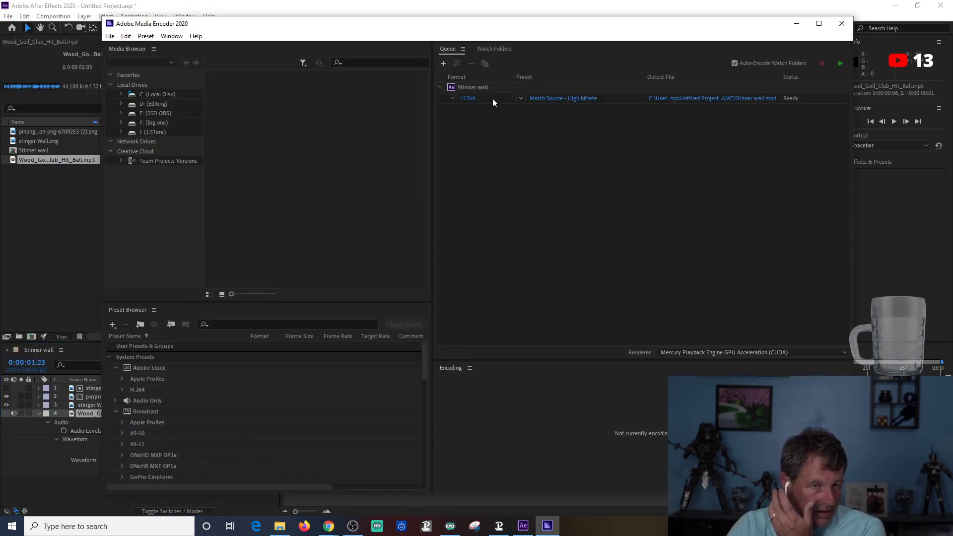
pyautogui.click(453, 98)
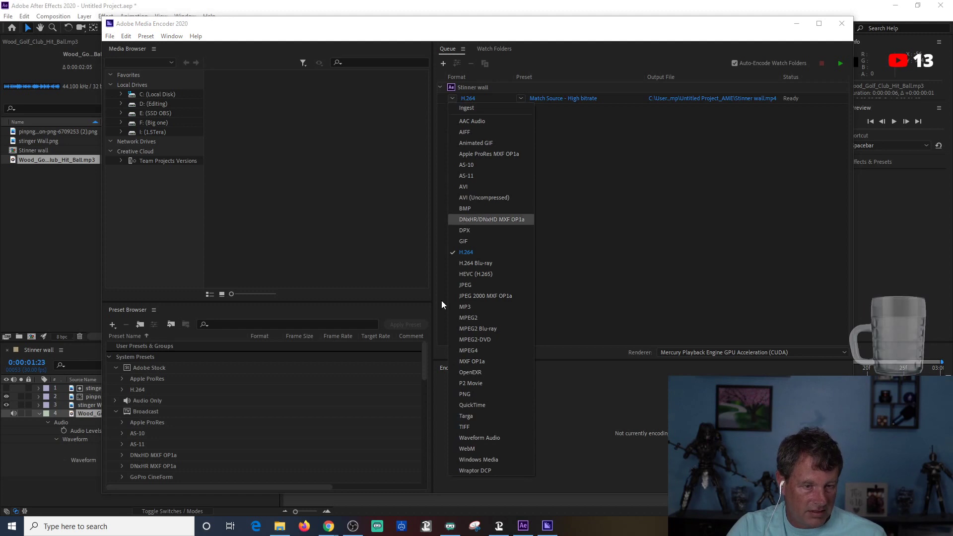
pyautogui.click(469, 448)
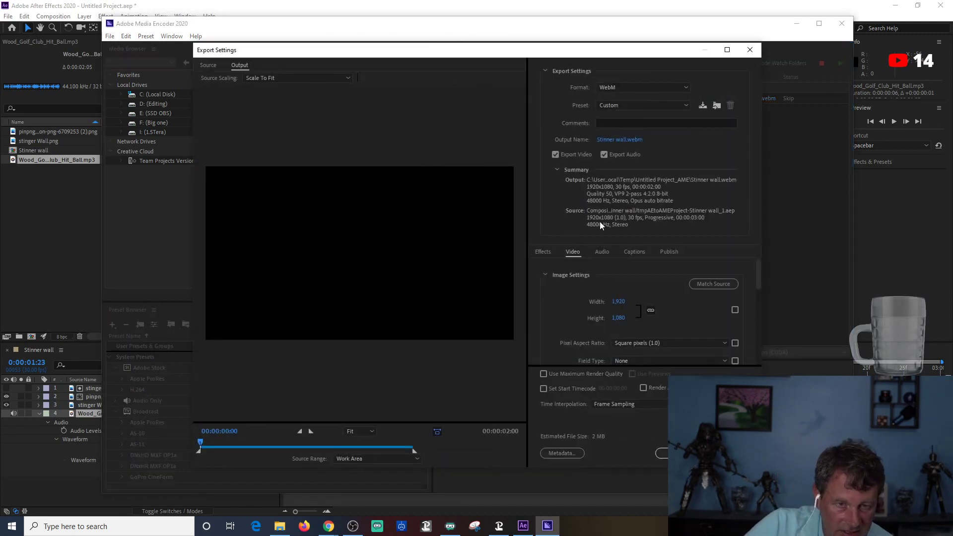
# Set the export's output file to Stinner wall.webm in the Tutorial stinger folder on the SSD OBS (E:) drive.
pyautogui.click(623, 139)
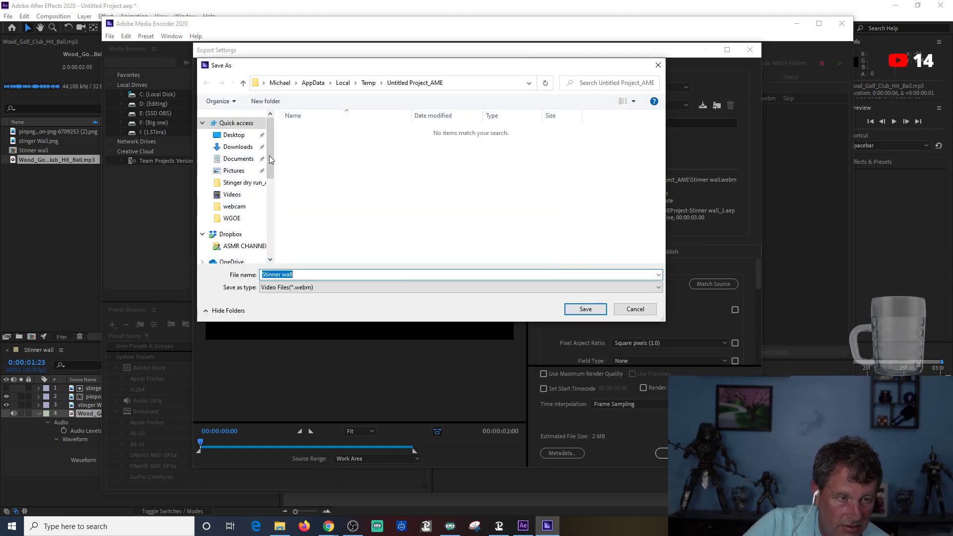
pyautogui.moveTo(269, 156); pyautogui.dragTo(268, 233)
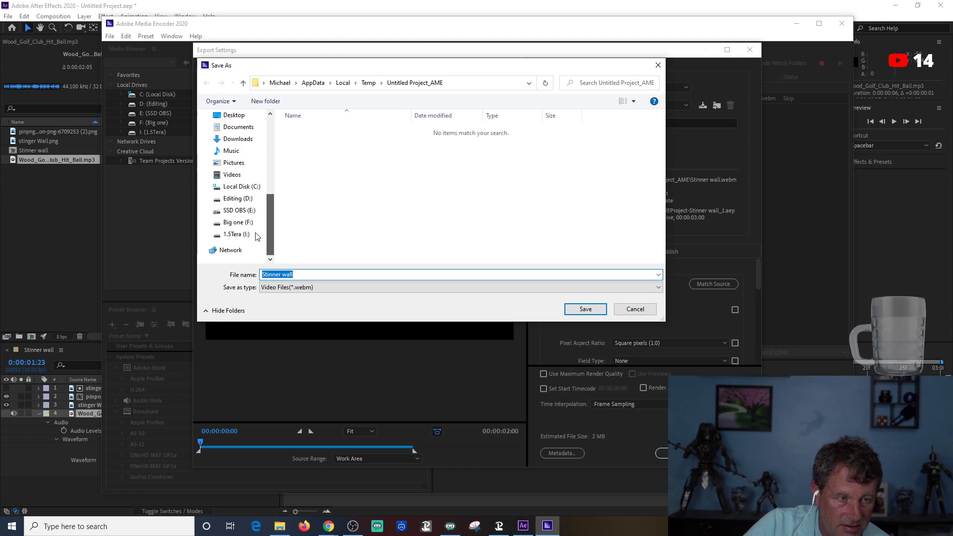
pyautogui.click(239, 210)
pyautogui.doubleClick(316, 182)
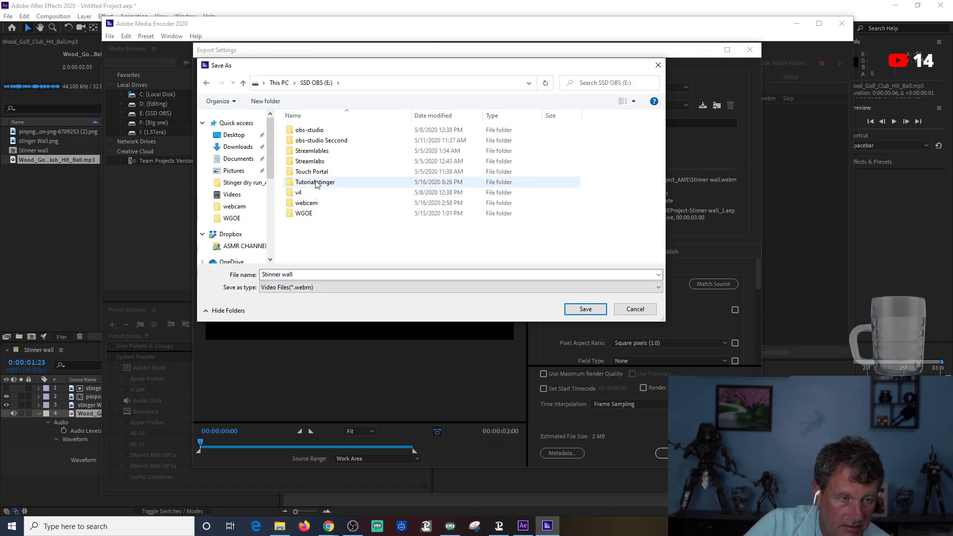
pyautogui.click(582, 309)
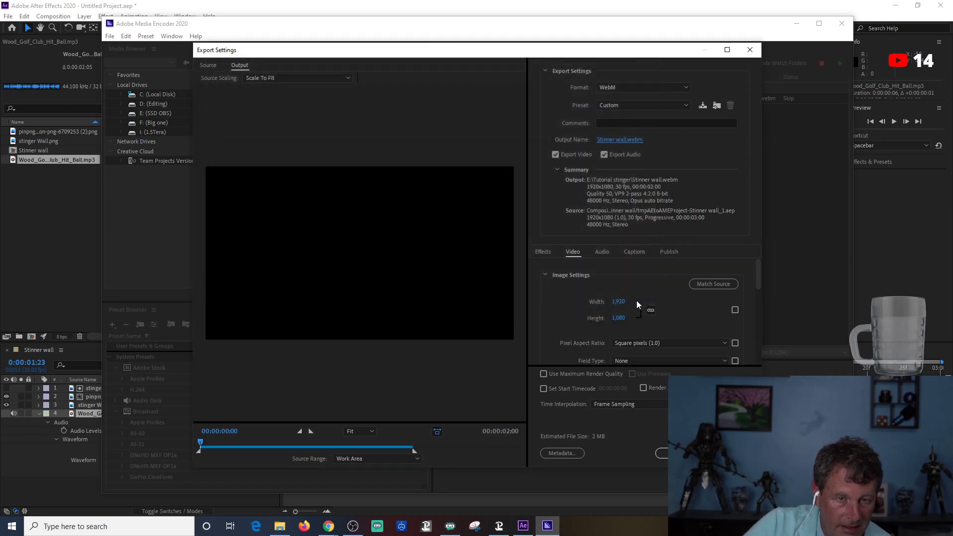
# Choose the VP9 codec for the WebM export and raise its constant quality to 78.
pyautogui.moveTo(758, 273); pyautogui.dragTo(759, 281)
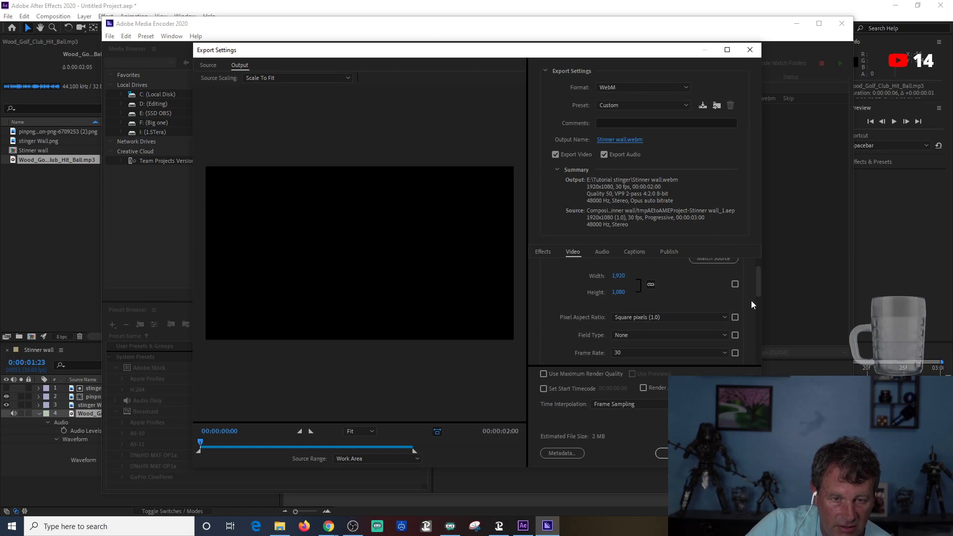
pyautogui.moveTo(756, 282); pyautogui.dragTo(761, 309)
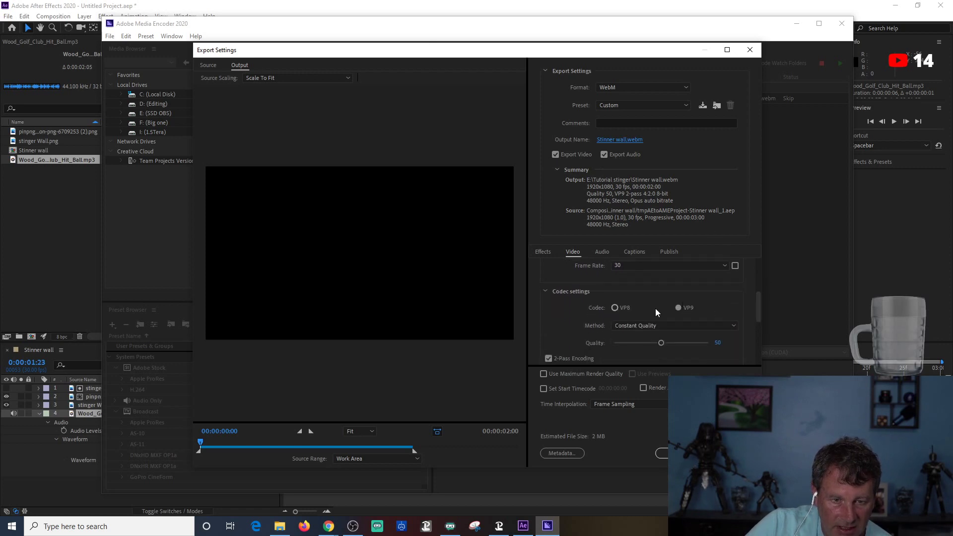
pyautogui.click(677, 307)
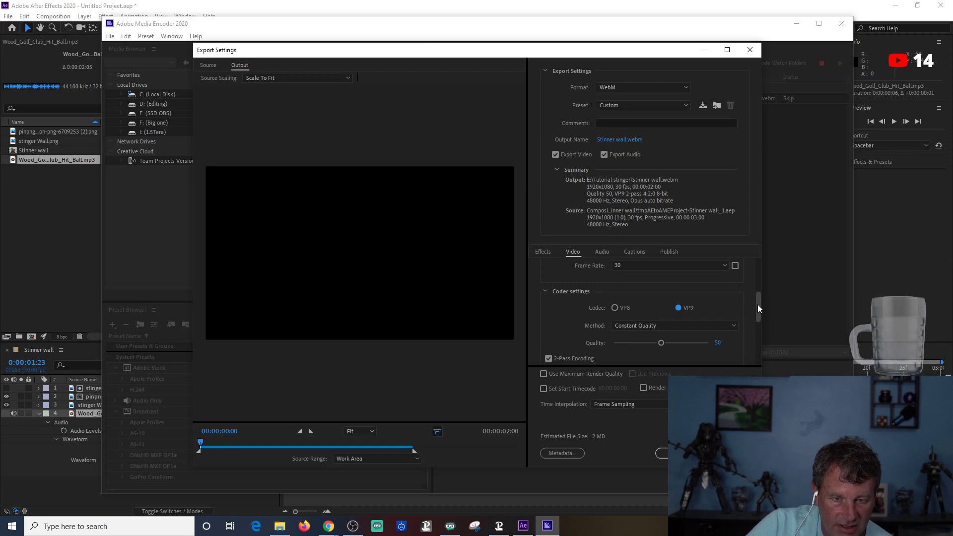
pyautogui.moveTo(757, 305); pyautogui.dragTo(759, 311)
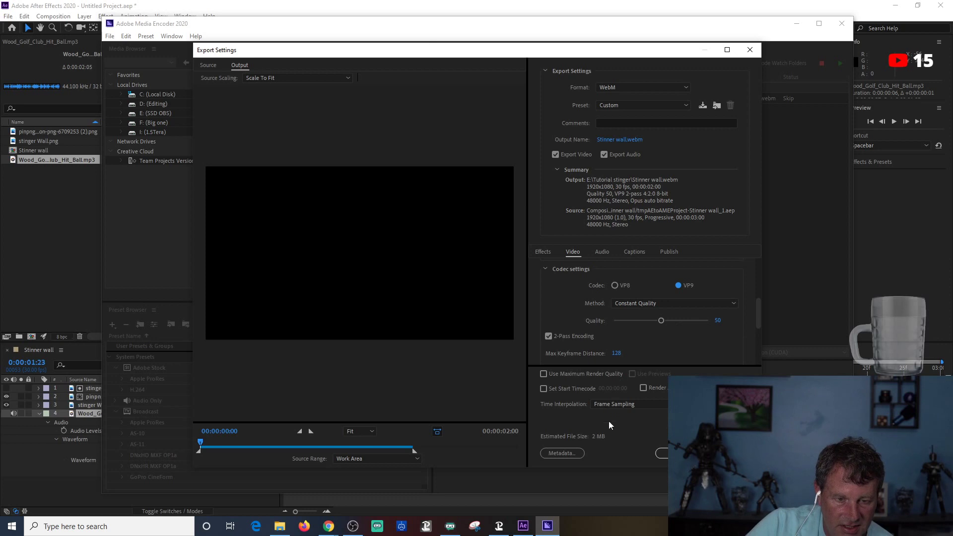
pyautogui.moveTo(661, 320); pyautogui.dragTo(669, 323)
pyautogui.moveTo(679, 320); pyautogui.dragTo(685, 323)
pyautogui.moveTo(695, 318); pyautogui.dragTo(690, 321)
# Include the alpha channel, enable maximum render quality, and accept the export settings.
pyautogui.moveTo(758, 316); pyautogui.dragTo(758, 337)
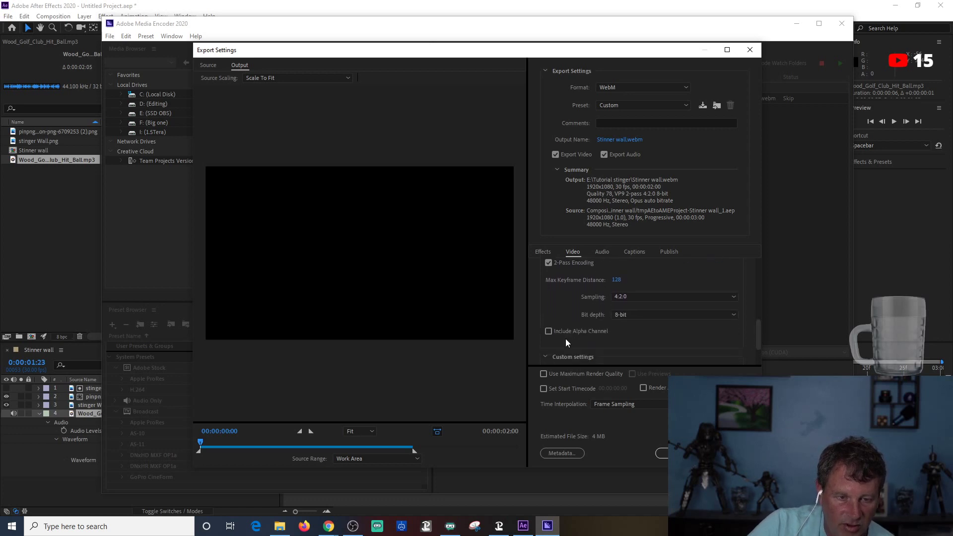
pyautogui.click(548, 330)
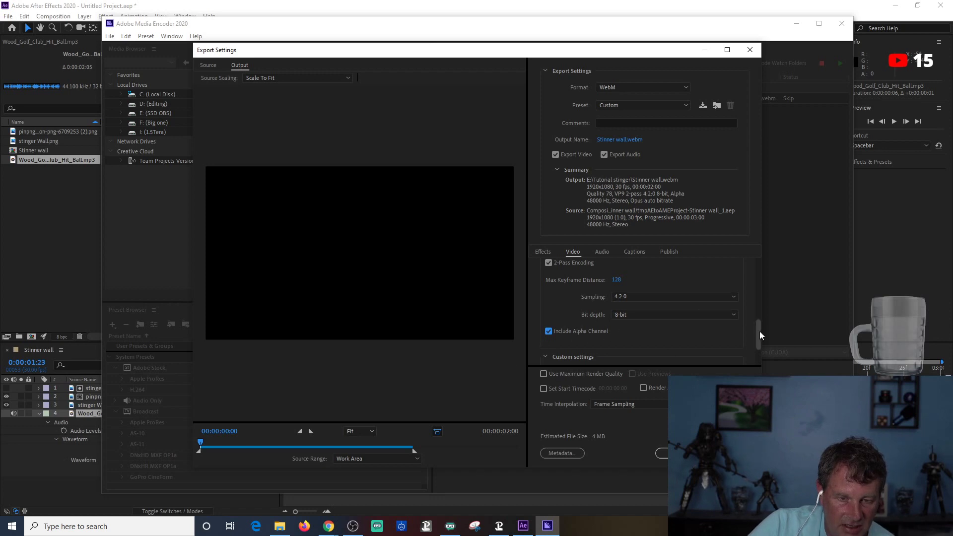
pyautogui.moveTo(759, 331); pyautogui.dragTo(758, 350)
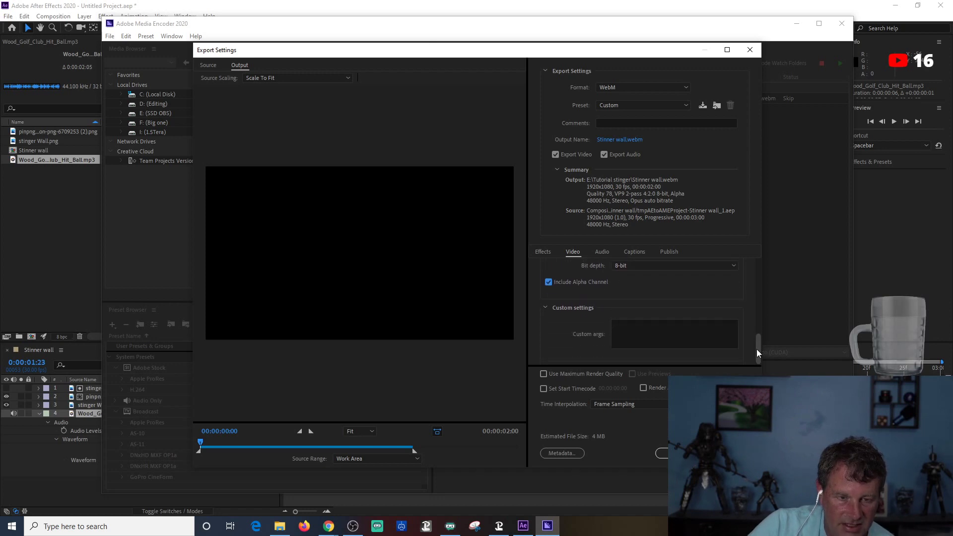
pyautogui.click(541, 373)
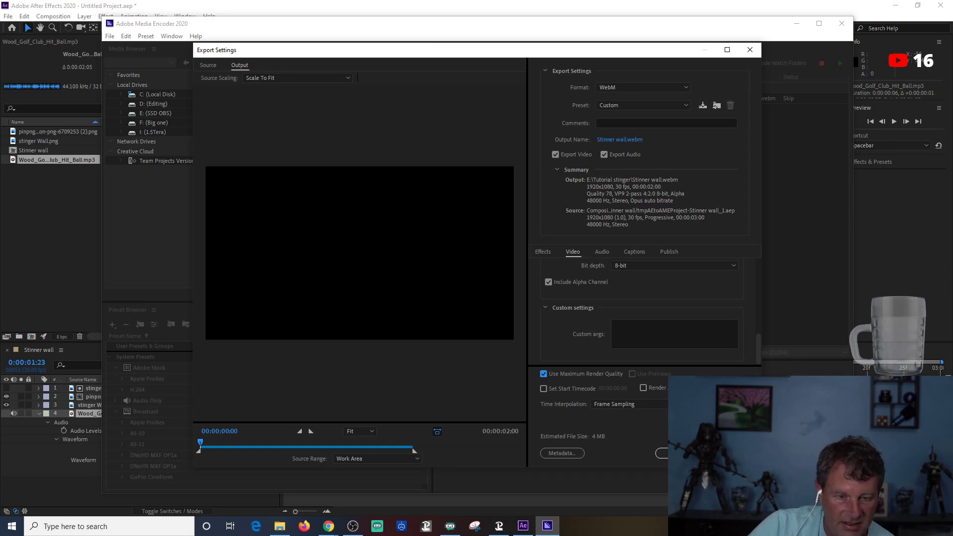
pyautogui.click(678, 453)
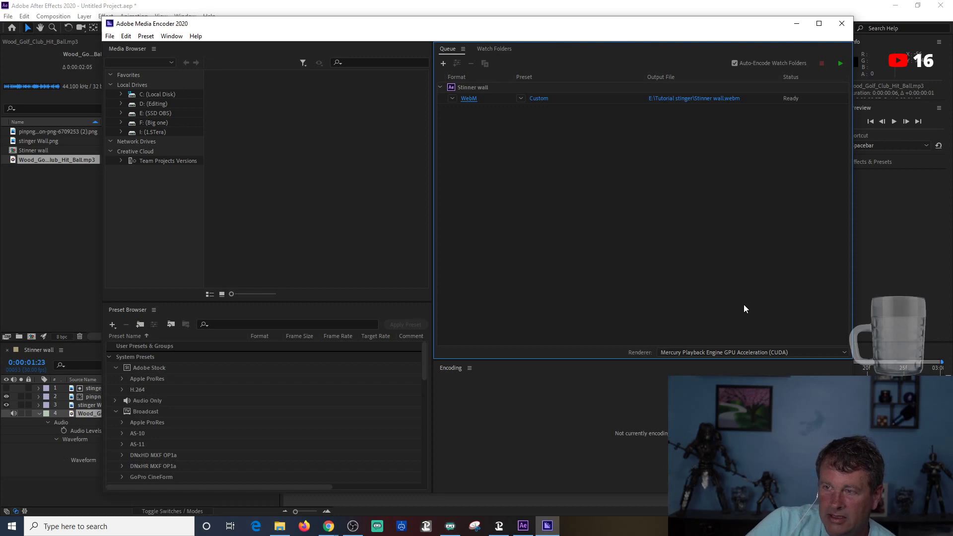
# Encode the queued Stinner wall item and close Media Encoder once the render is done.
pyautogui.click(840, 63)
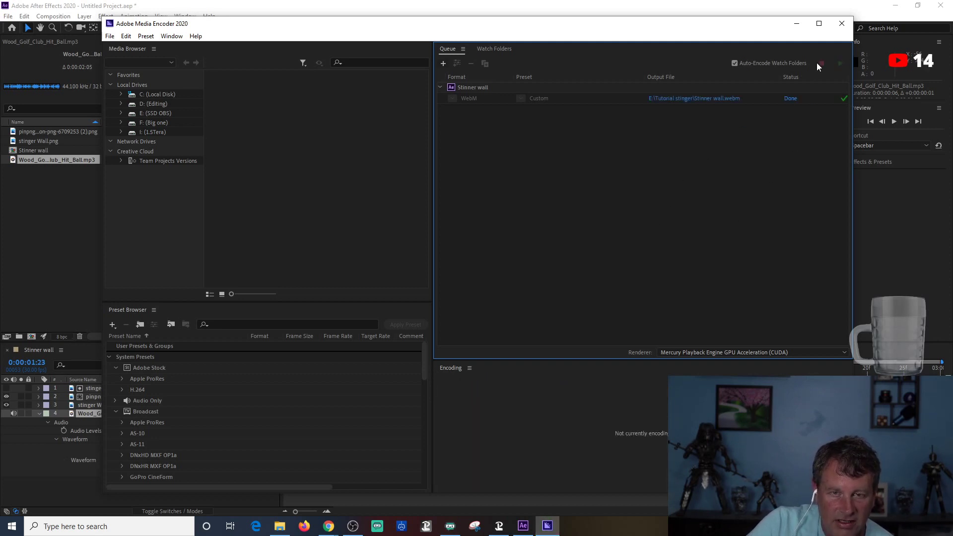
pyautogui.click(841, 26)
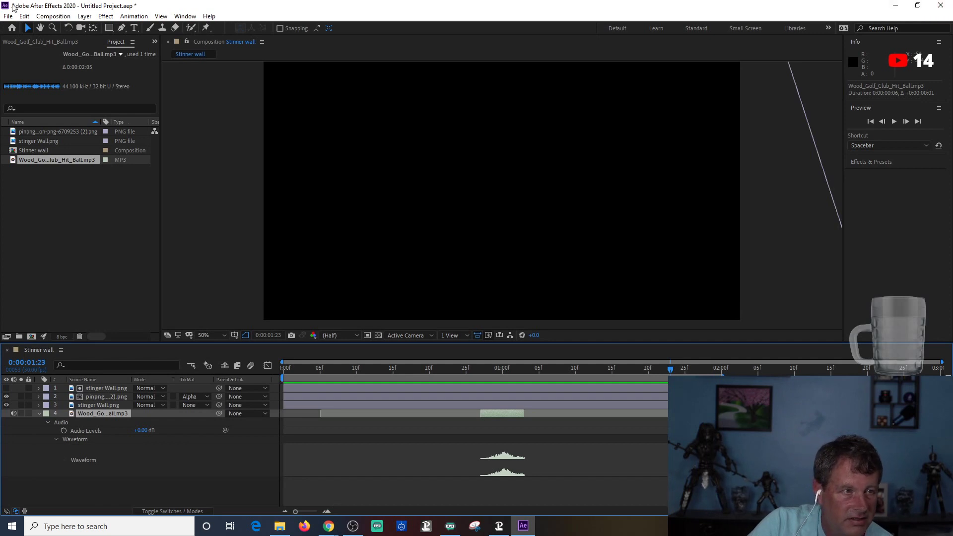
# Close After Effects, saving the project as Untitled Project in the Tutorial stinger folder on the E: drive.
pyautogui.click(942, 6)
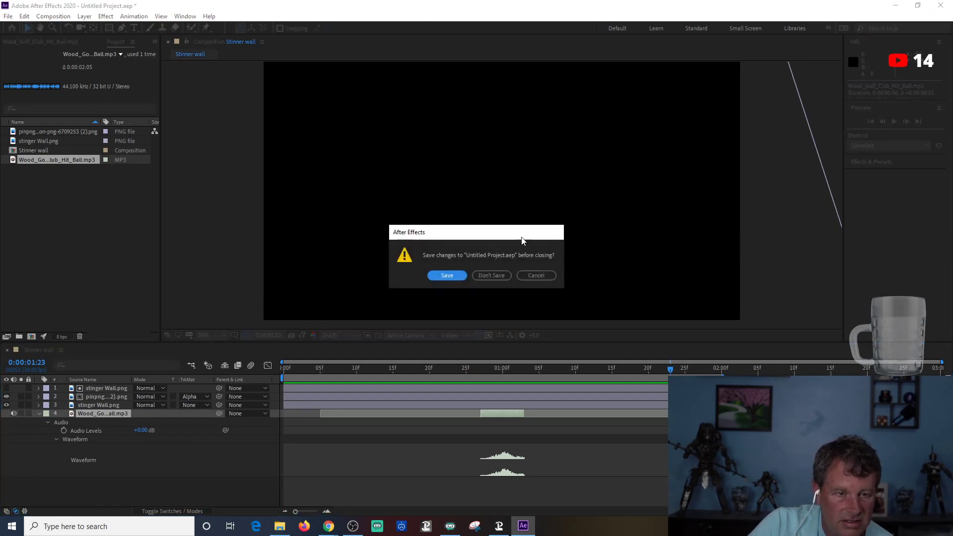
pyautogui.click(449, 273)
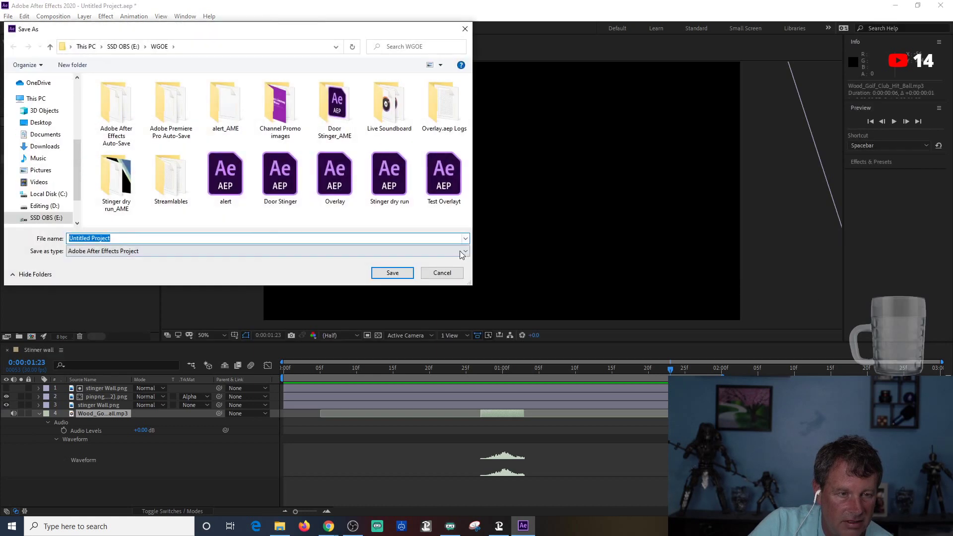
pyautogui.click(337, 47)
pyautogui.click(248, 38)
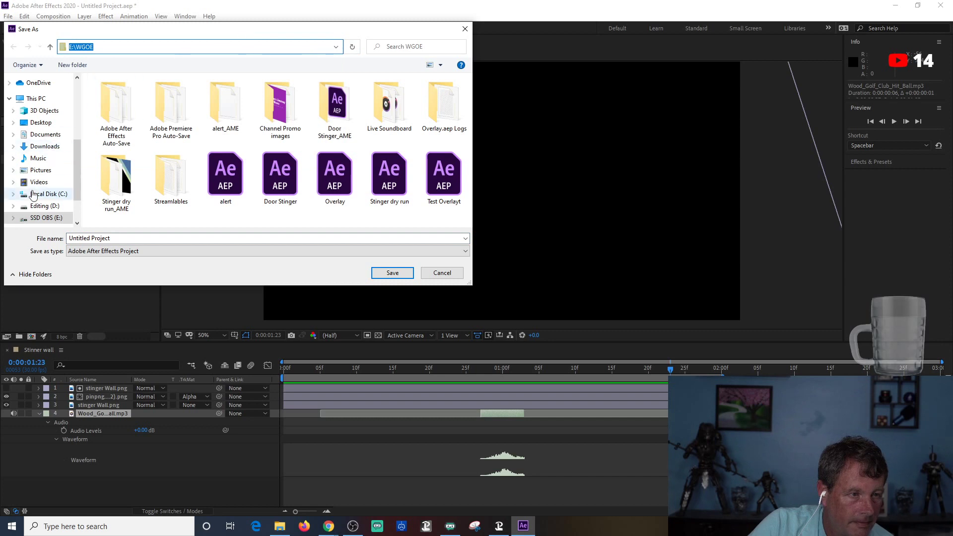
pyautogui.click(13, 218)
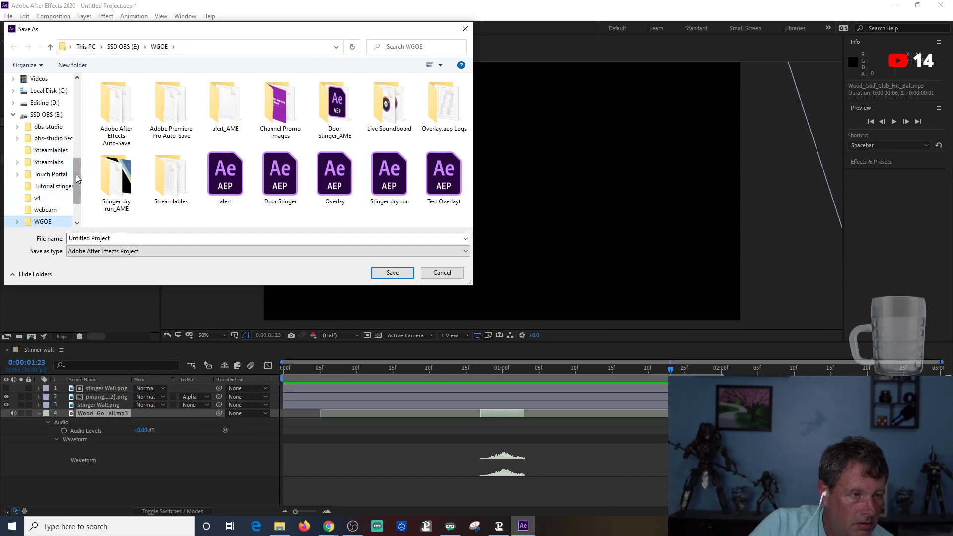
pyautogui.scroll(-1, 76, 178)
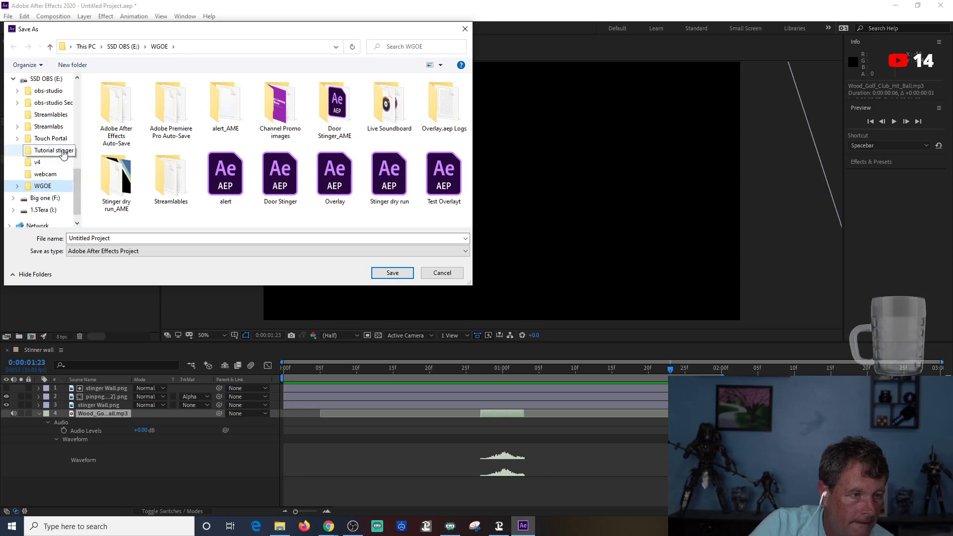
pyautogui.click(52, 150)
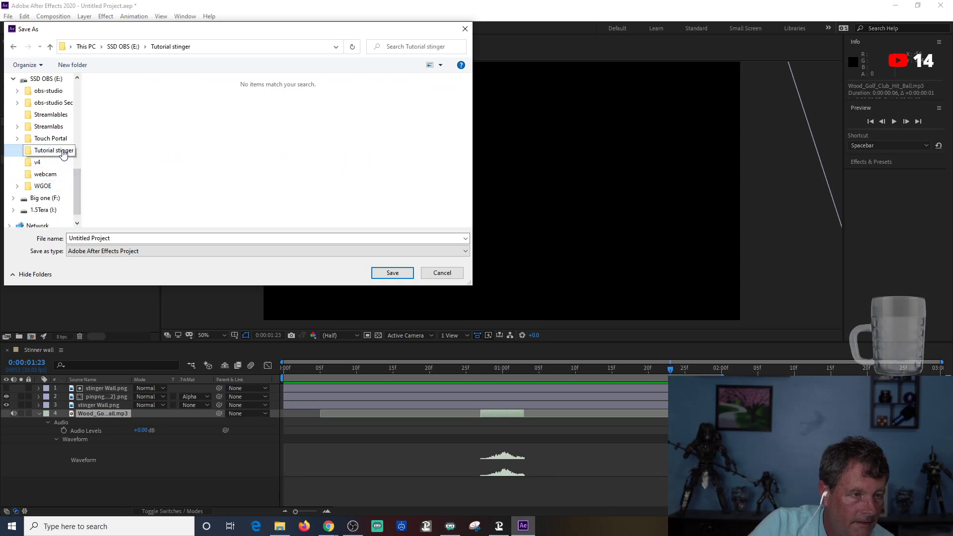
pyautogui.click(392, 272)
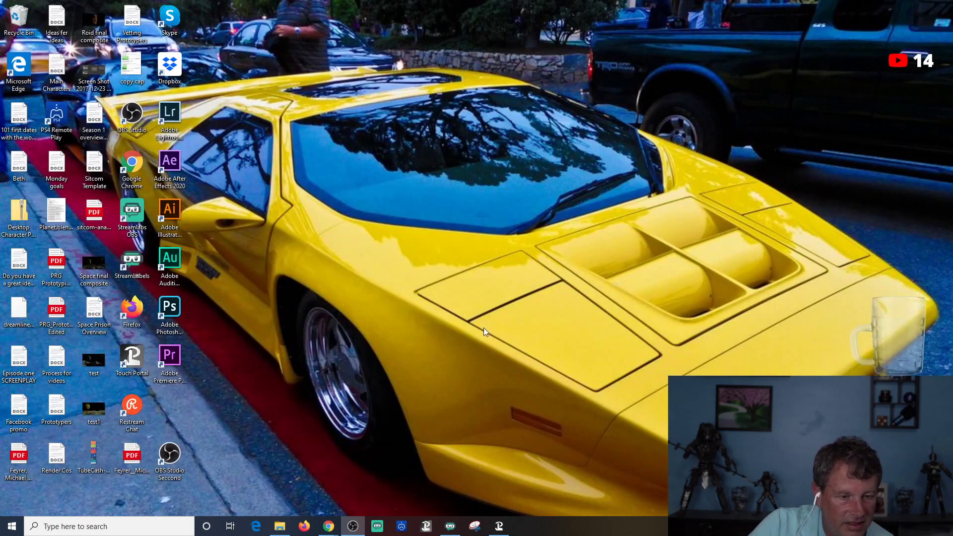
# Launch OBS Studio Seccond from the desktop as an additional instance and maximize its window.
pyautogui.doubleClick(170, 462)
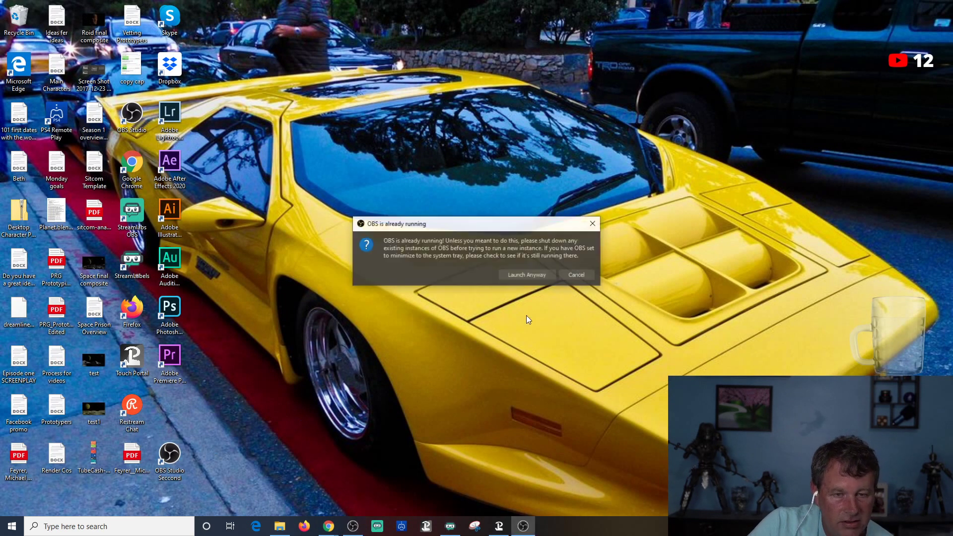
pyautogui.click(540, 275)
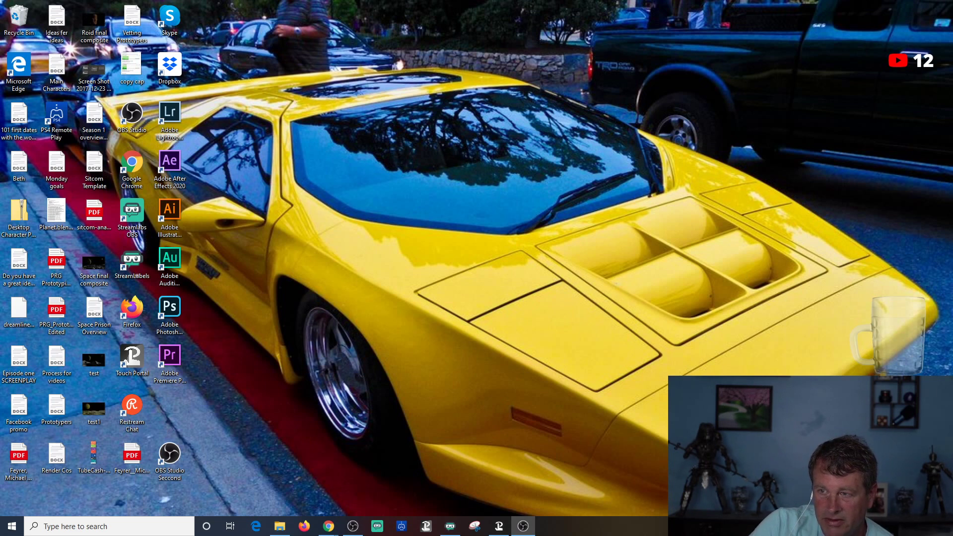
pyautogui.moveTo(645, 94); pyautogui.dragTo(543, 5)
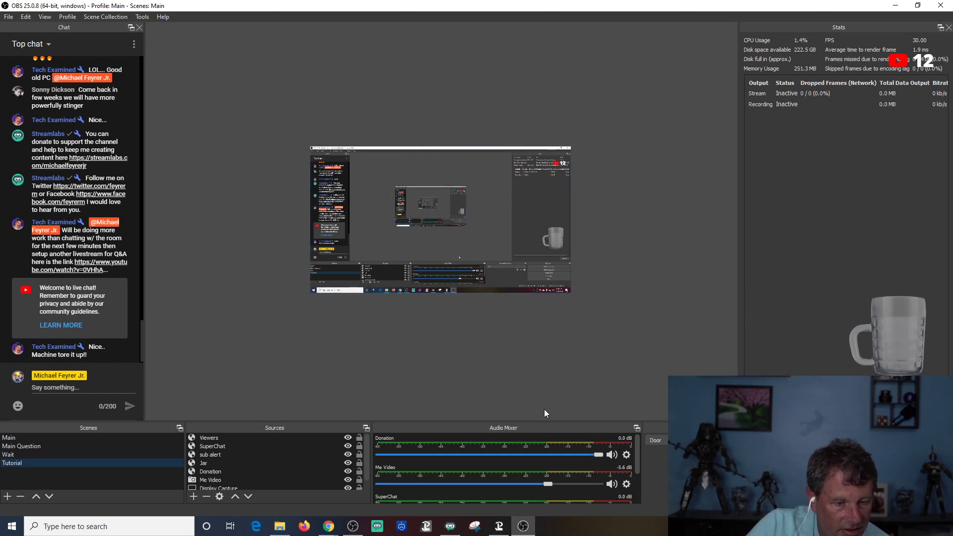
# Close the Chat dock and acknowledge the notice about closing a dockable window.
pyautogui.click(139, 28)
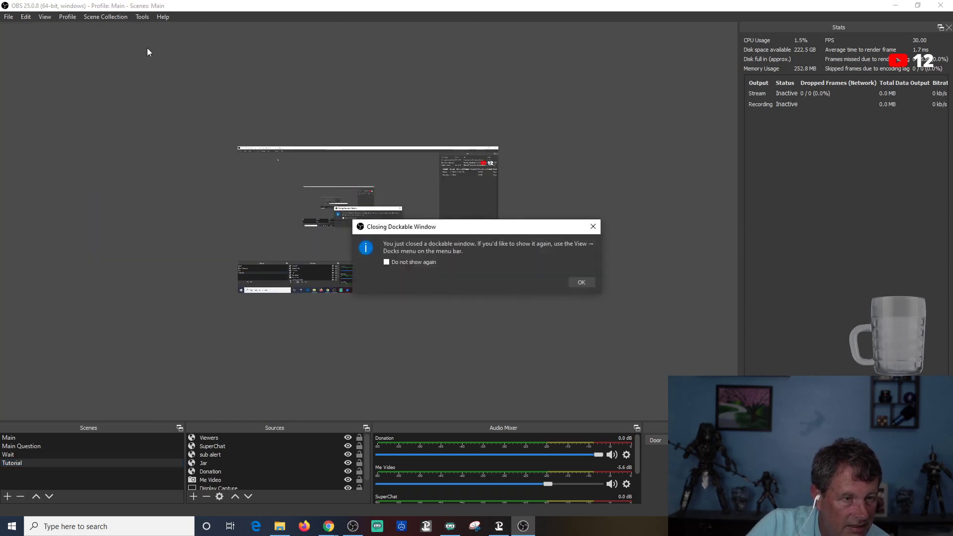
pyautogui.click(572, 281)
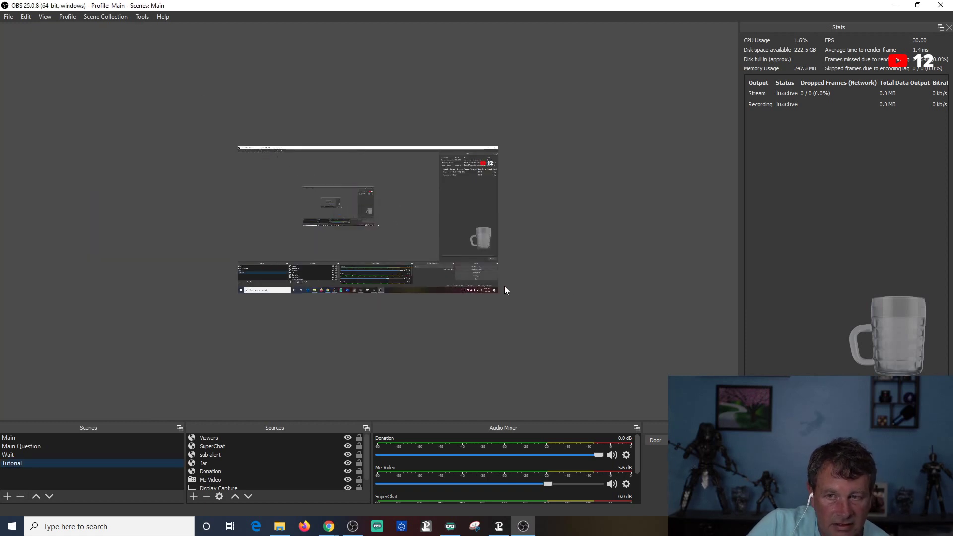
pyautogui.click(392, 249)
pyautogui.scroll(-2, 394, 247)
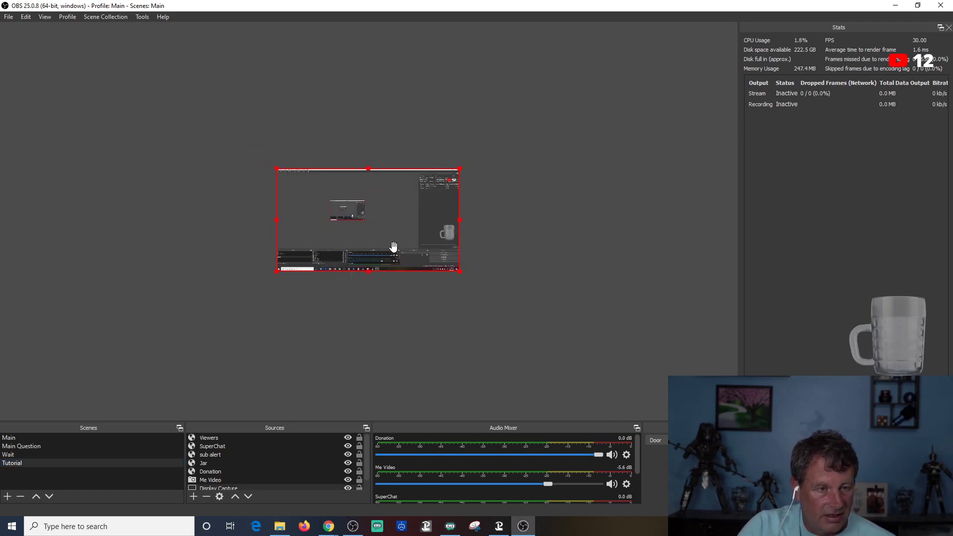
pyautogui.scroll(5, 393, 246)
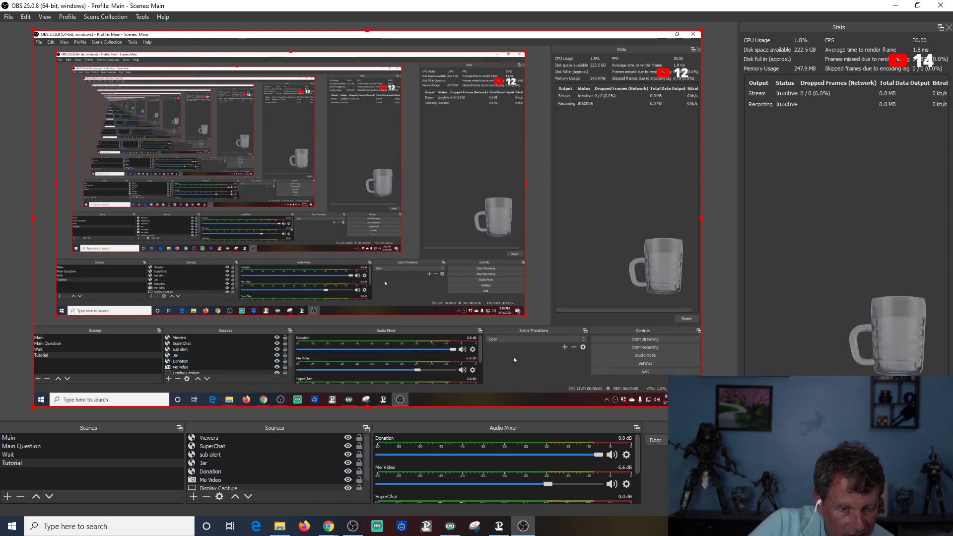
# Switch to the Tutorial scene collection and check Scene 2, returning to the scene named Scene.
pyautogui.click(584, 341)
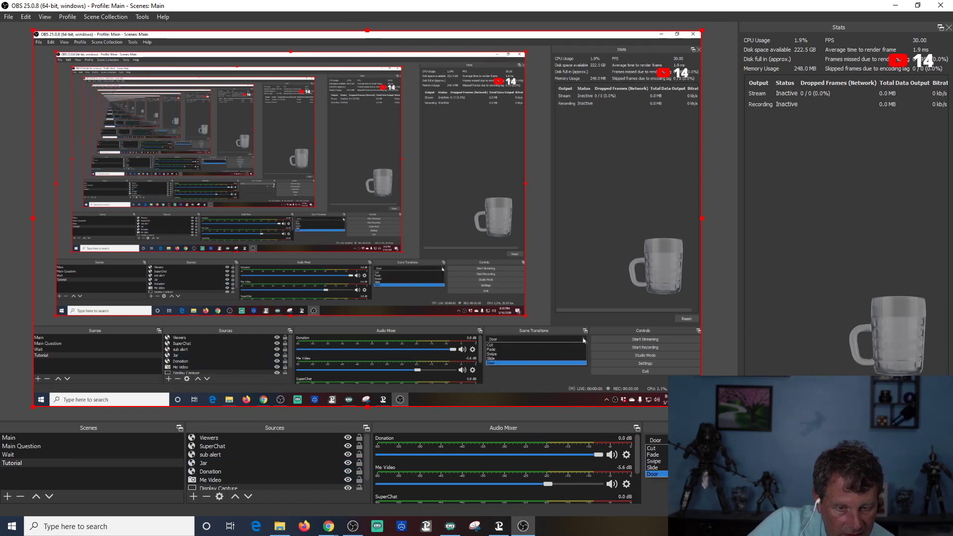
pyautogui.click(541, 314)
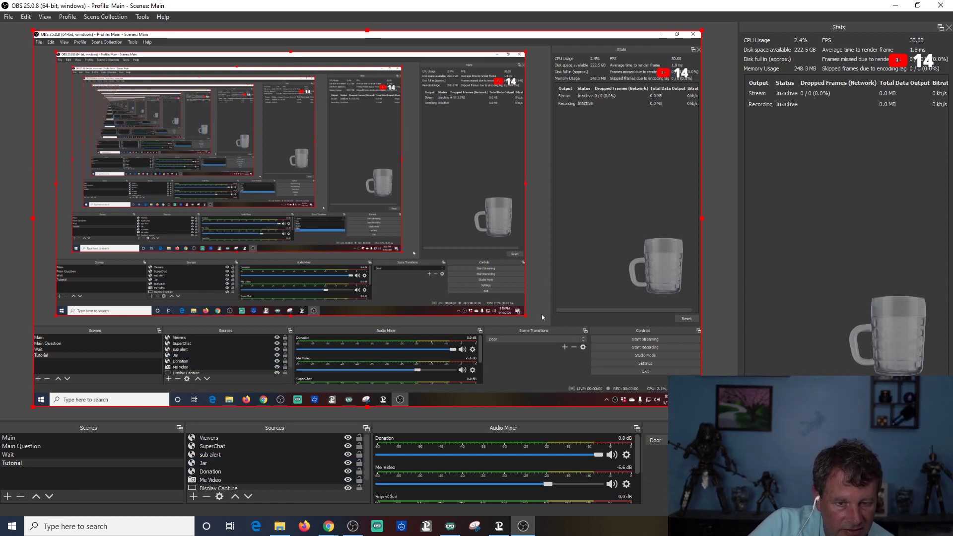
pyautogui.click(142, 17)
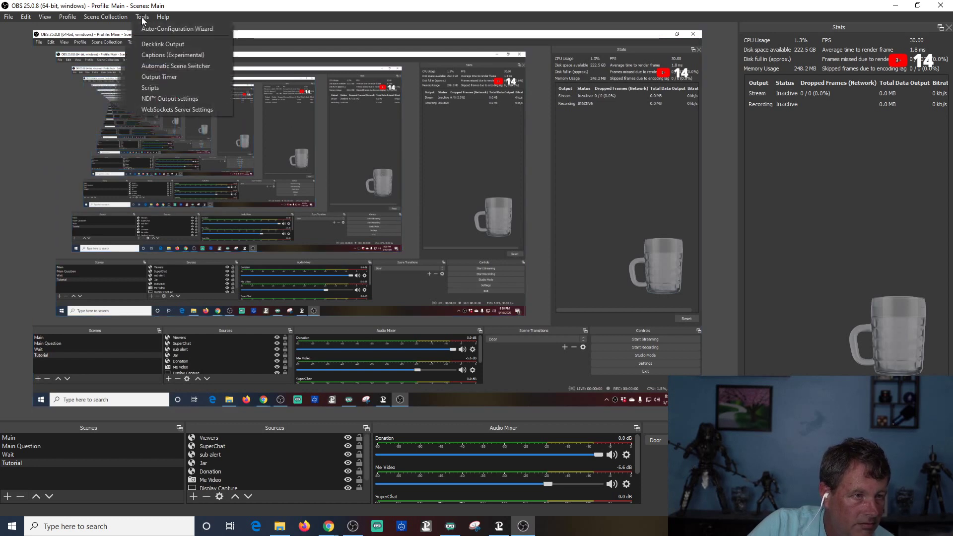
pyautogui.moveTo(124, 22)
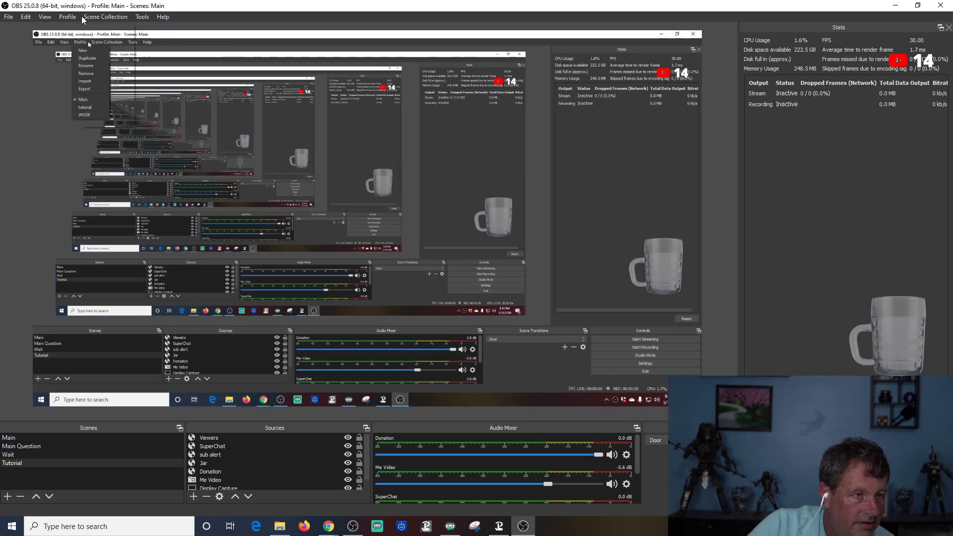
pyautogui.click(109, 107)
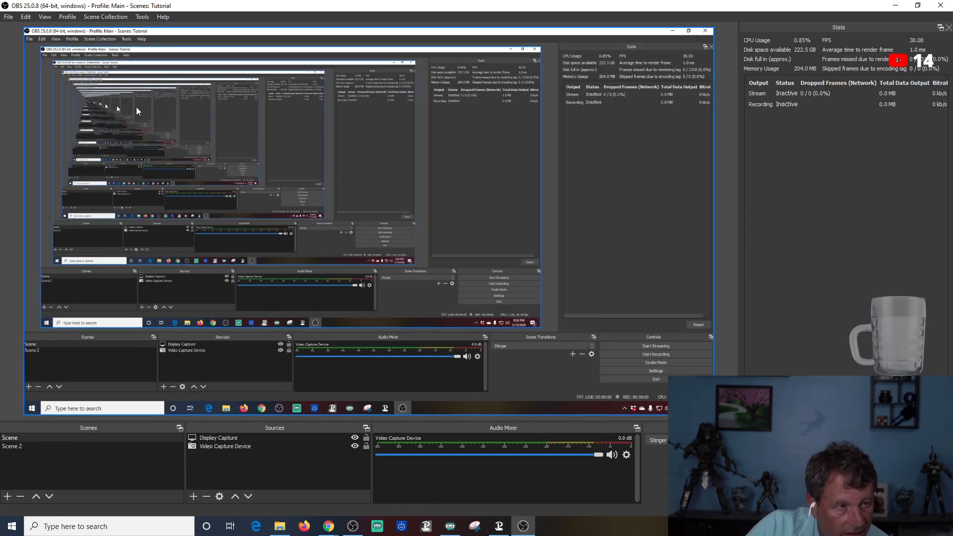
pyautogui.click(104, 17)
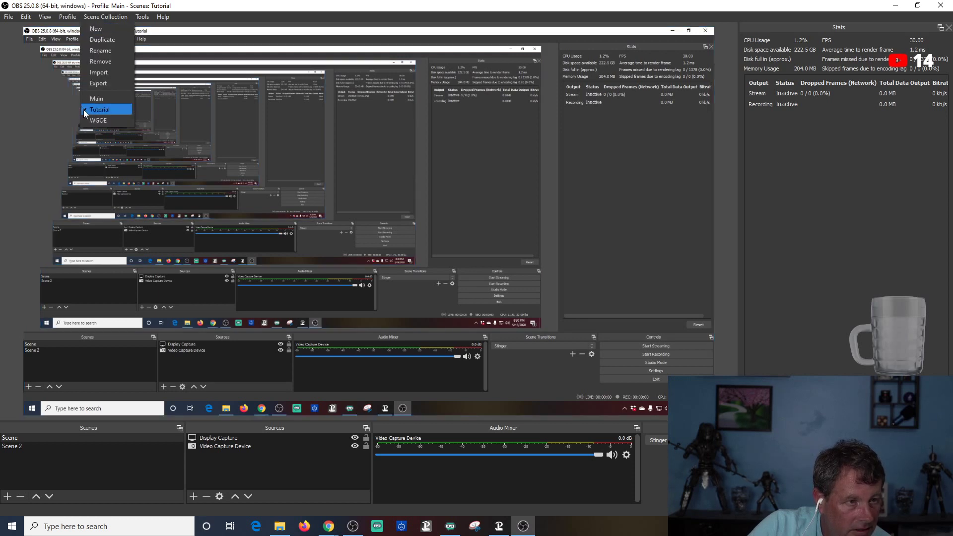
pyautogui.click(97, 111)
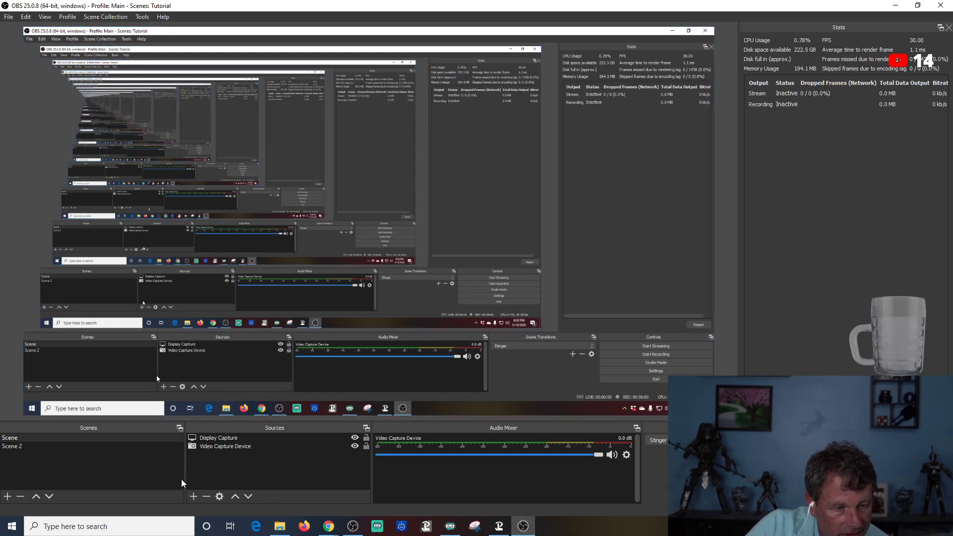
pyautogui.click(39, 445)
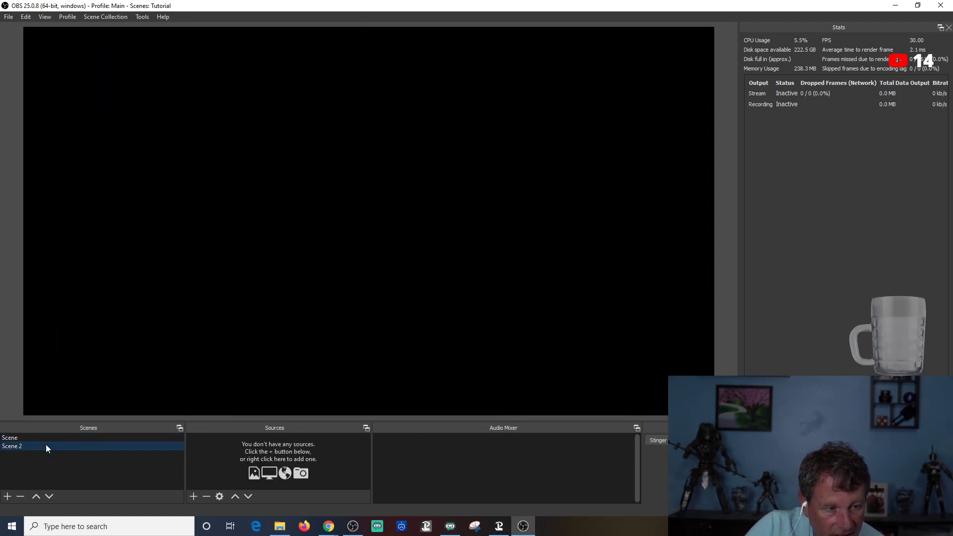
pyautogui.click(52, 439)
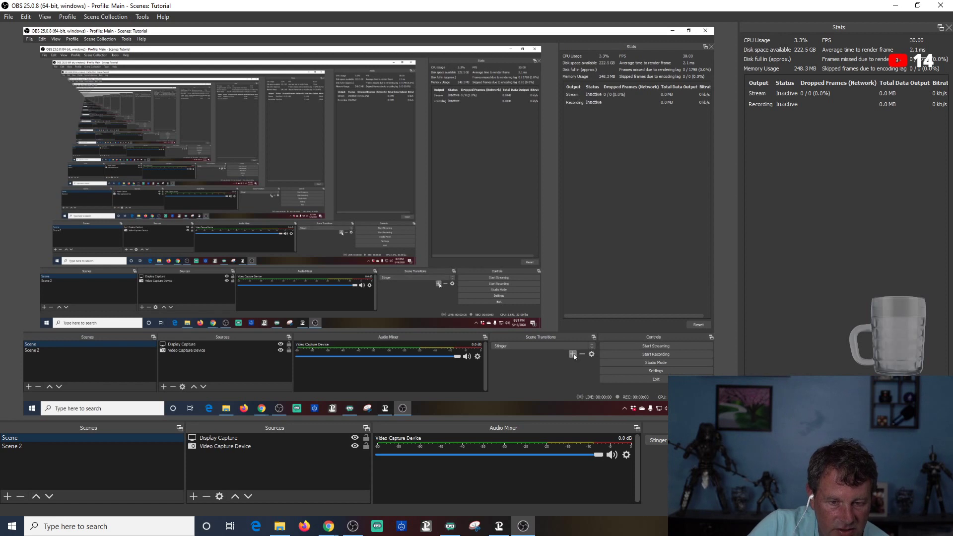
# Remove the existing Stinger scene transition and add a new Stinger transition named wall.
pyautogui.click(770, 451)
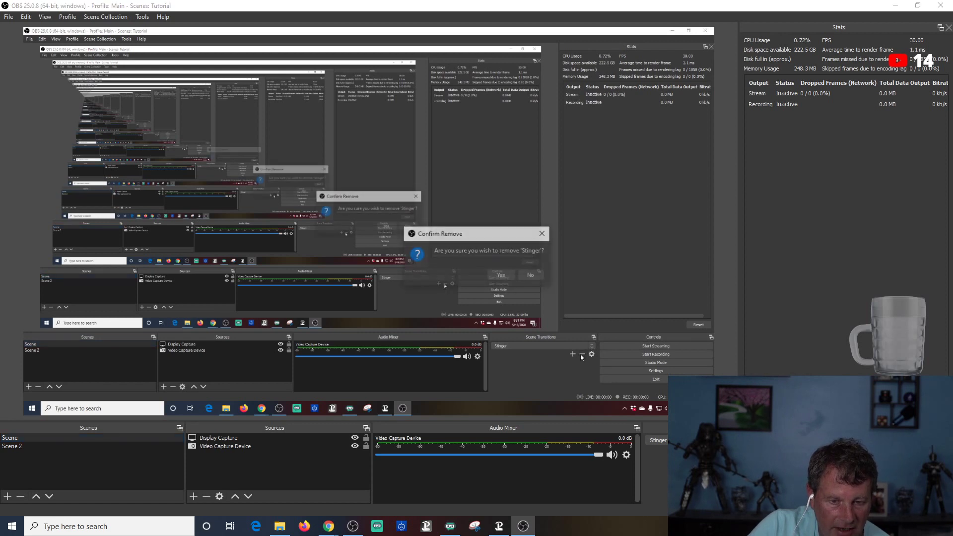
pyautogui.click(502, 275)
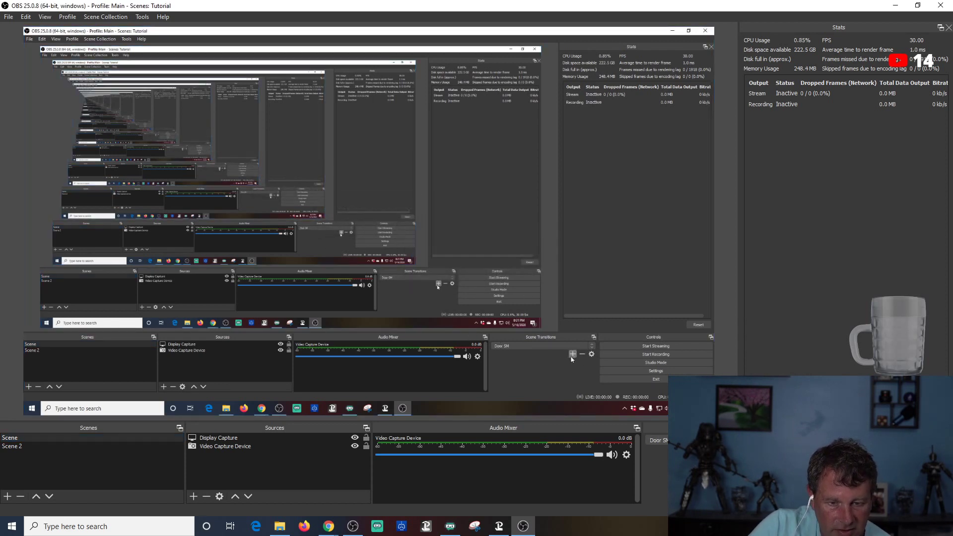
pyautogui.click(757, 451)
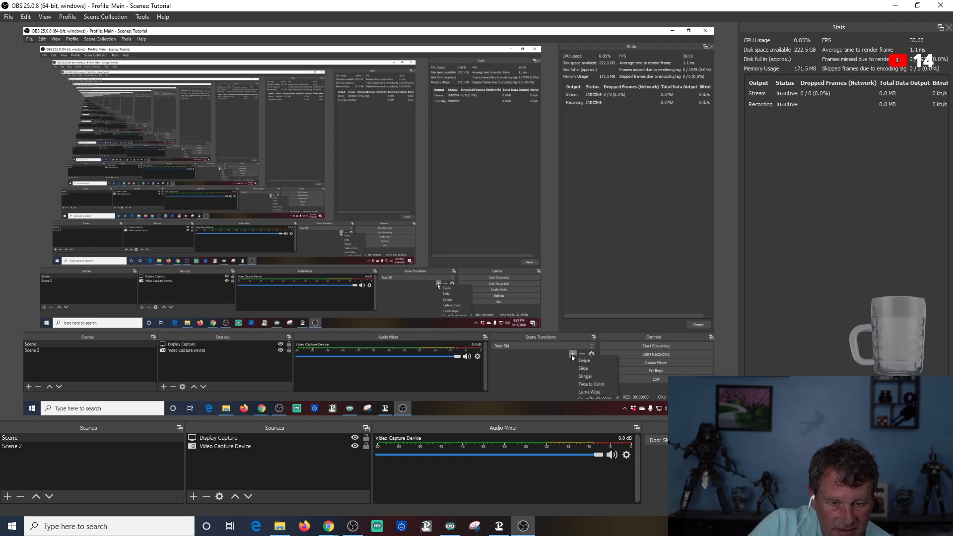
pyautogui.click(776, 480)
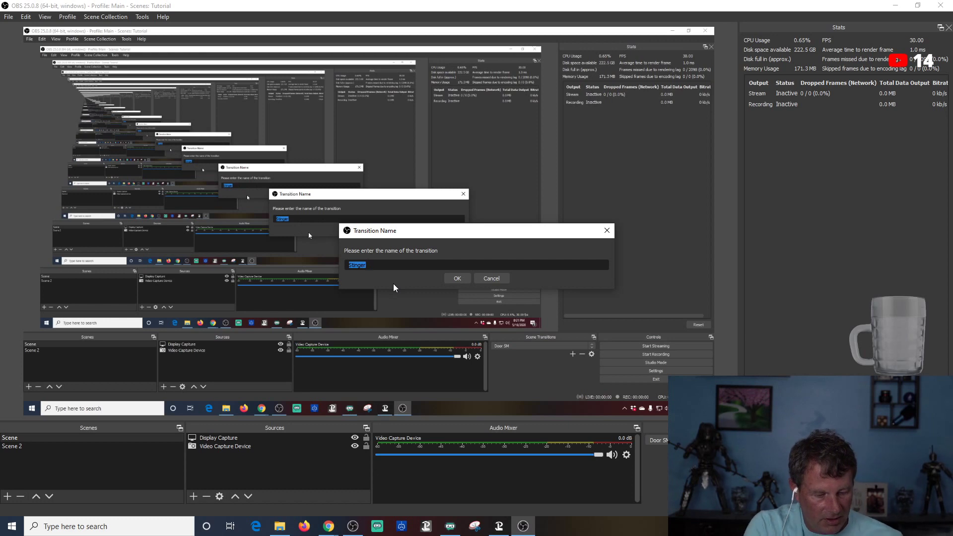
pyautogui.write('wall')
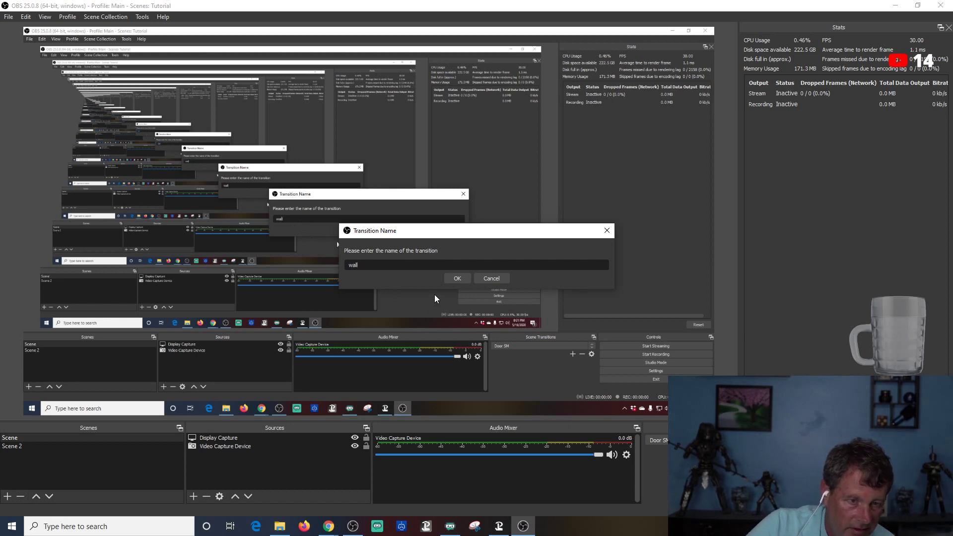
pyautogui.click(457, 278)
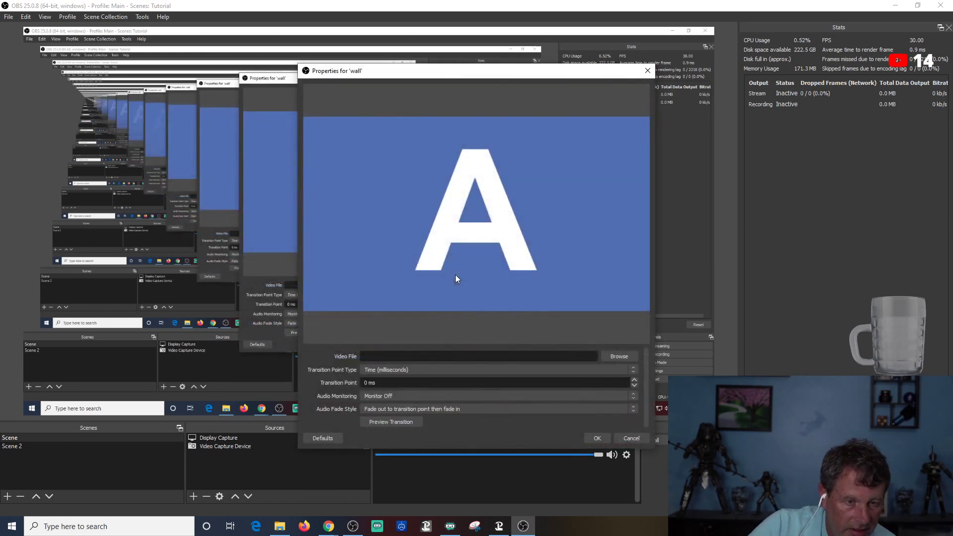
# Load Stinner wall.webm from the Tutorial stinger folder on the E: drive as the wall transition's video file and preview the transition.
pyautogui.click(624, 356)
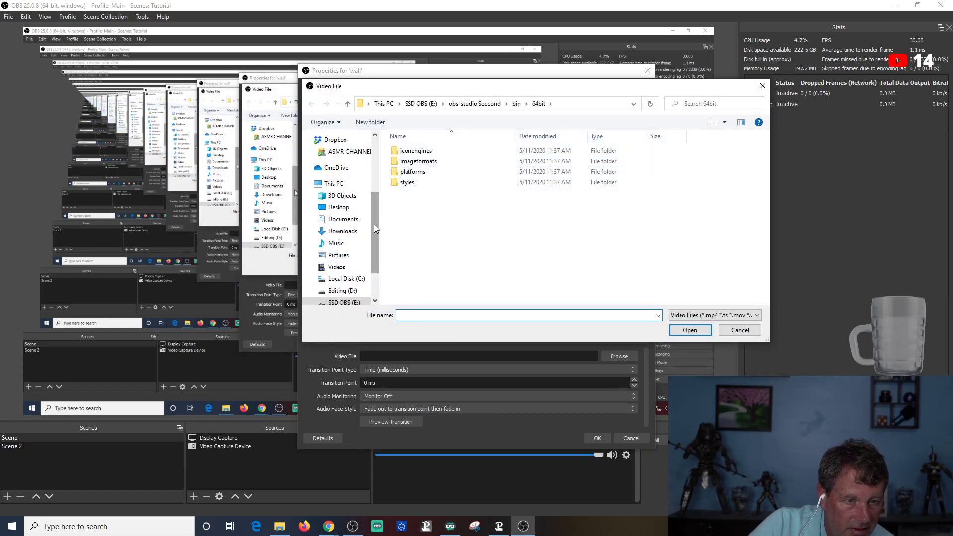
pyautogui.moveTo(371, 224)
pyautogui.mouseDown()
pyautogui.moveTo(374, 239)
pyautogui.moveTo(369, 217)
pyautogui.moveTo(357, 234)
pyautogui.mouseUp()
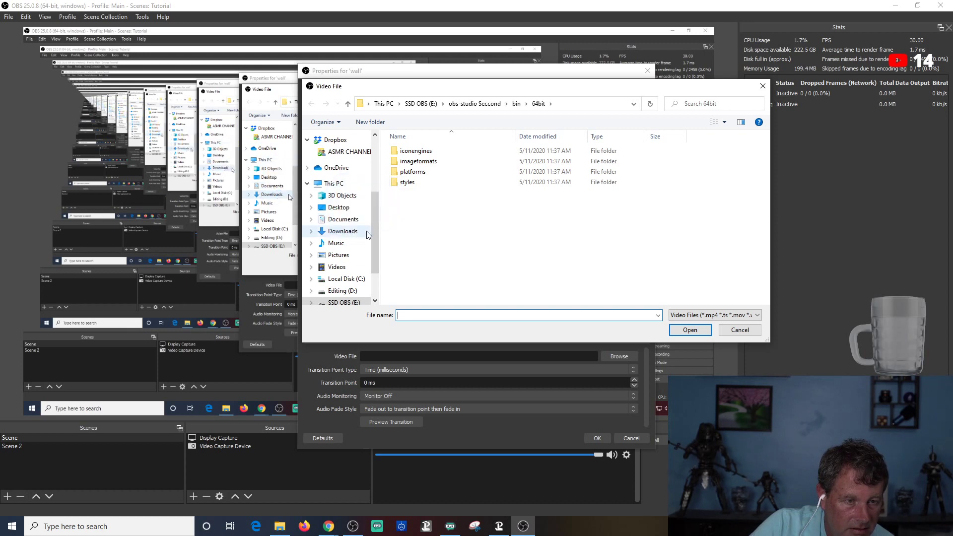
pyautogui.scroll(-2, 371, 231)
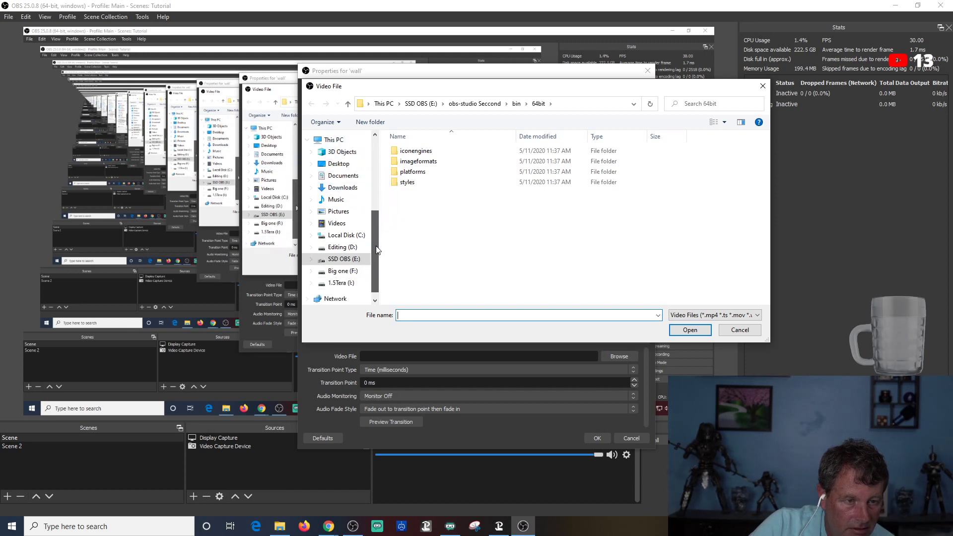
pyautogui.click(311, 259)
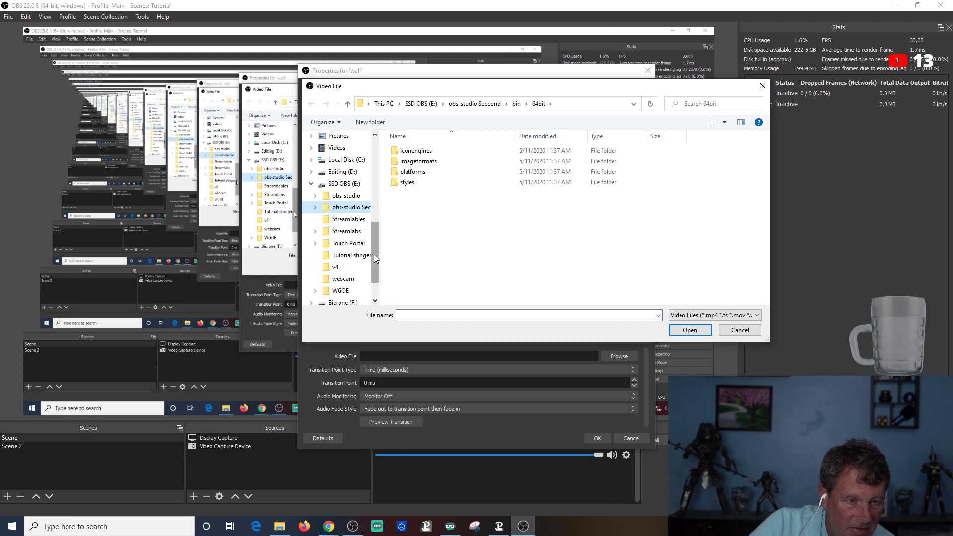
pyautogui.moveTo(374, 254); pyautogui.dragTo(375, 259)
pyautogui.click(354, 246)
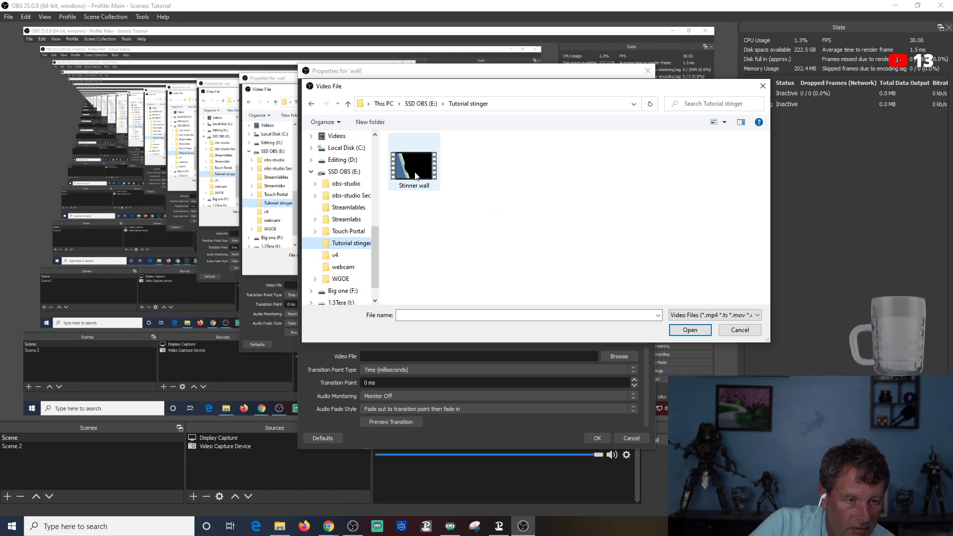
pyautogui.click(415, 173)
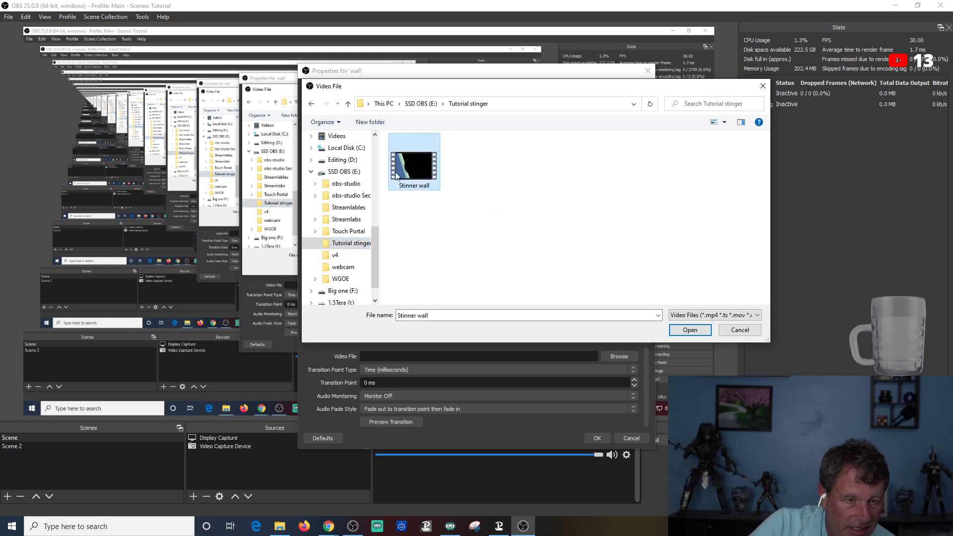
pyautogui.click(690, 330)
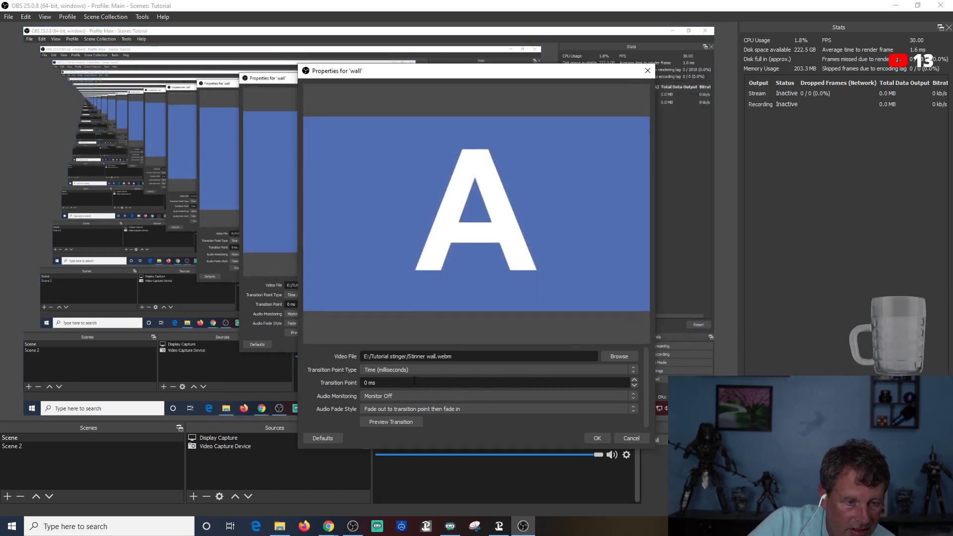
pyautogui.click(391, 423)
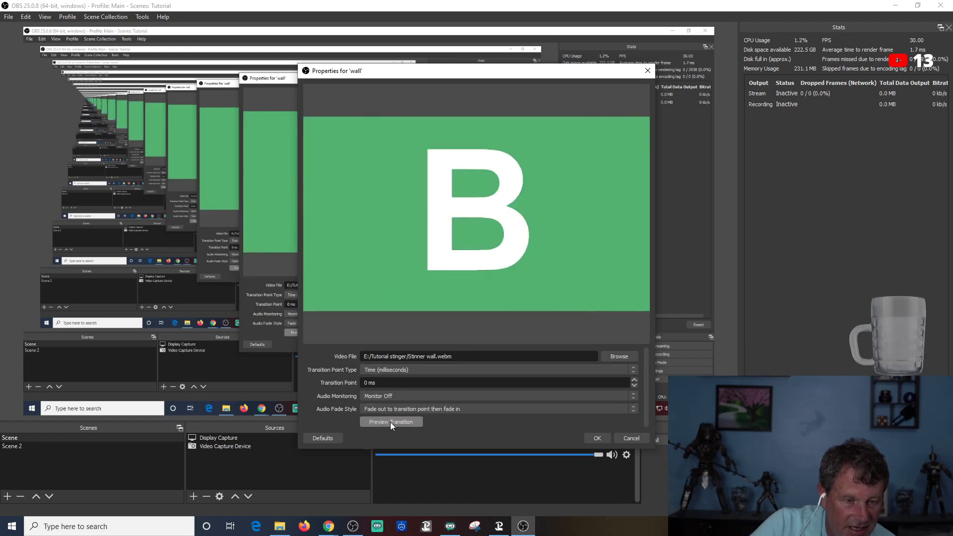
pyautogui.click(390, 421)
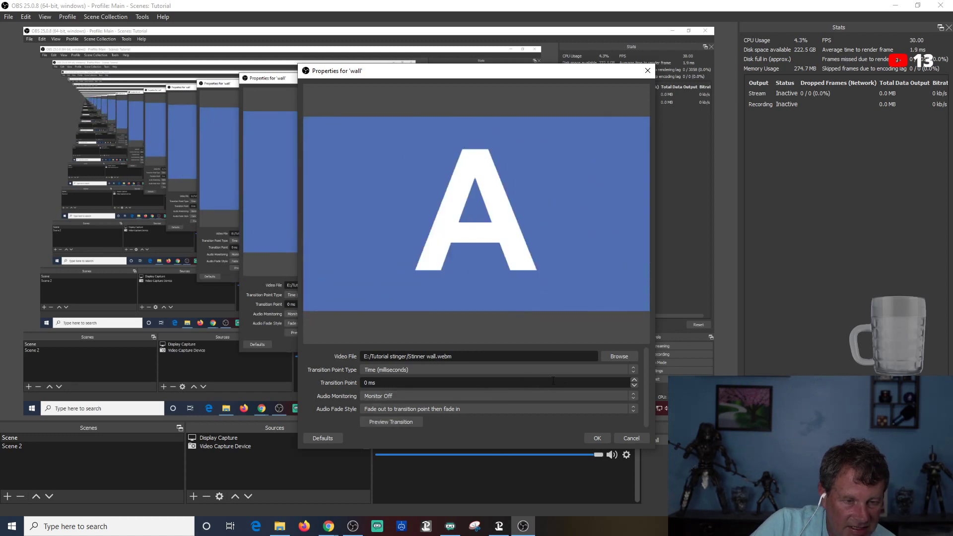
# Set the wall transition's point type to Frame and its transition point to frame 30.
pyautogui.click(632, 369)
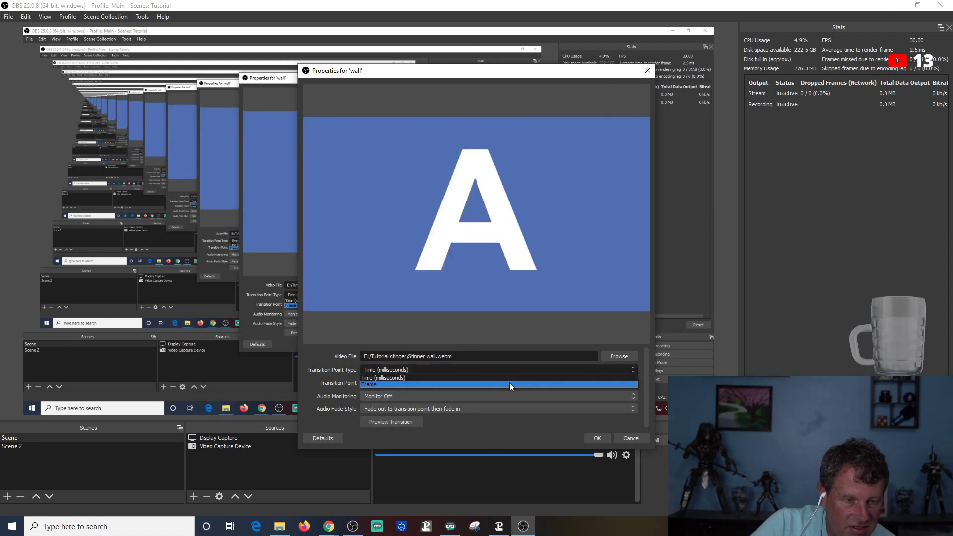
pyautogui.click(484, 388)
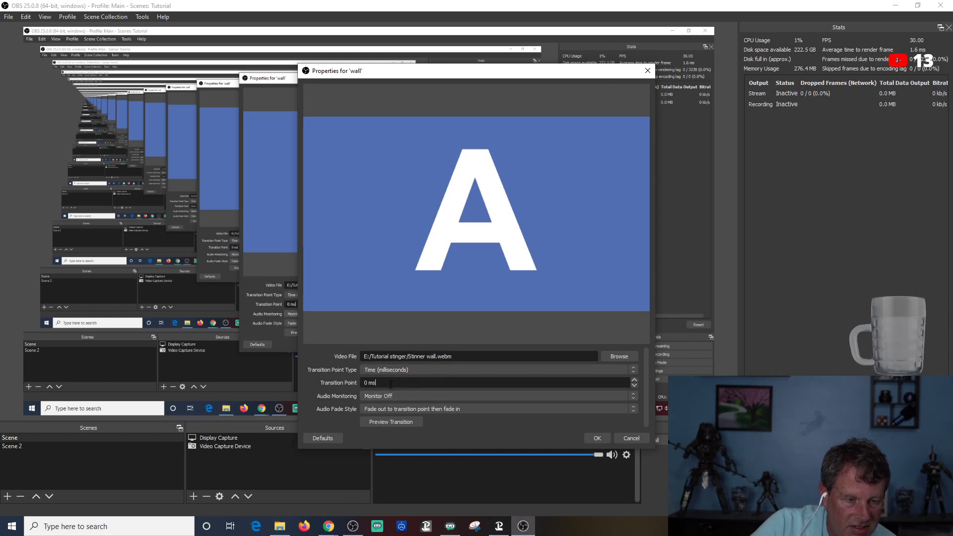
pyautogui.click(469, 373)
pyautogui.click(432, 384)
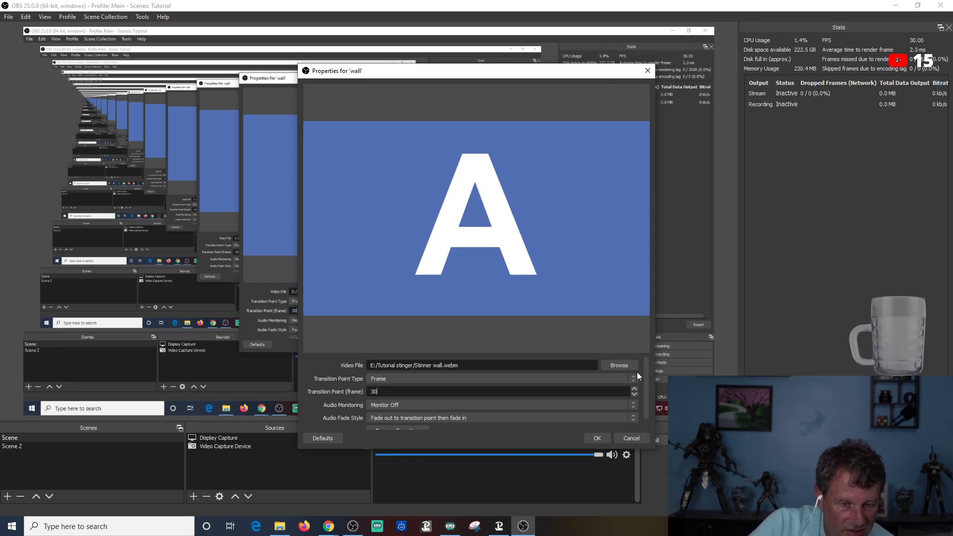
# Set the wall transition's audio monitoring to Monitor and Output and its audio fade style to Crossfade, then preview and accept the settings.
pyautogui.moveTo(648, 373); pyautogui.dragTo(644, 388)
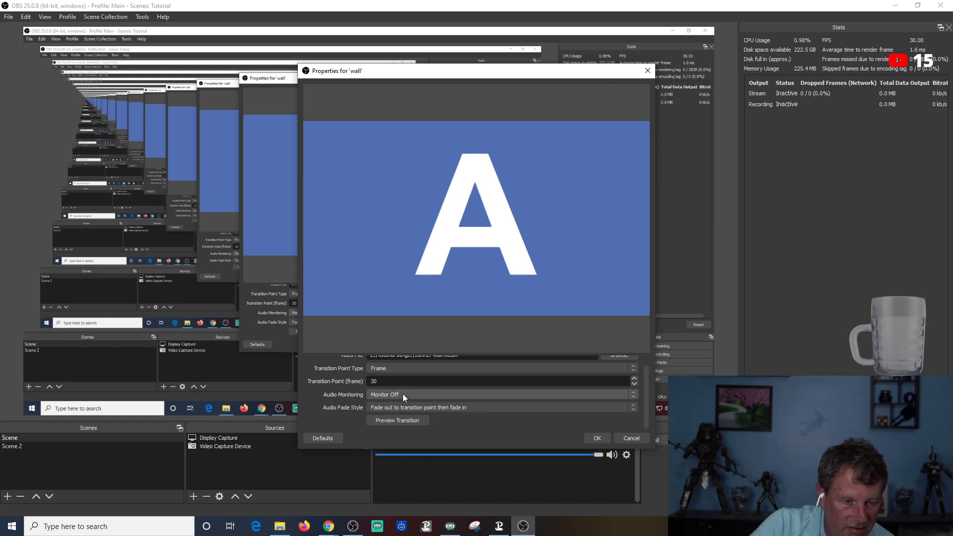
pyautogui.click(630, 394)
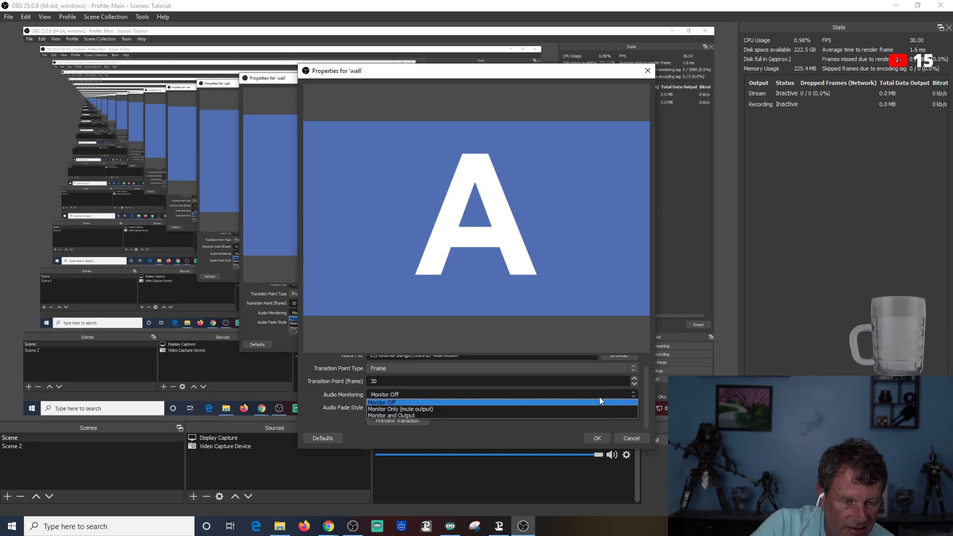
pyautogui.click(521, 415)
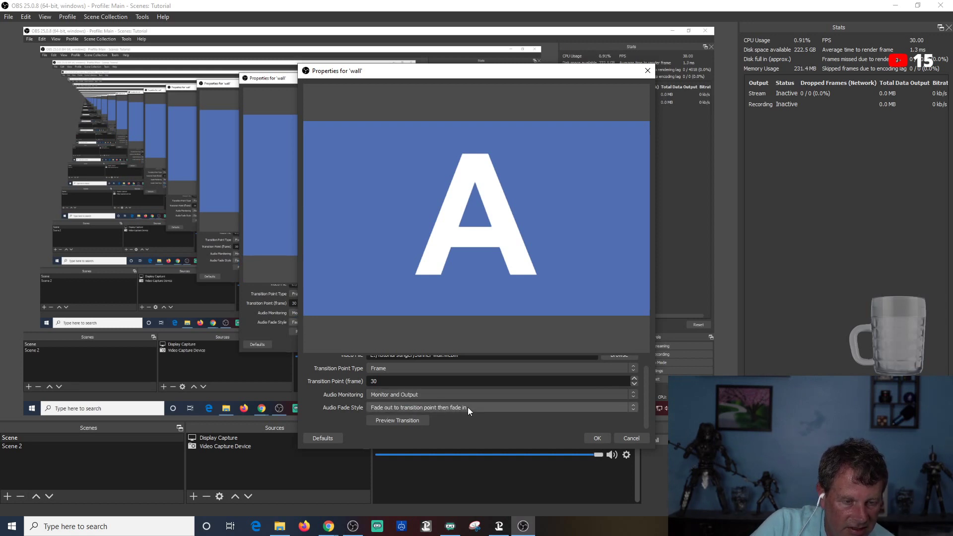
pyautogui.click(439, 406)
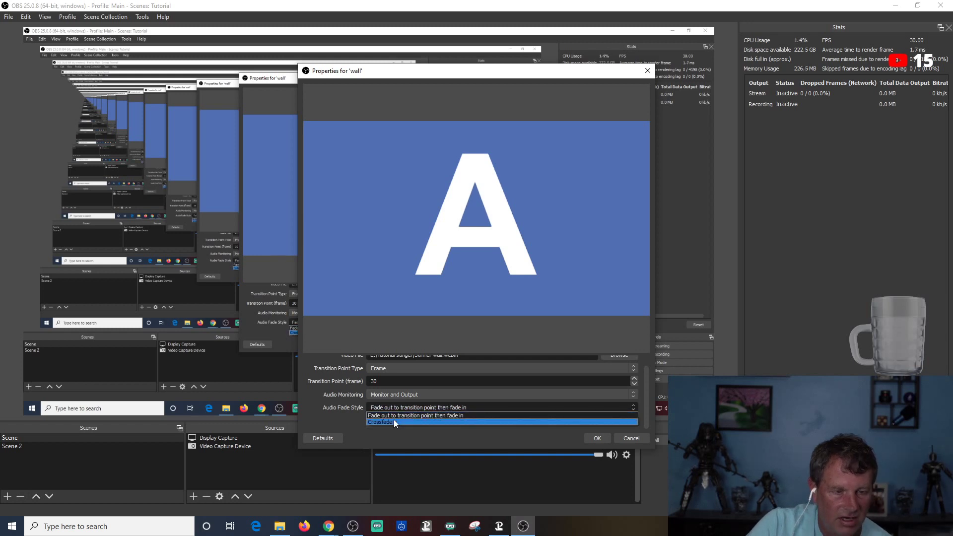
pyautogui.click(395, 421)
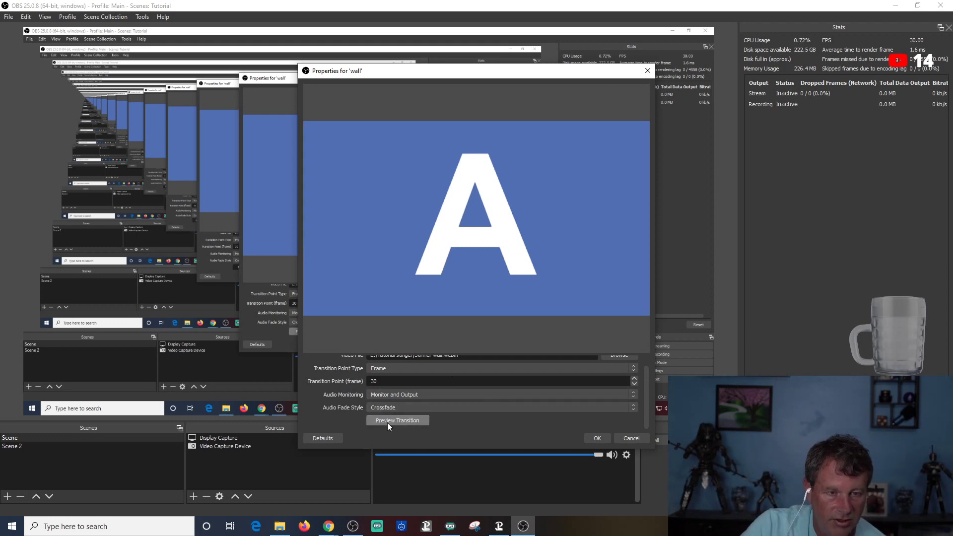
pyautogui.click(388, 423)
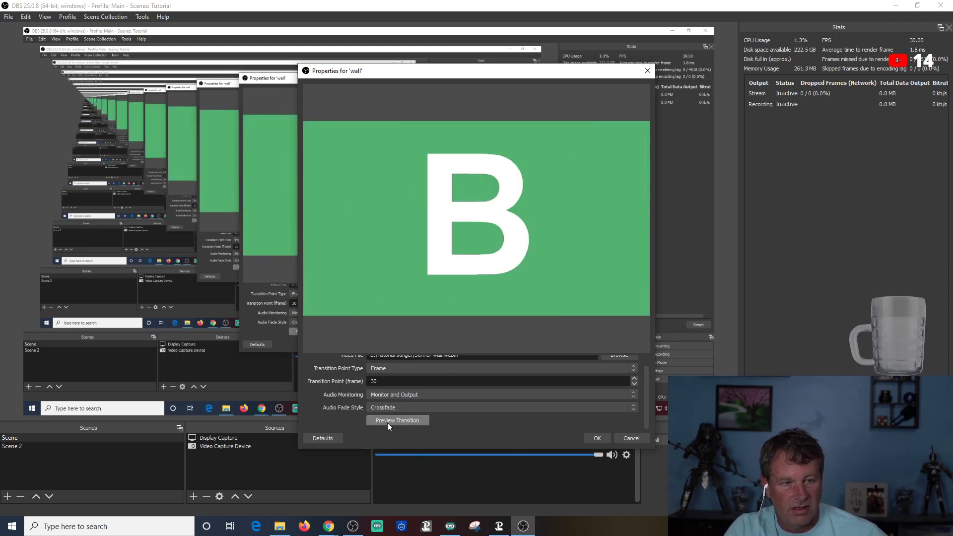
pyautogui.click(591, 438)
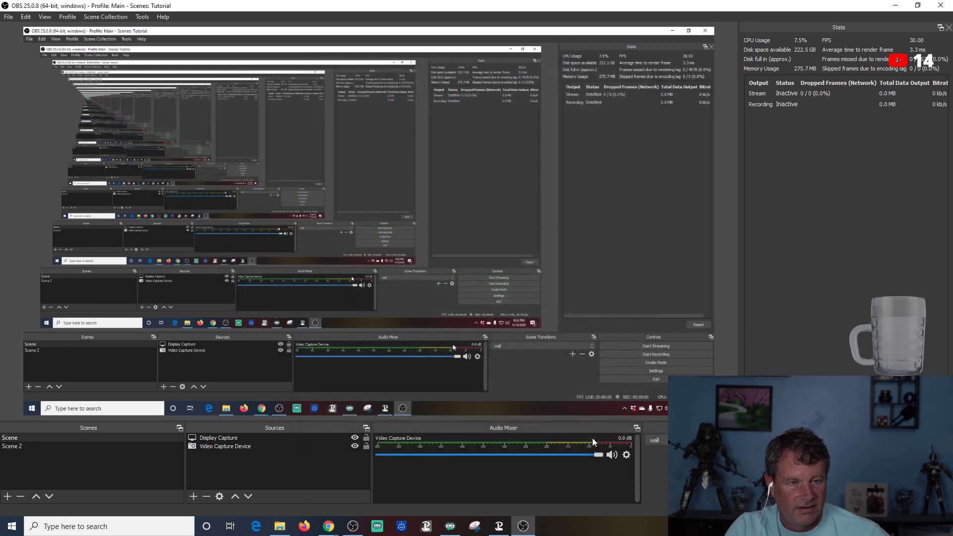
# Test the wall transition by switching back and forth between Scene and Scene 2, ending on Scene.
pyautogui.click(37, 446)
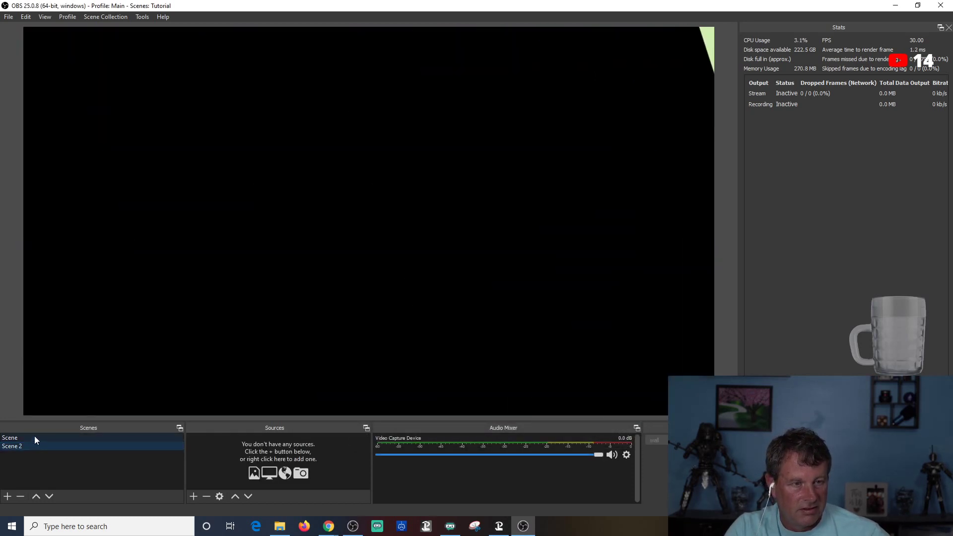
pyautogui.click(34, 436)
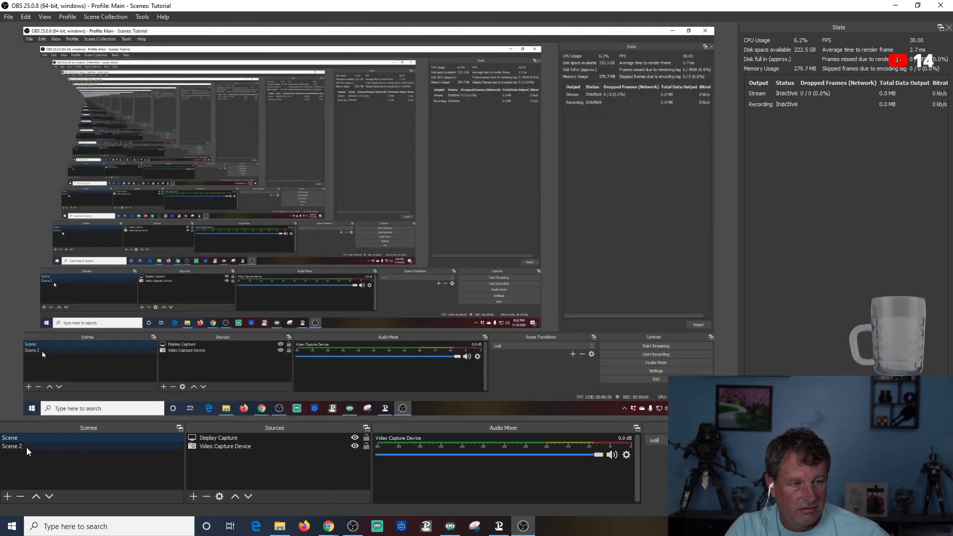
pyautogui.click(27, 447)
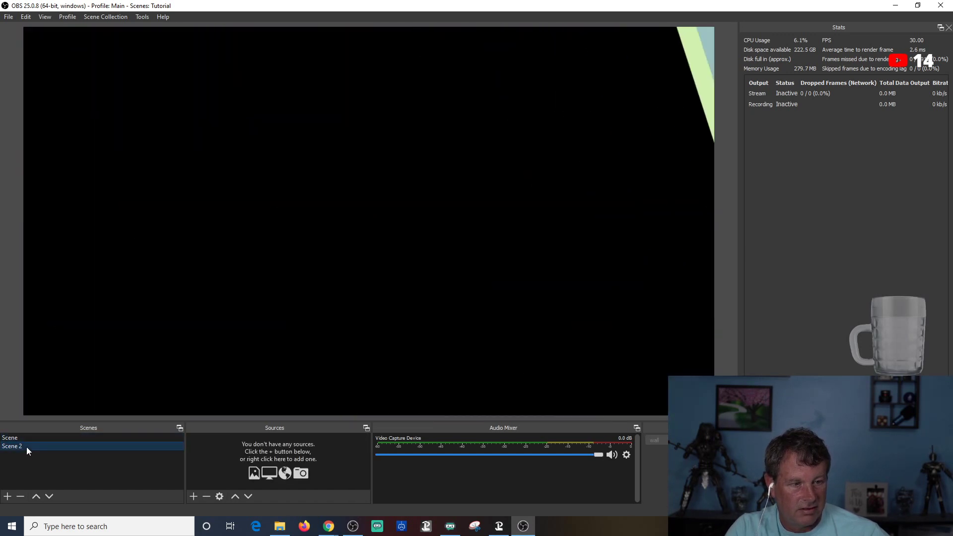
pyautogui.click(29, 439)
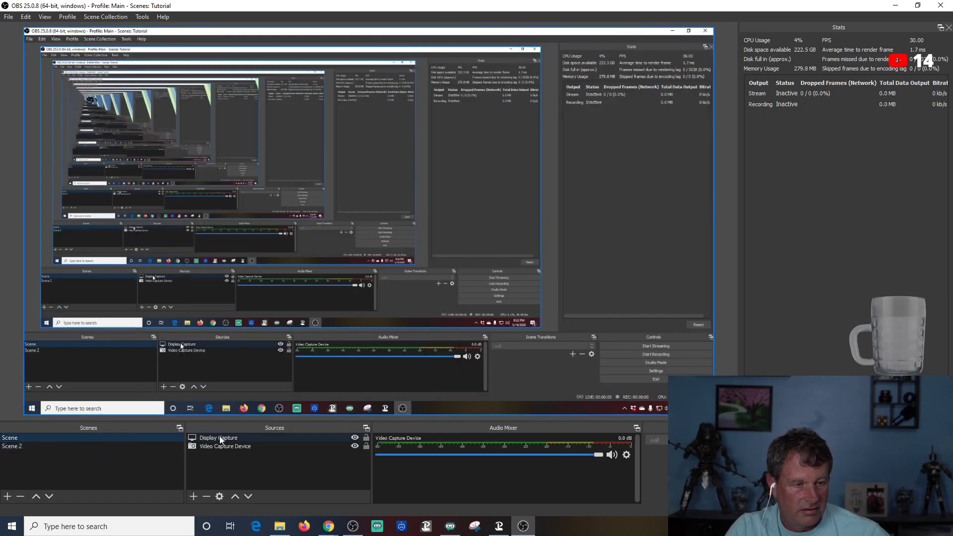
# Remove the Display Capture source from the scene named Scene.
pyautogui.rightClick(221, 436)
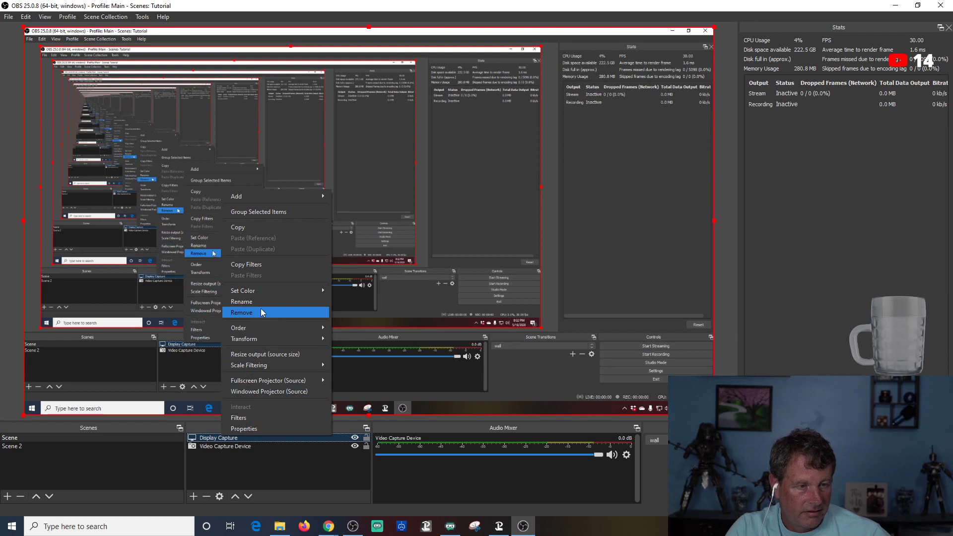
pyautogui.click(251, 312)
pyautogui.click(513, 276)
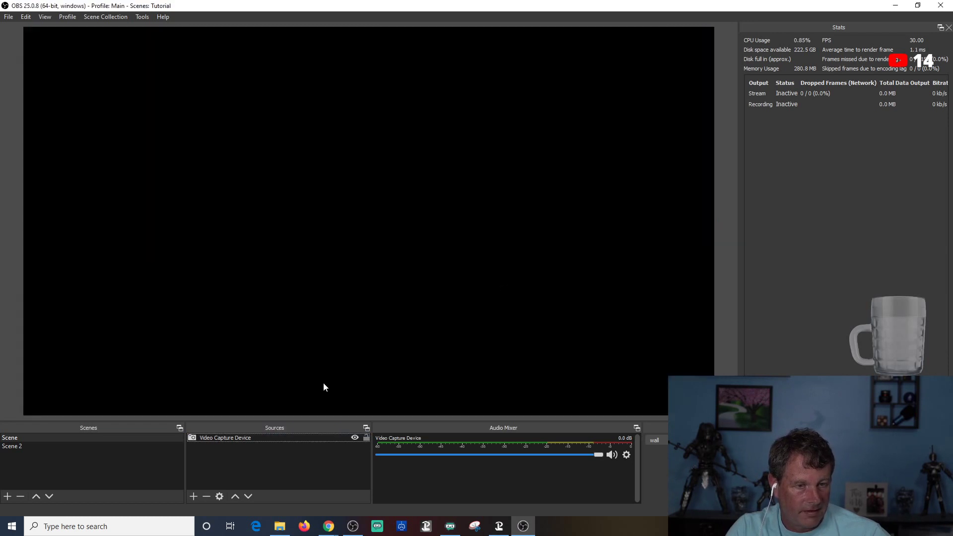
# Play the stinger again without the display capture by alternating between the two scenes, ending on Scene 2.
pyautogui.click(31, 446)
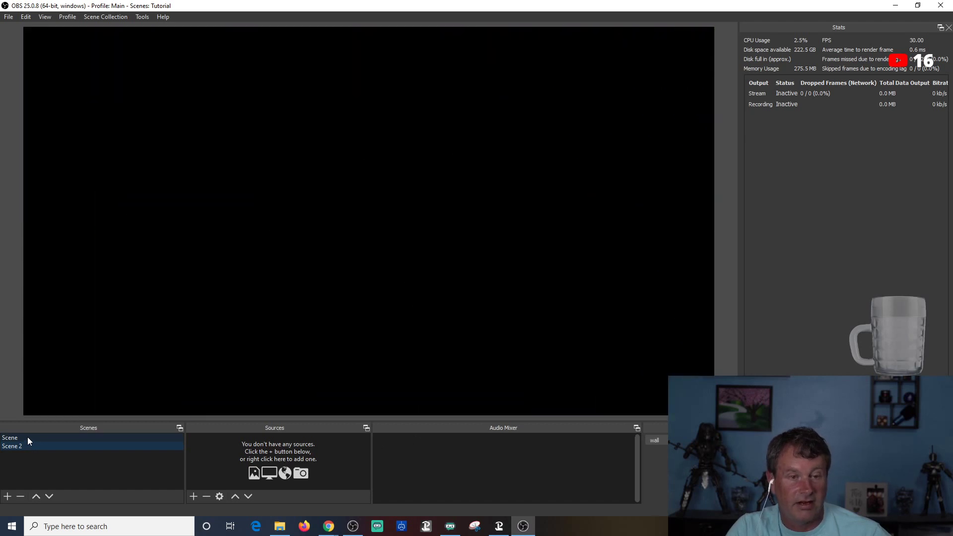
pyautogui.click(27, 438)
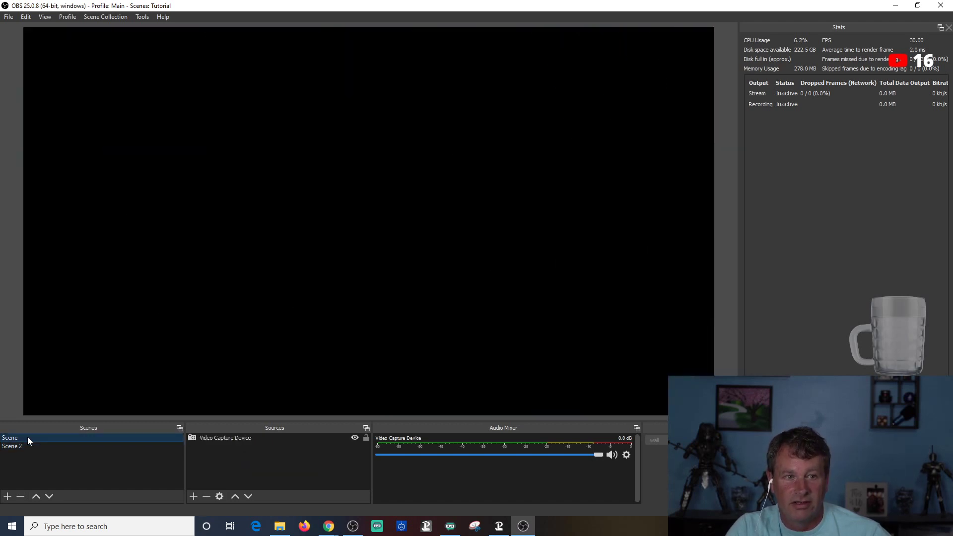
pyautogui.click(27, 445)
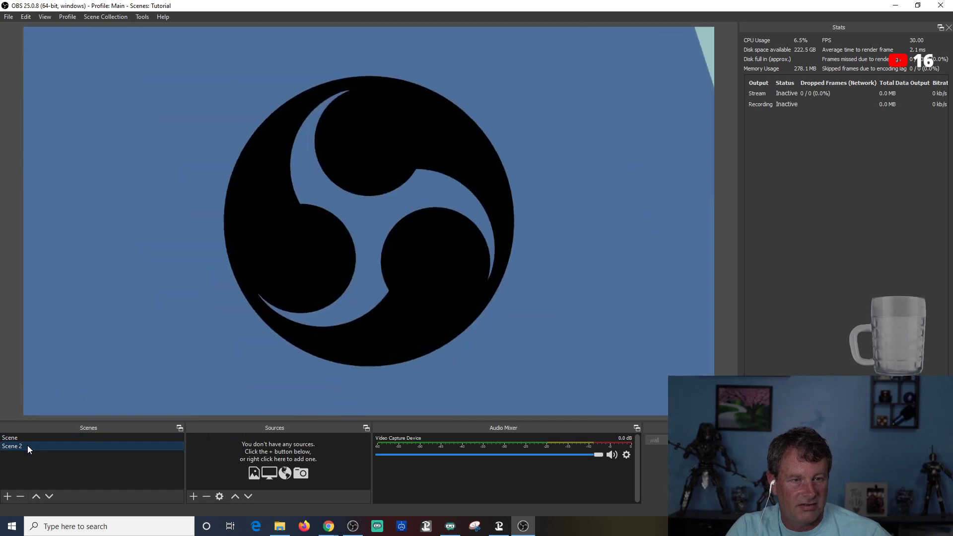
pyautogui.click(34, 439)
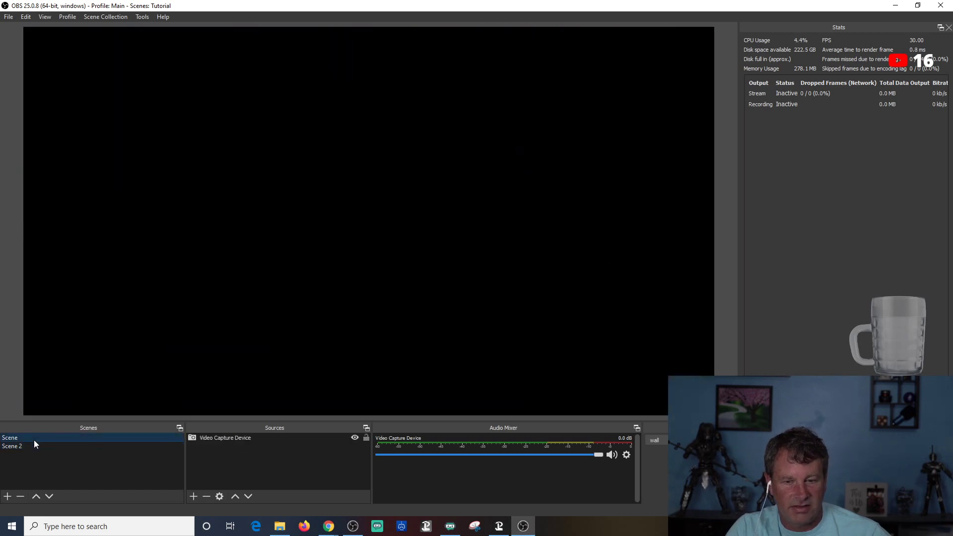
pyautogui.click(20, 446)
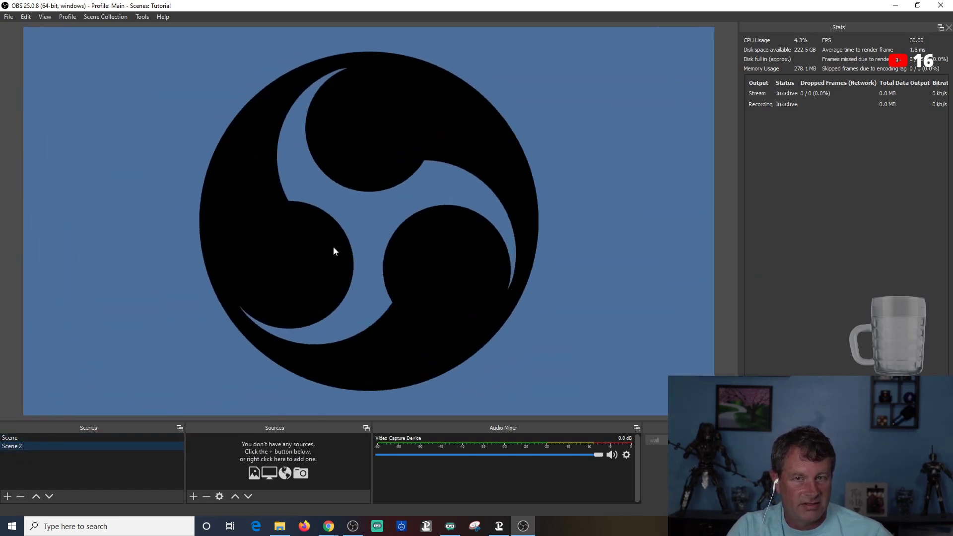